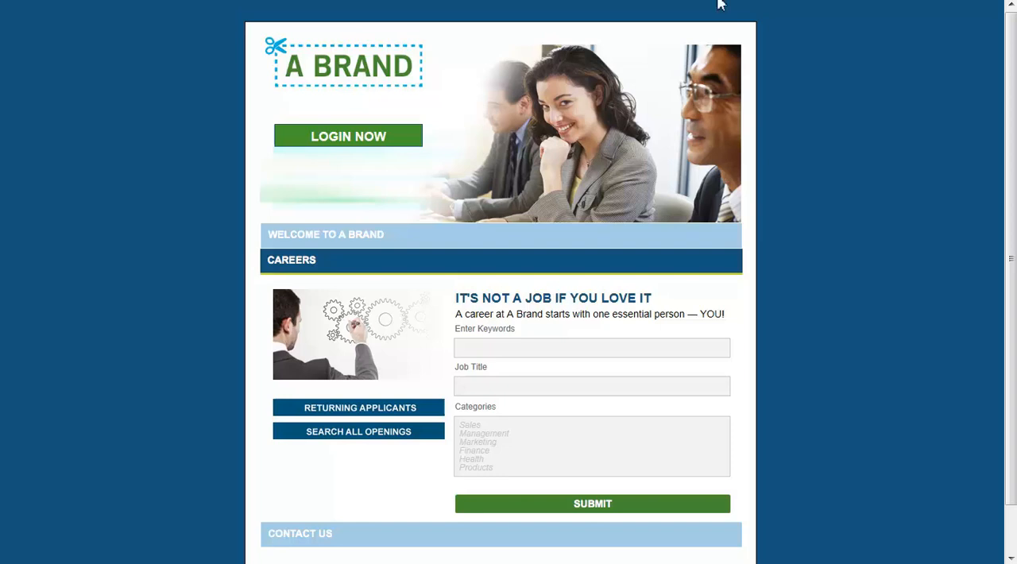
- Find the Executive job among all career openings, read its description and start an application for it
left_click(430, 439)
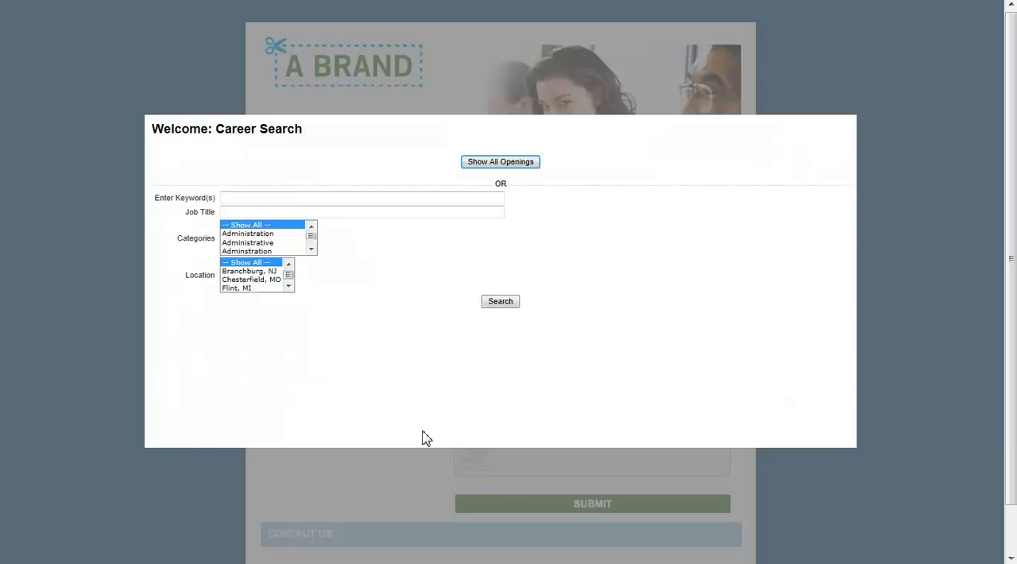
left_click(489, 164)
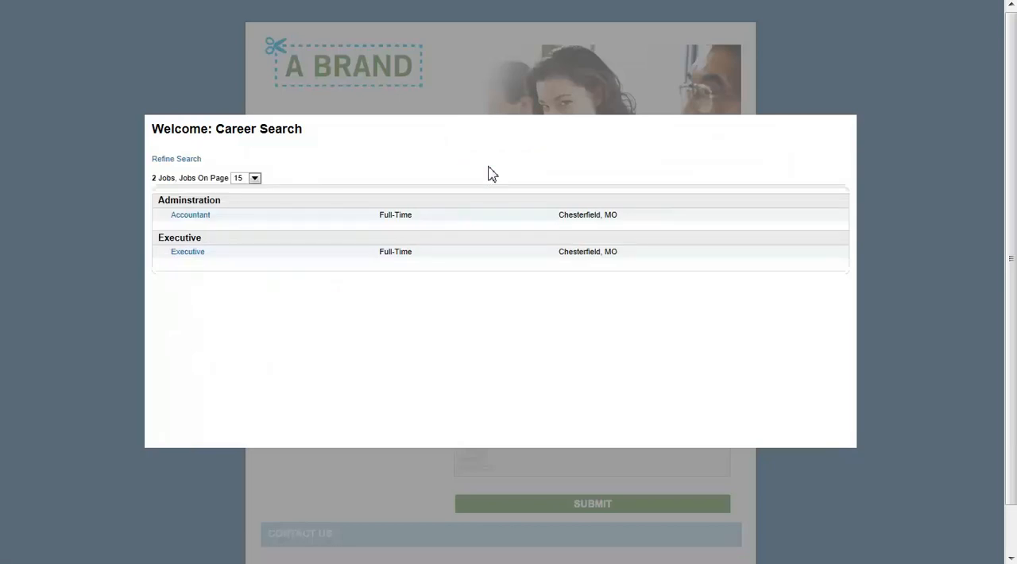
left_click(198, 253)
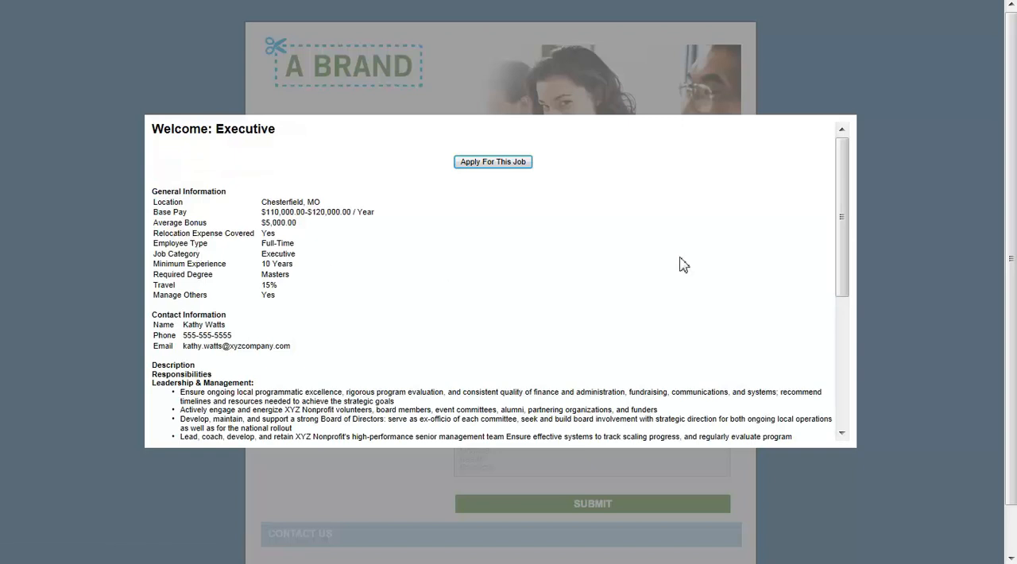
left_click_drag(847, 256, 866, 397)
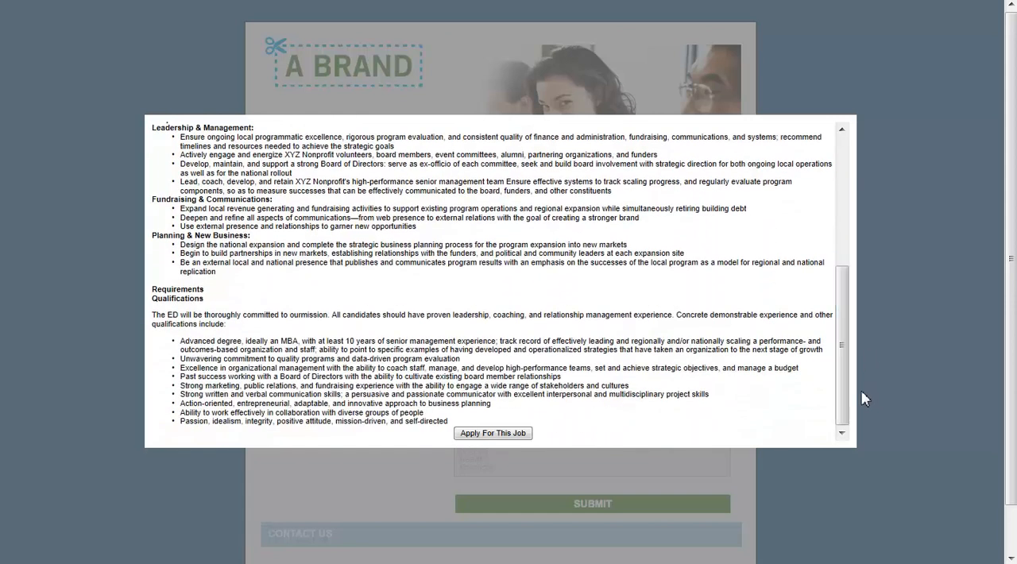
left_click(492, 433)
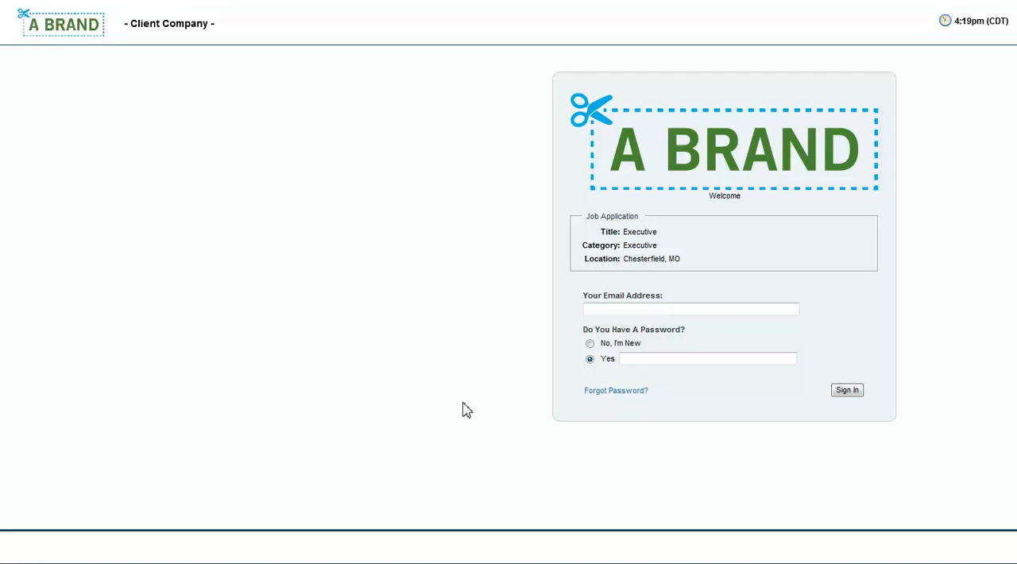
- Sign in as a returning applicant with the applicant's email address and account password to apply for the Executive job
left_click(586, 310)
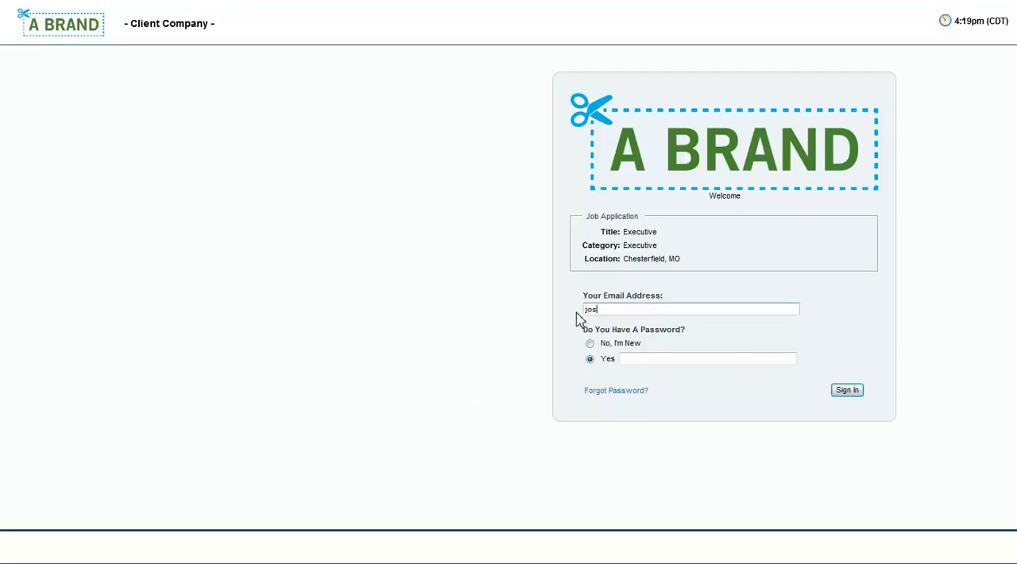
key("Tab")
type("password")
key("Return")
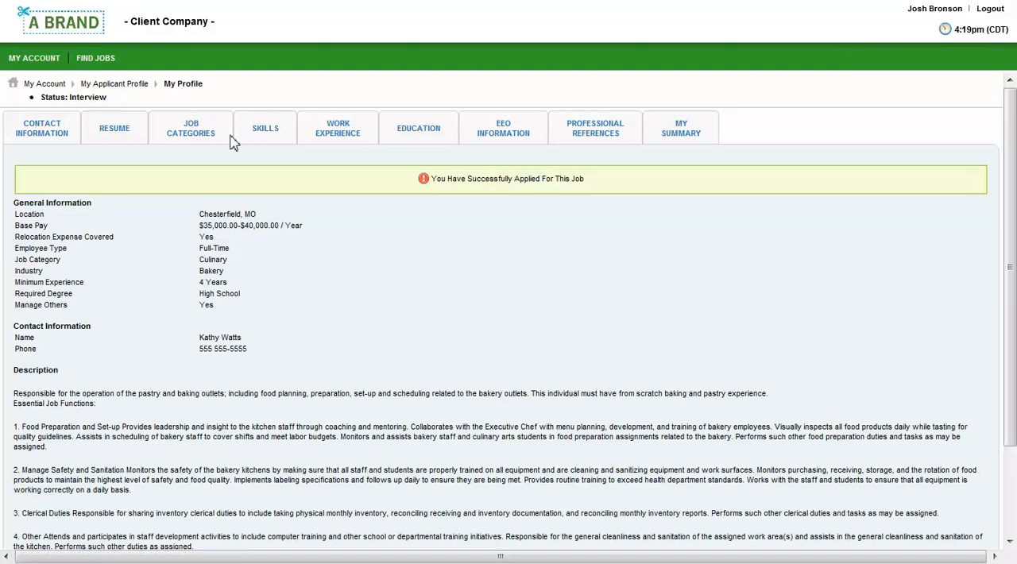
- Review the contact information, resume and summary in the applicant profile, and log out of it
left_click(64, 135)
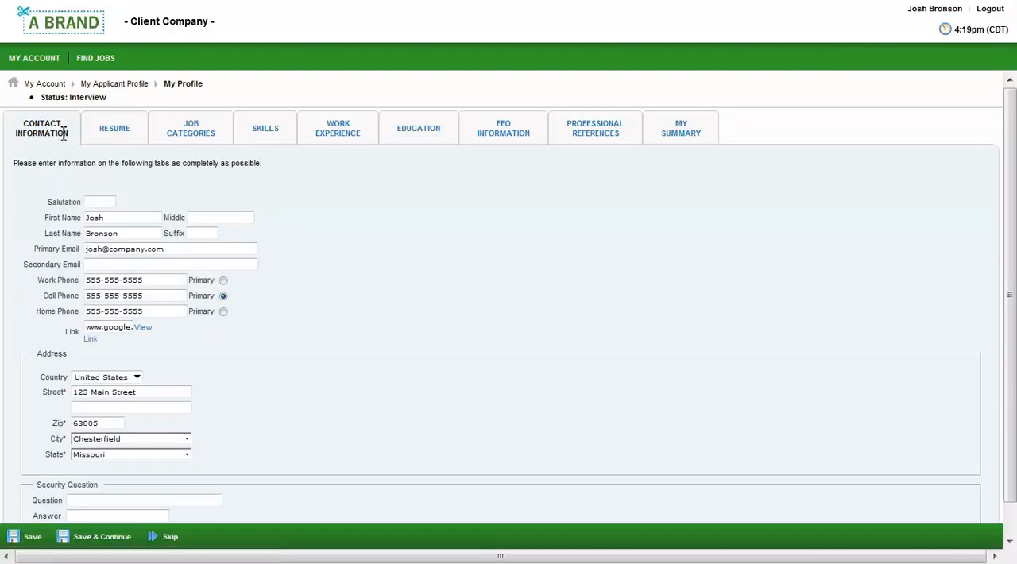
left_click(124, 132)
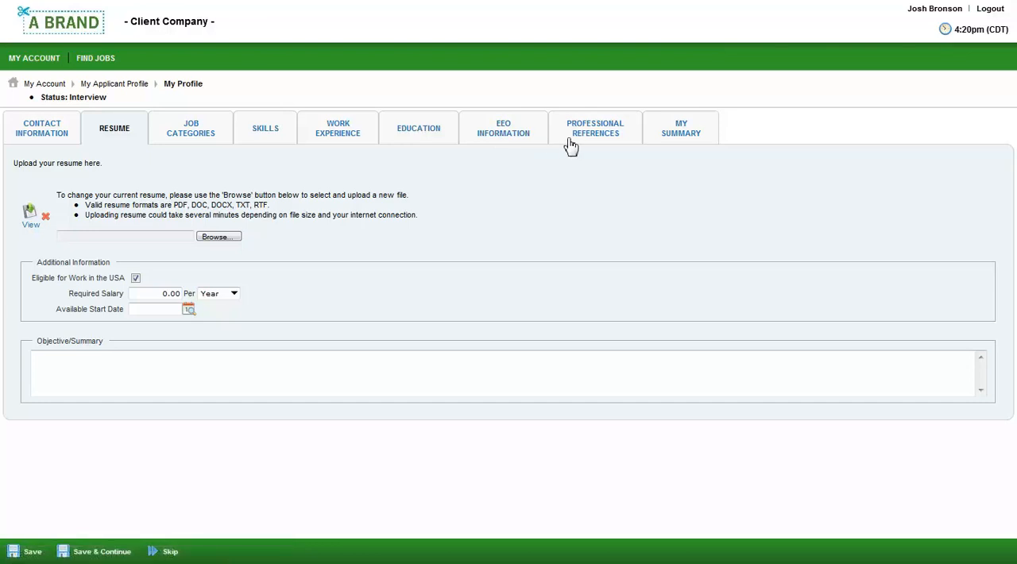
left_click(668, 135)
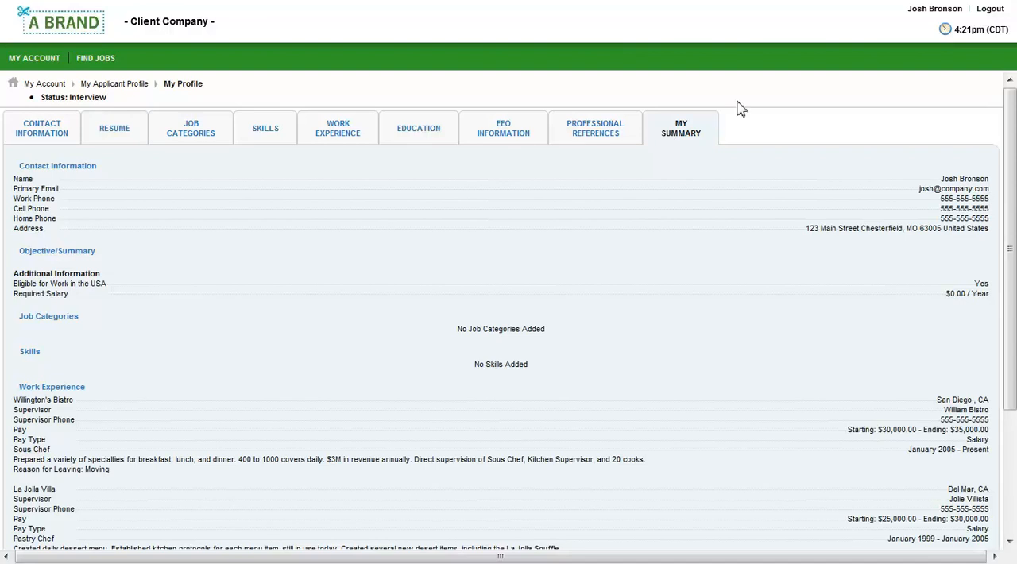
left_click(990, 10)
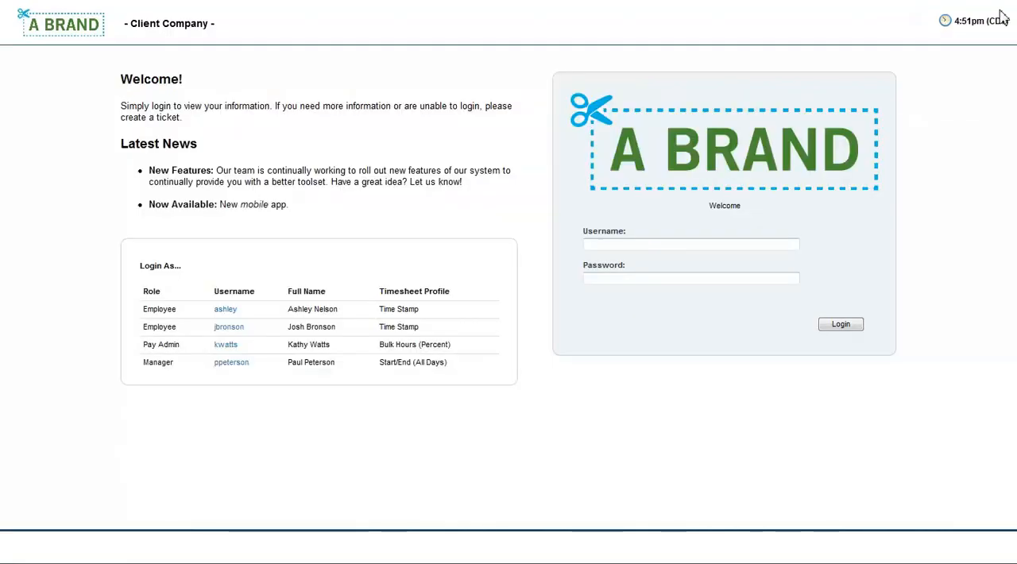
- Log in as the Pay Admin user and open the second applicant's record in the New Applicants list for editing
left_click(230, 347)
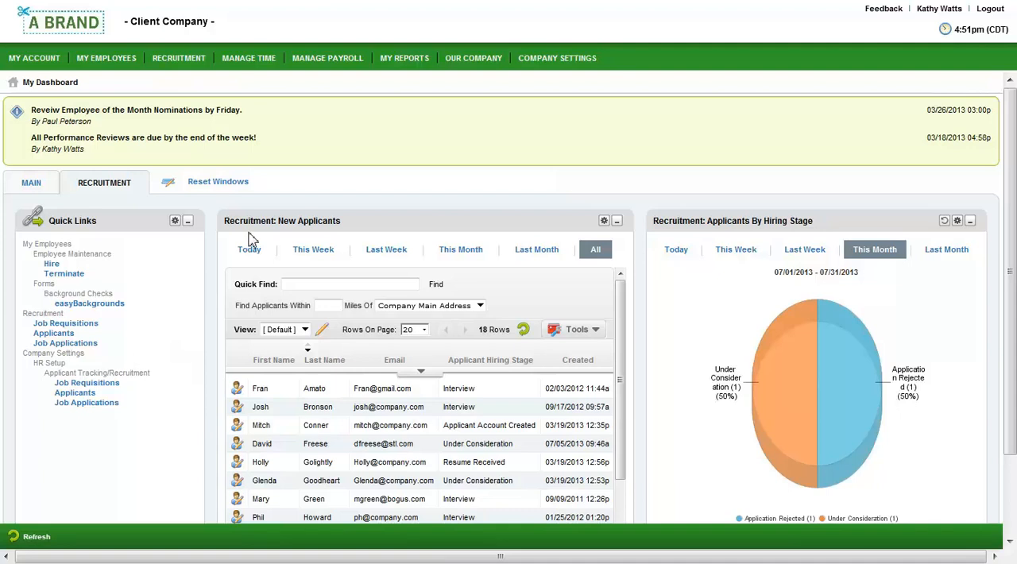
left_click(333, 284)
left_click(266, 426)
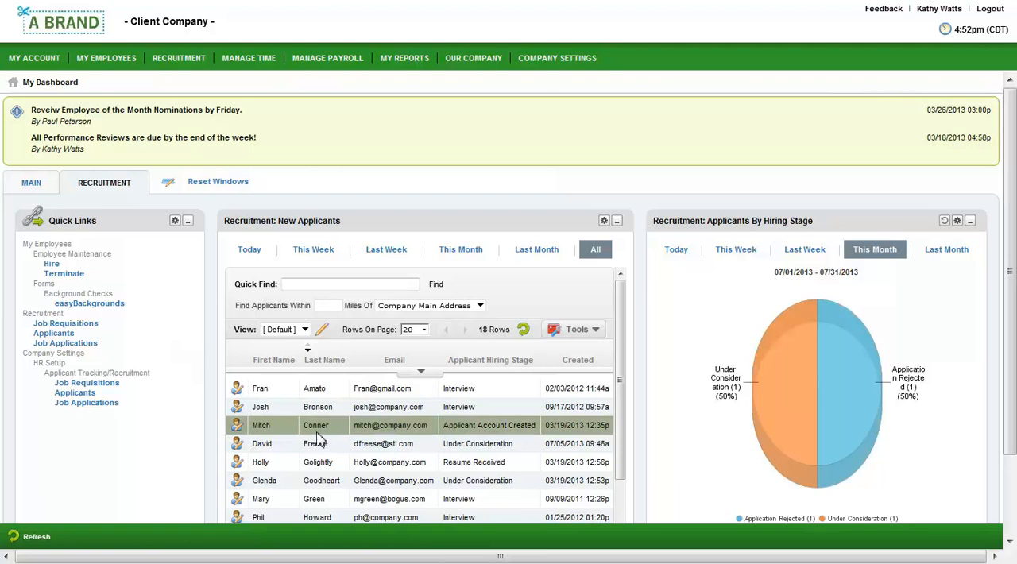
left_click(239, 411)
left_click(238, 417)
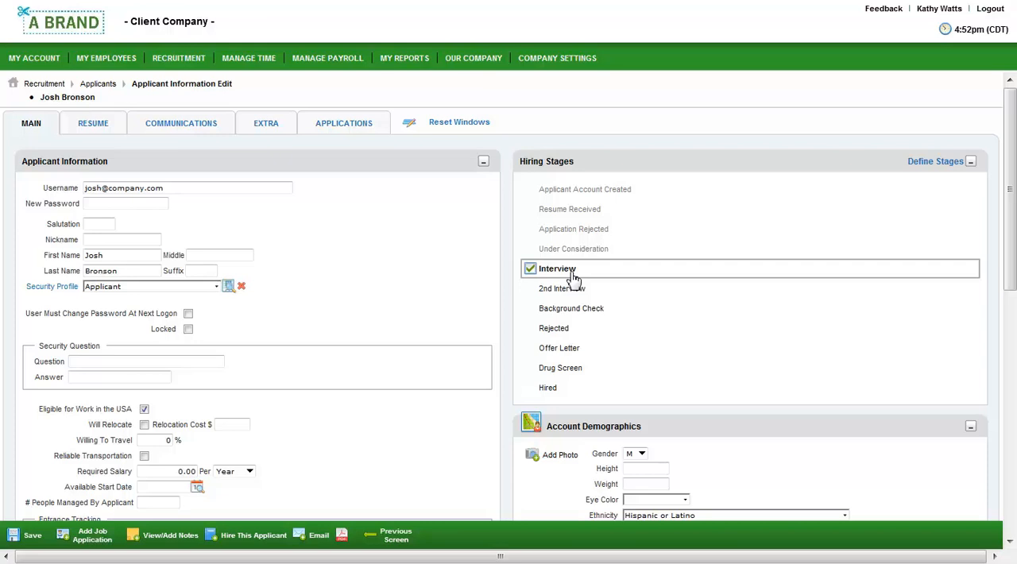
- Look at the applicant's communications and preview an email based on the Pre-Employment Interview template without sending it
left_click(212, 132)
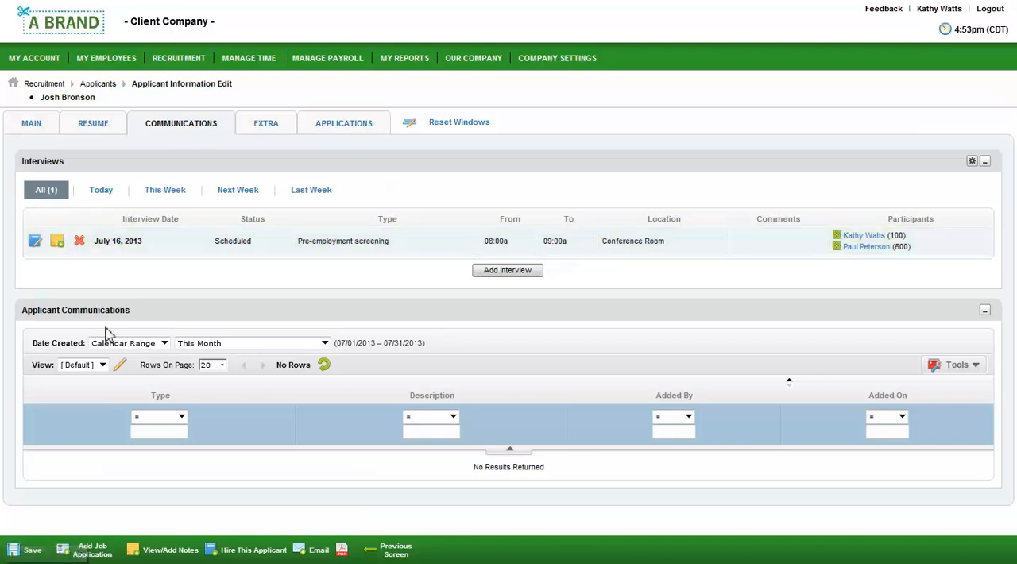
left_click(315, 550)
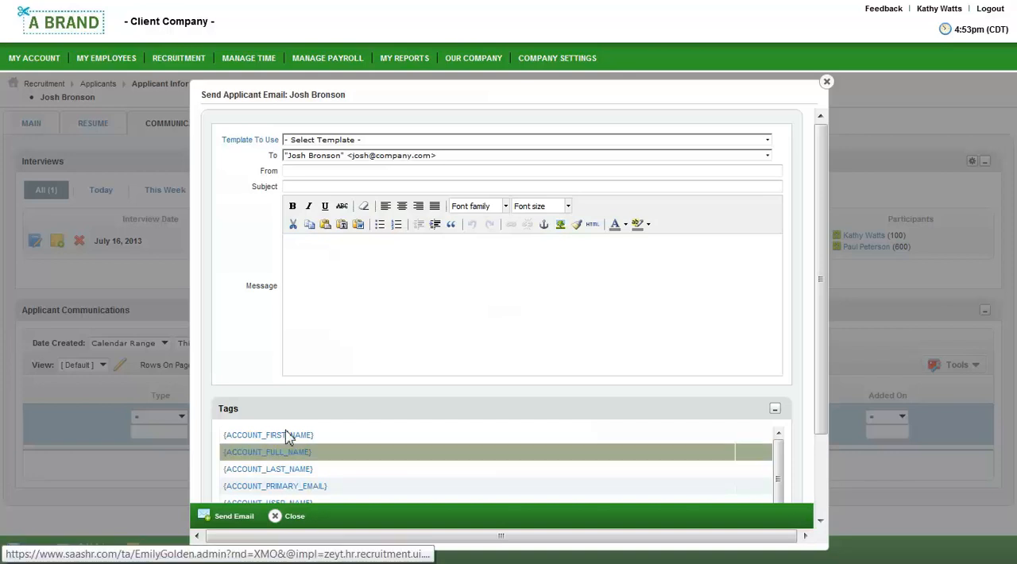
left_click(373, 140)
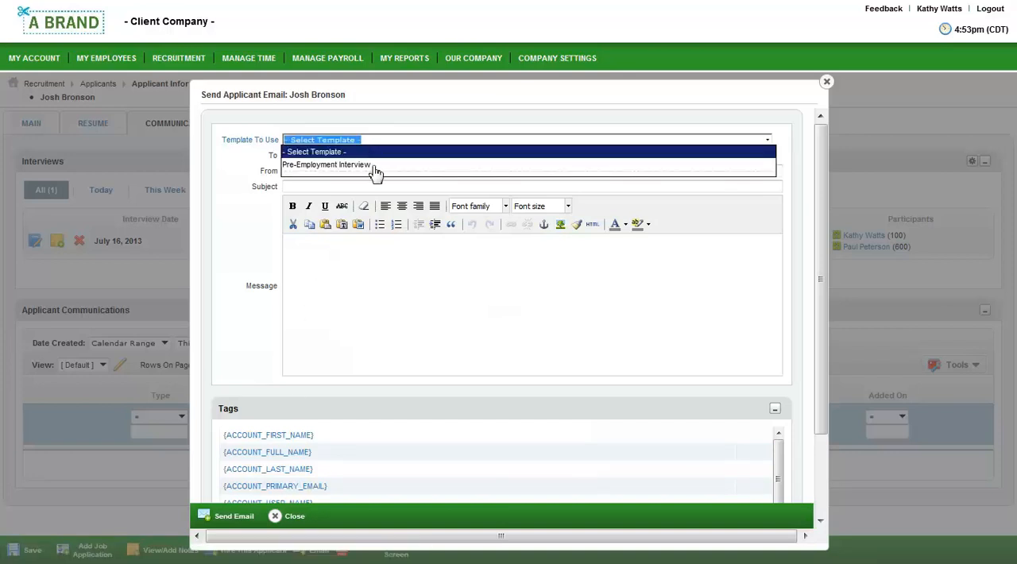
left_click(375, 165)
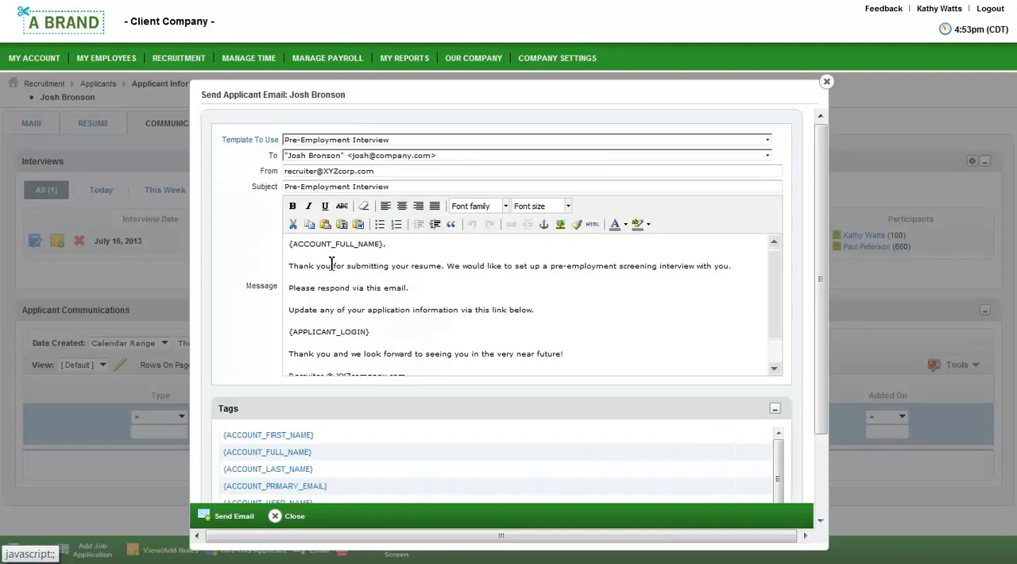
left_click(292, 517)
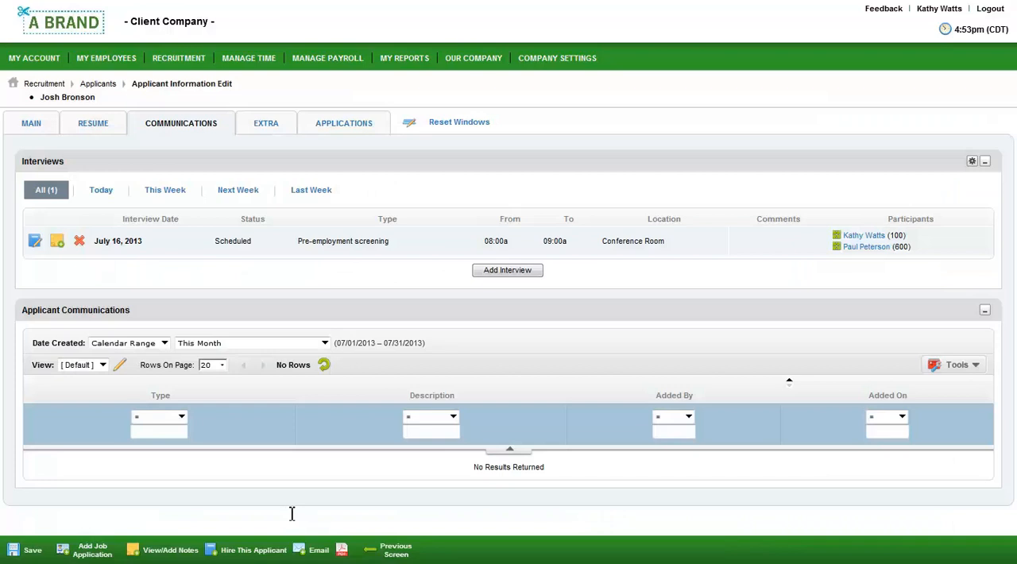
- Open the hiring form for this applicant, enter the applicant's Social Security number and run the SSNVS verification on it
left_click(252, 550)
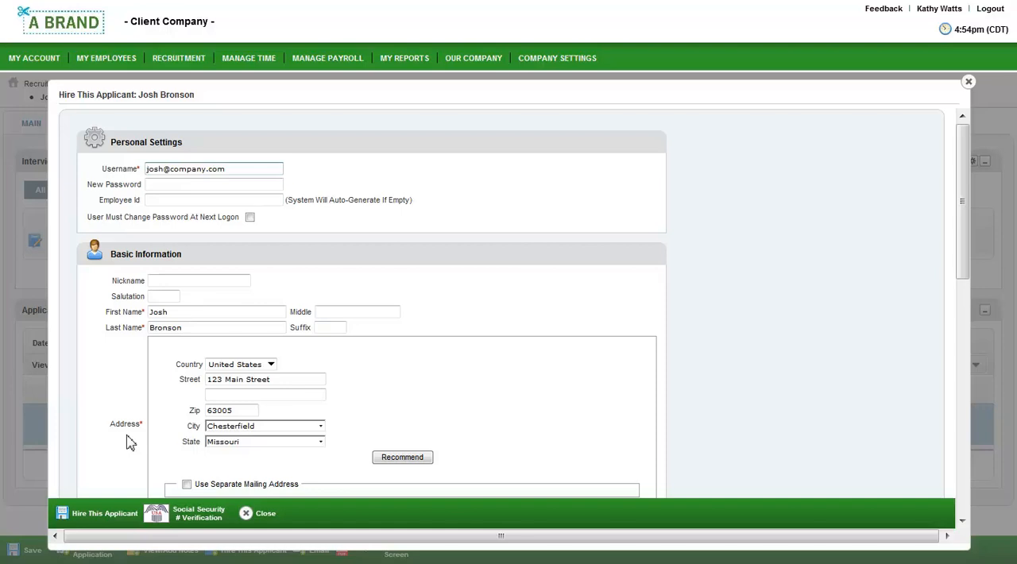
scroll(131, 443, "down", 3)
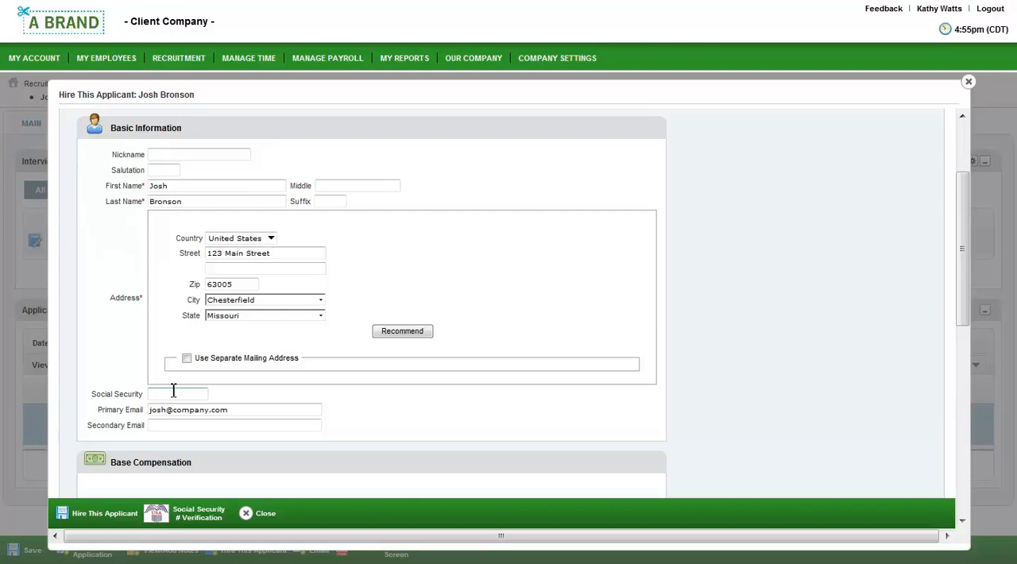
type("123-45-6789")
left_click(219, 517)
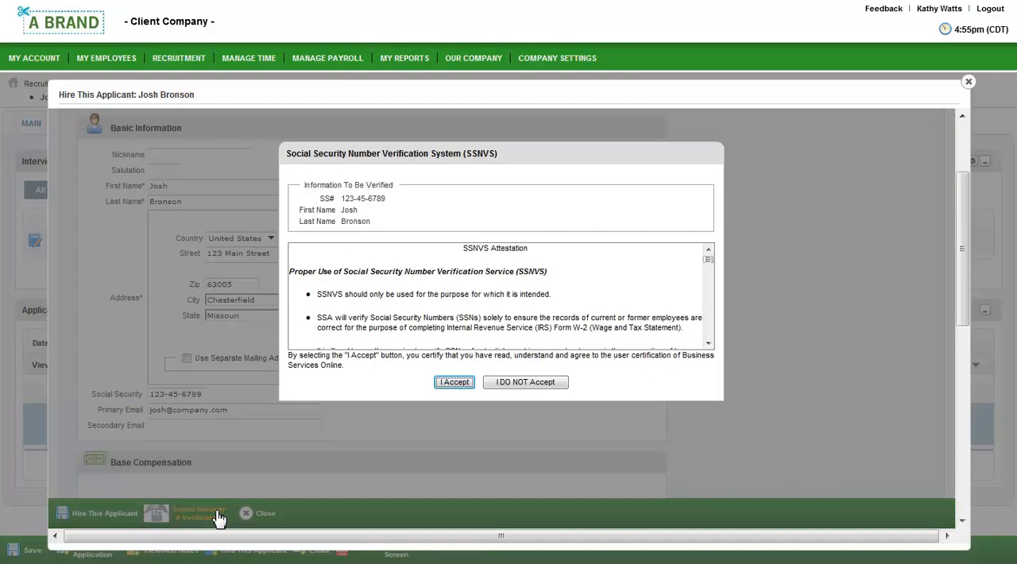
left_click(446, 383)
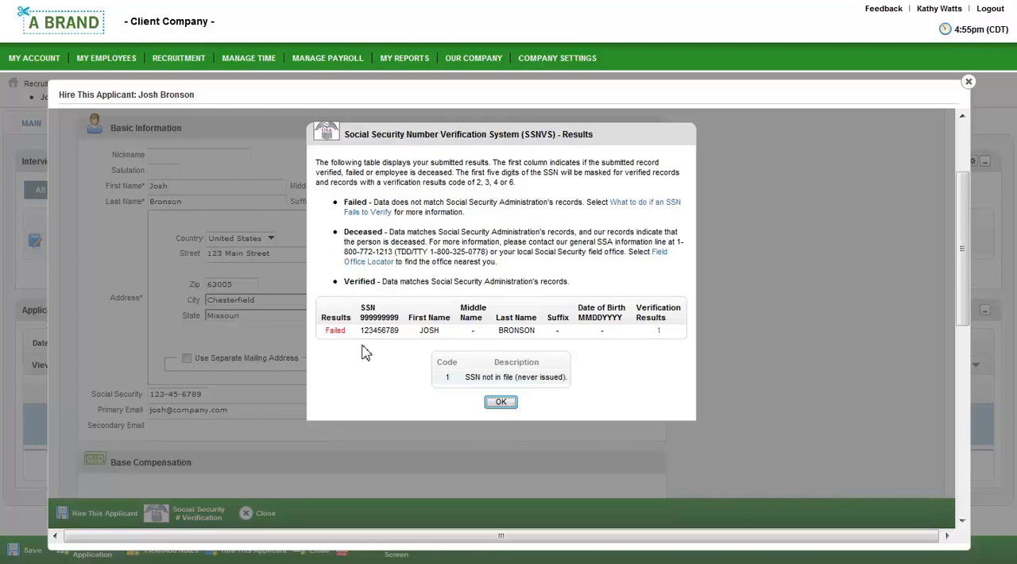
left_click(506, 404)
- Examine the compensation, tax and other settings in the hiring form, and close it without hiring the applicant
scroll(509, 409, "down", 1)
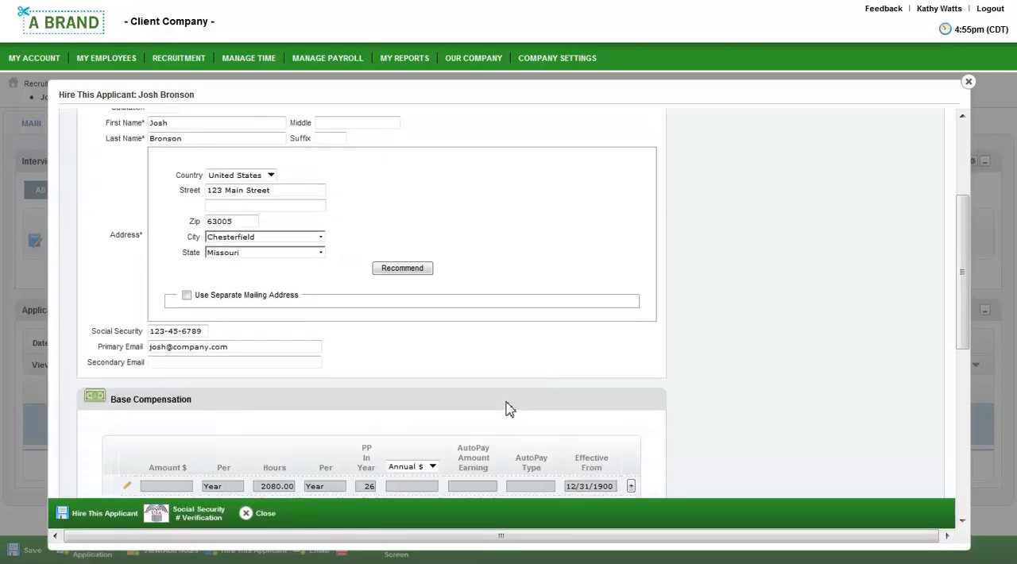
scroll(509, 408, "down", 1)
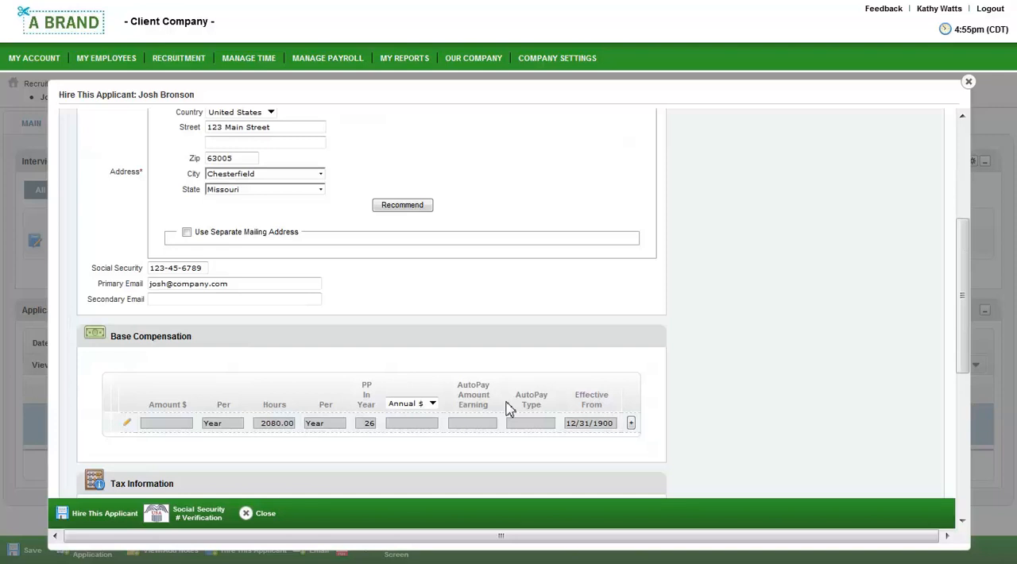
scroll(510, 408, "down", 5)
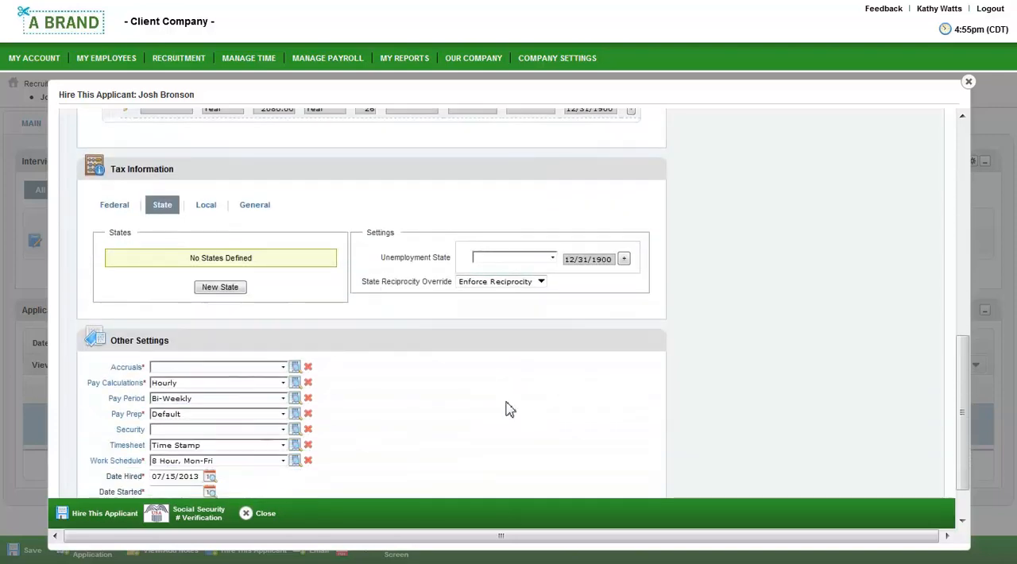
scroll(510, 409, "down", 1)
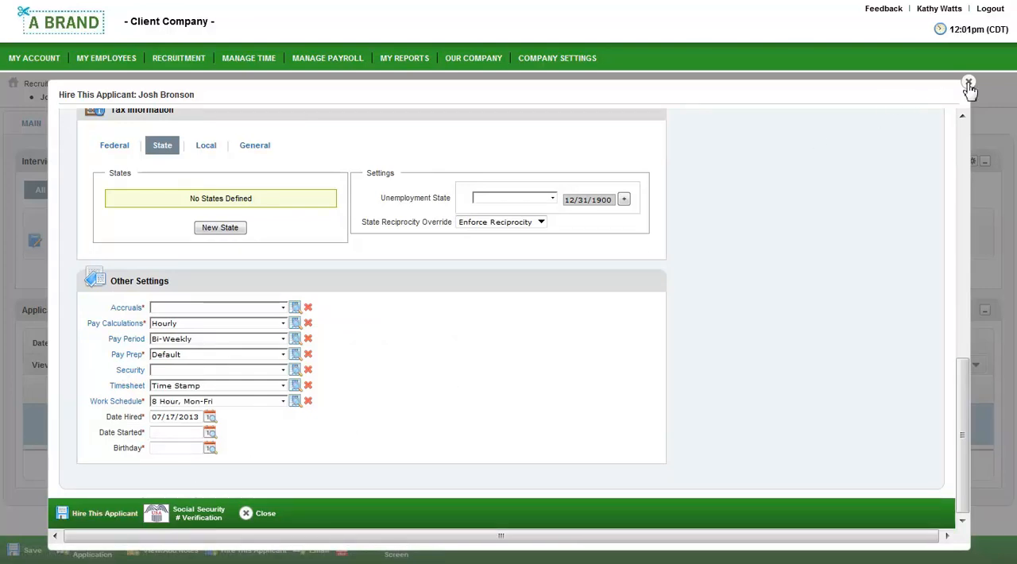
left_click(968, 84)
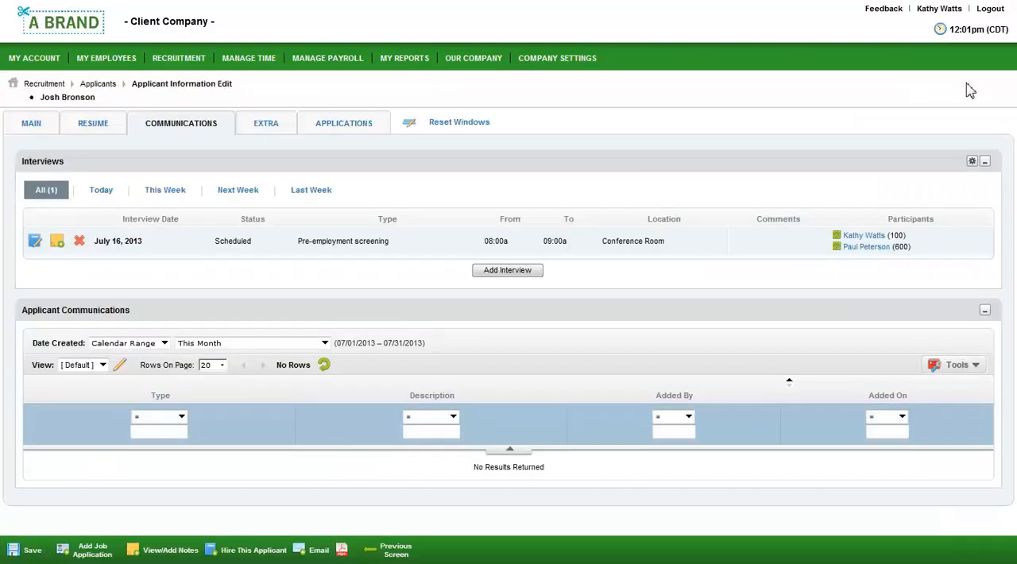
- Return to the main dashboard and open the record of the last employee in the Employees list
left_click(88, 24)
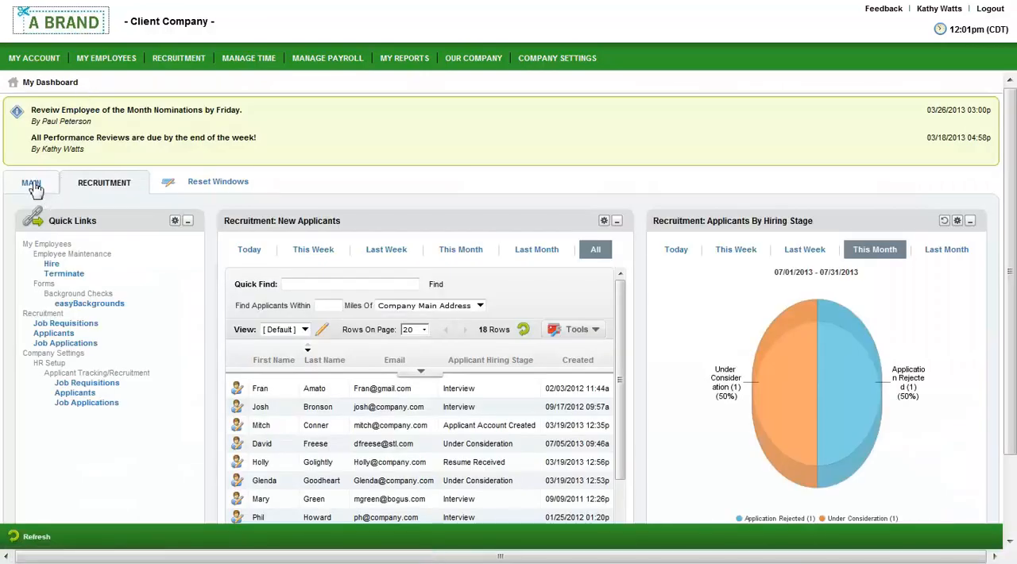
left_click(34, 183)
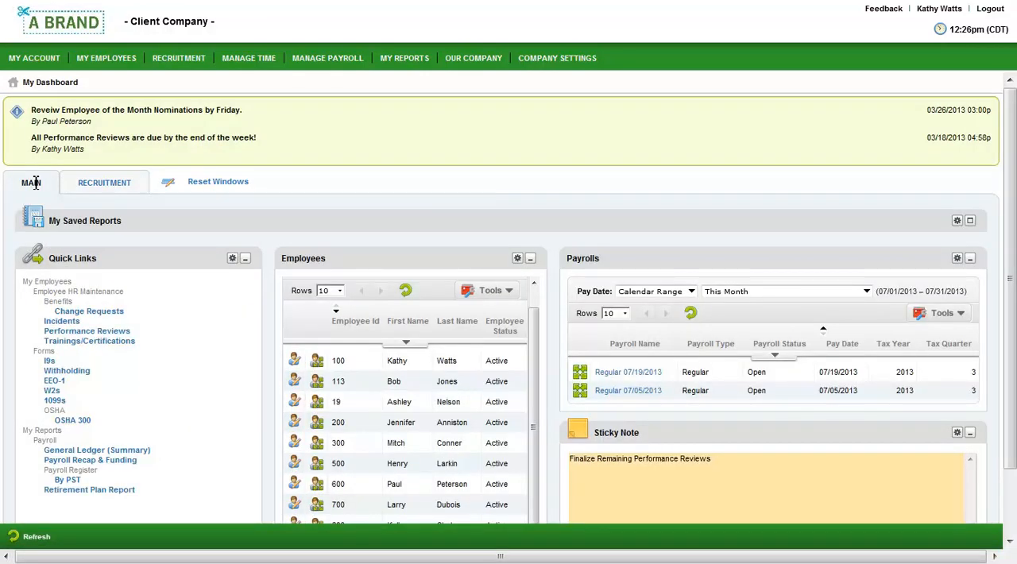
scroll(291, 268, "down", 2)
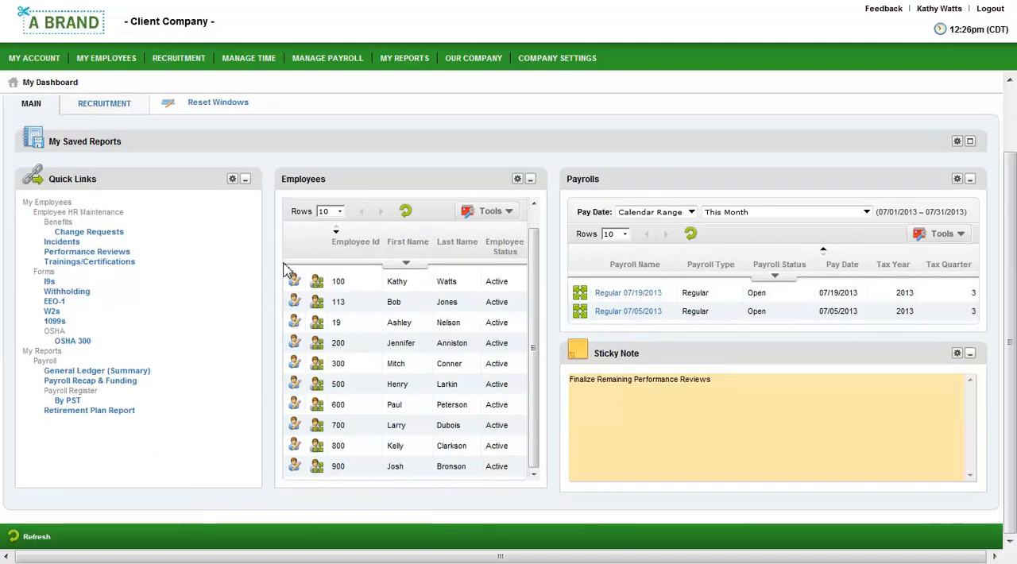
left_click(294, 467)
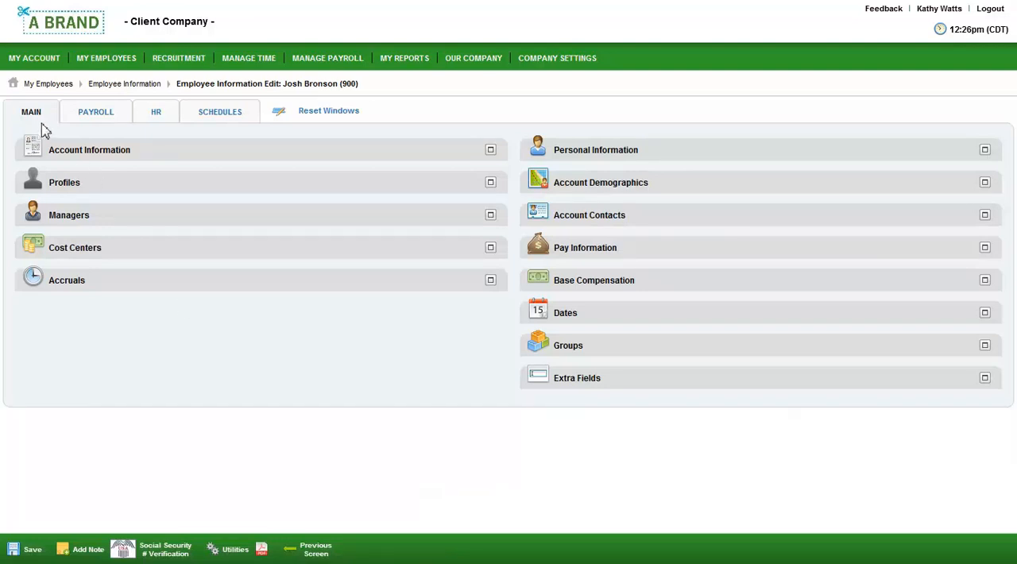
- Examine the employee's managers, accruals and account contacts, and display the HR section of the record
double_click(87, 215)
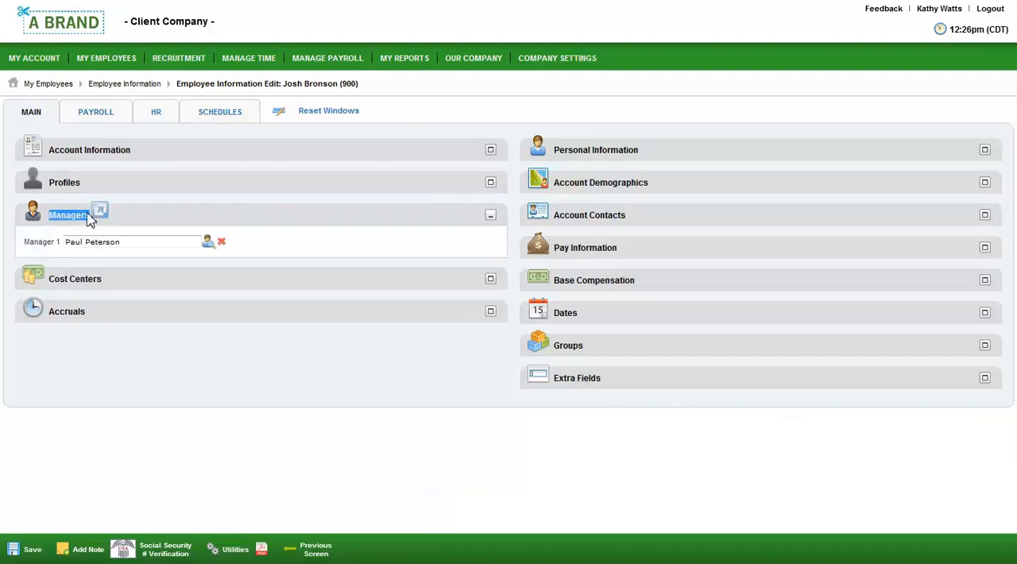
left_click(95, 315)
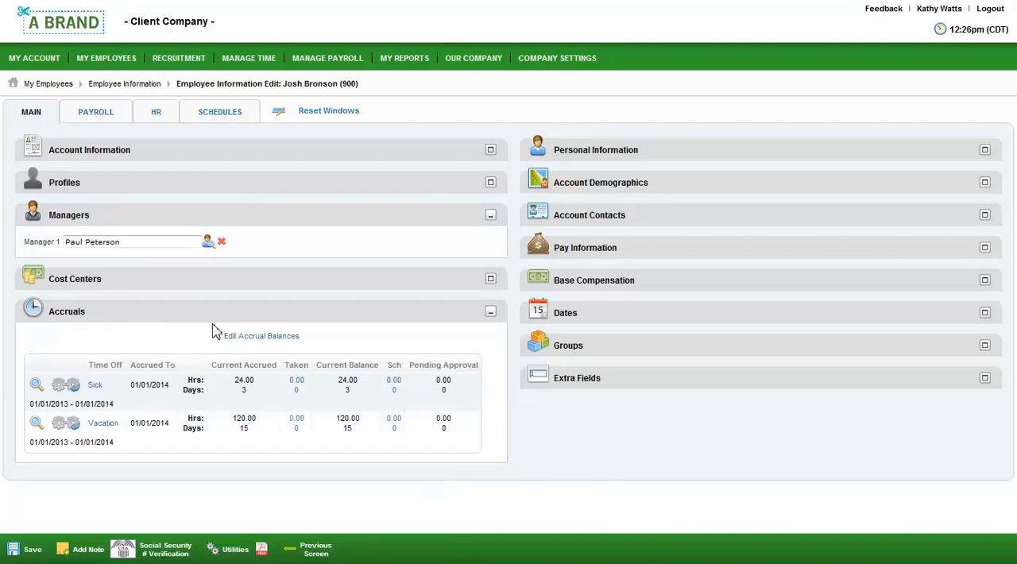
left_click(647, 223)
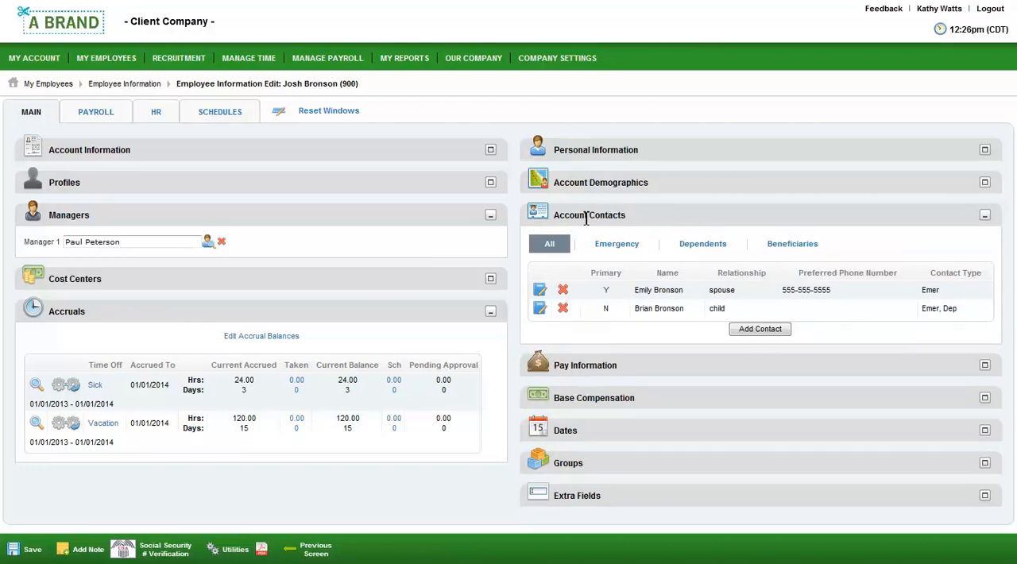
left_click(157, 114)
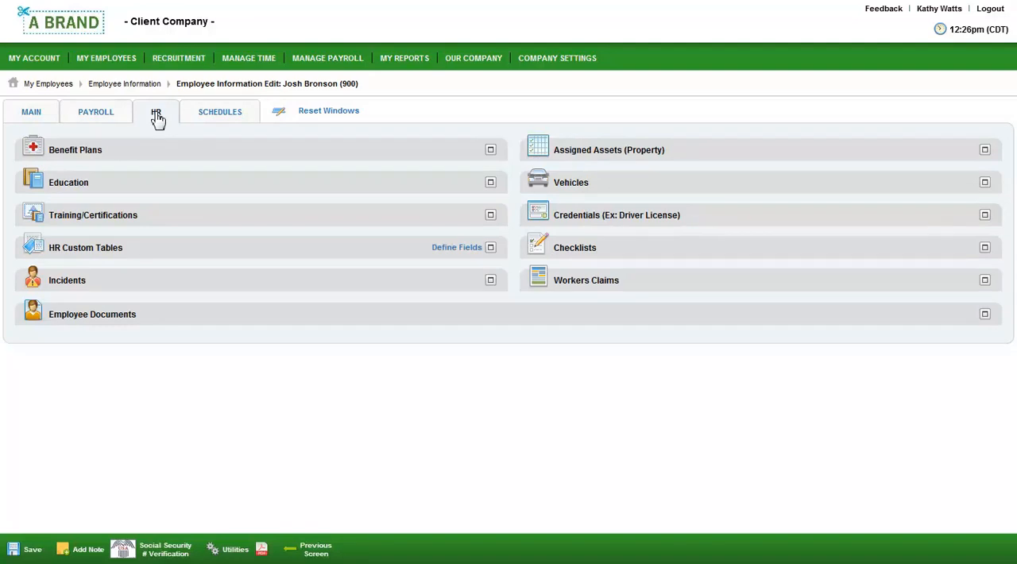
- Examine the employee's documents, assigned assets, workers claims and HR custom tables in the HR section
left_click(169, 322)
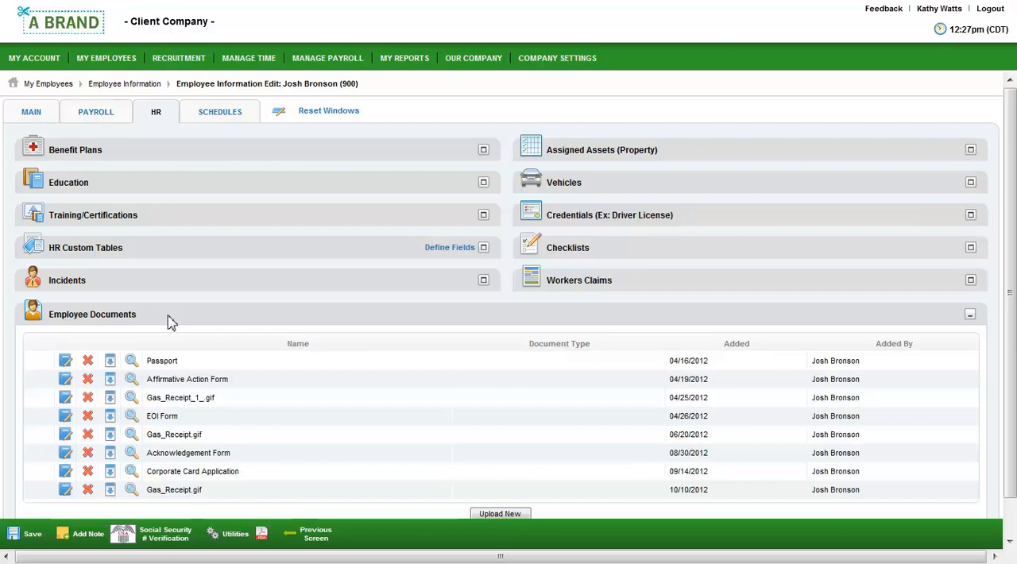
left_click(668, 159)
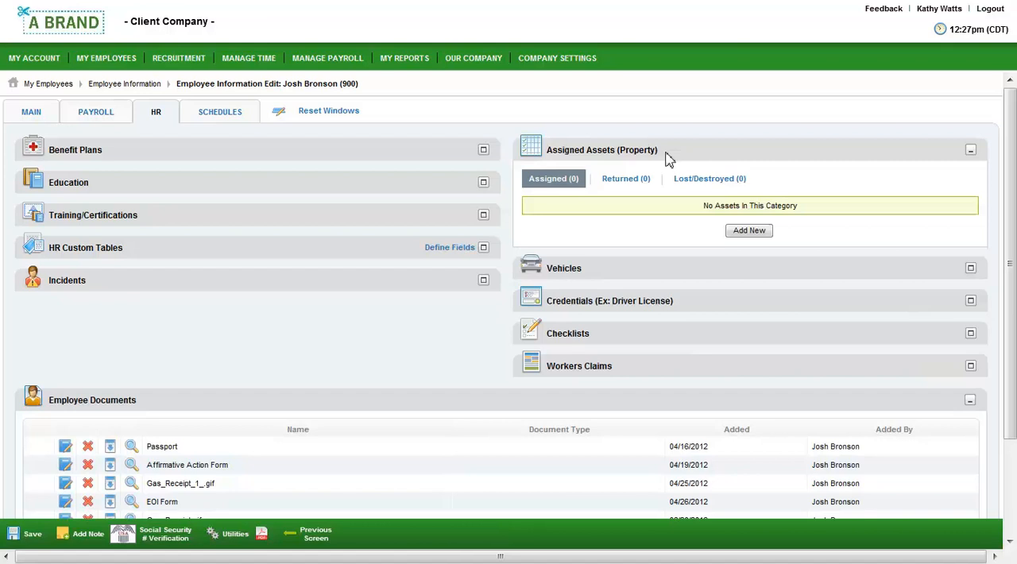
left_click(665, 369)
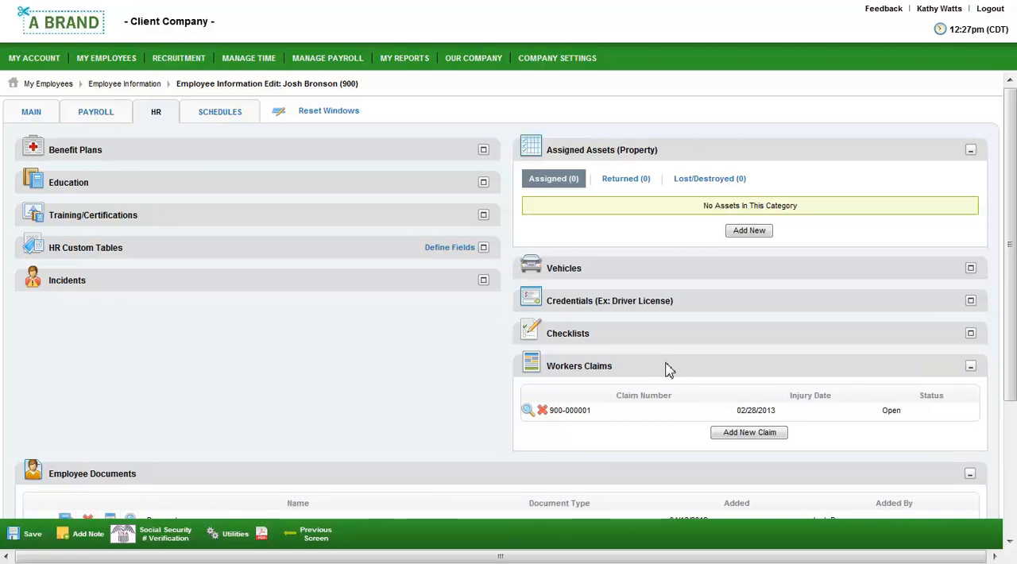
left_click(335, 250)
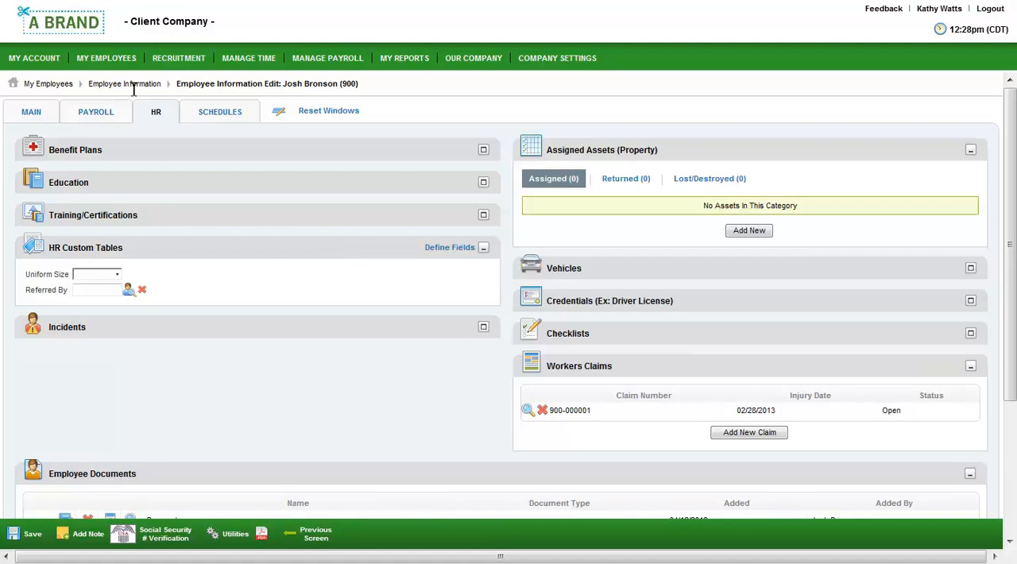
- Display the Awards inventory for all employees and open the first listed Employee of the Month award
mouse_move(129, 62)
mouse_move(141, 131)
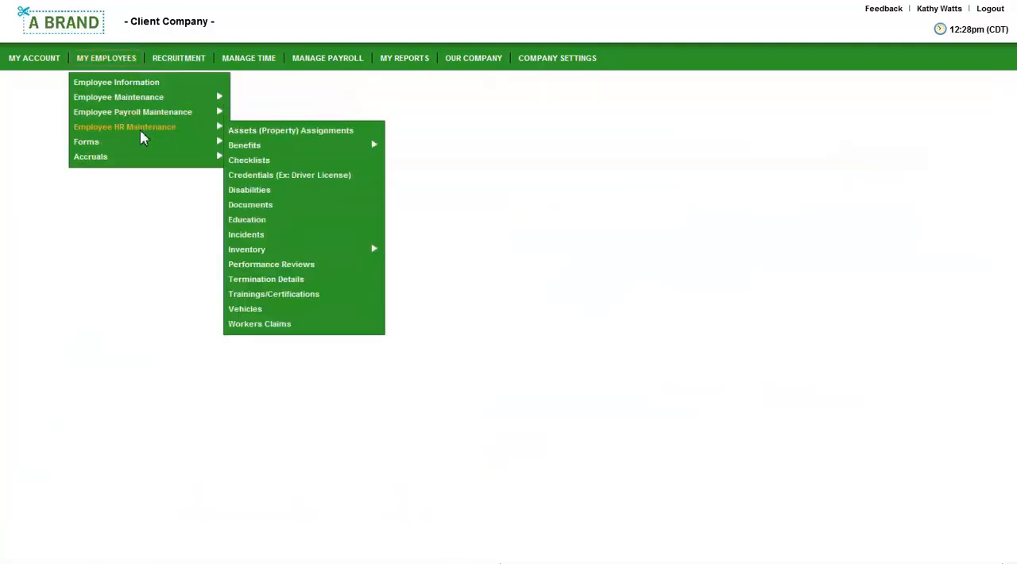
mouse_move(265, 253)
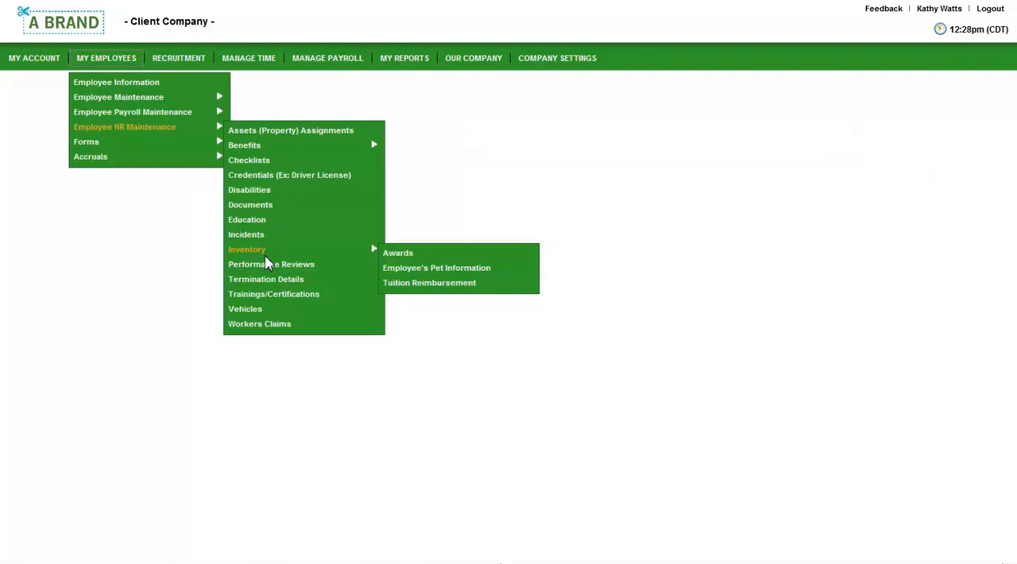
left_click(390, 258)
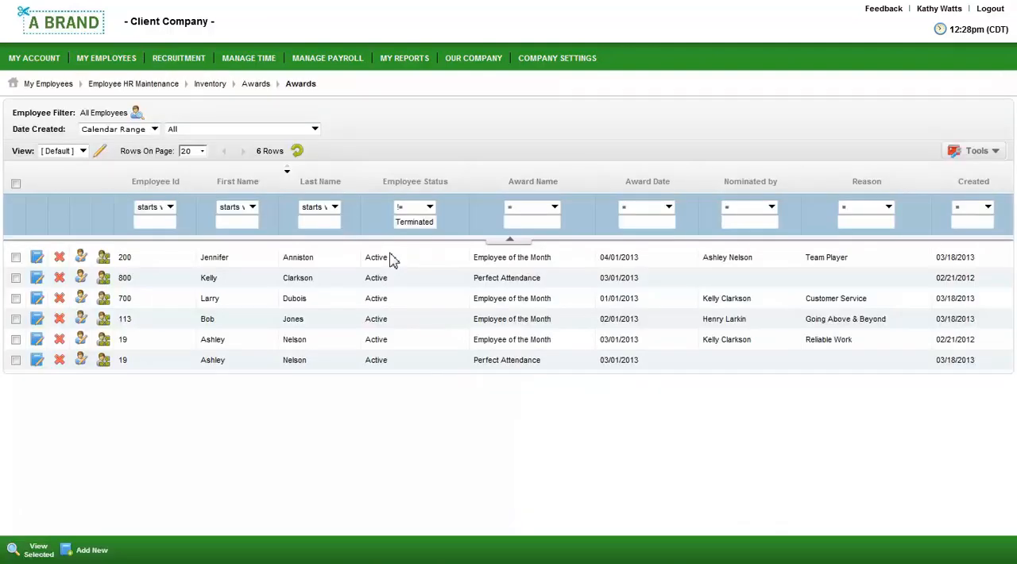
left_click(38, 259)
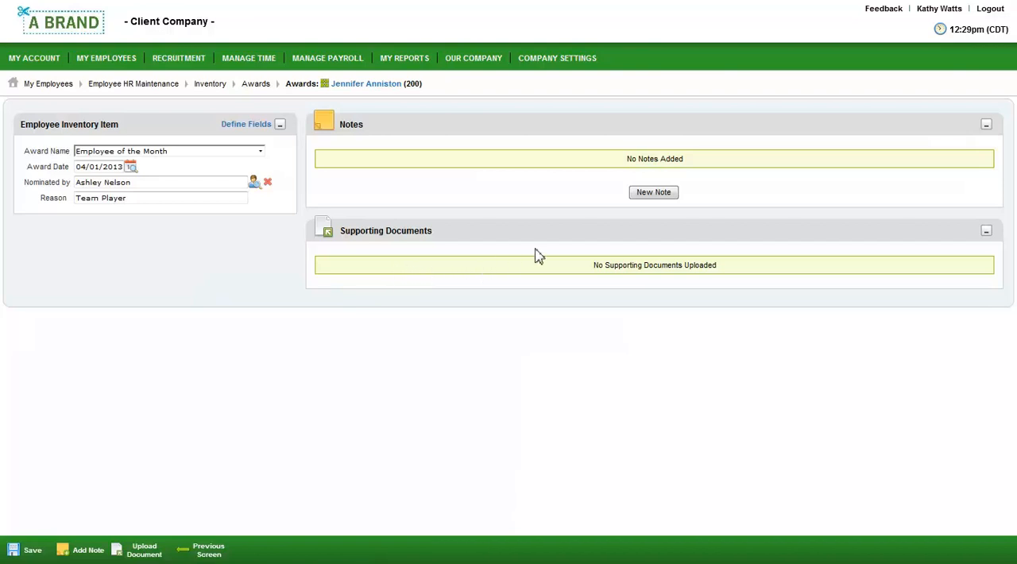
- Log out of the administrator account, sign in as the newly hired employee and open the New Hire checklist from the Complete I-9 to-do item
left_click(989, 10)
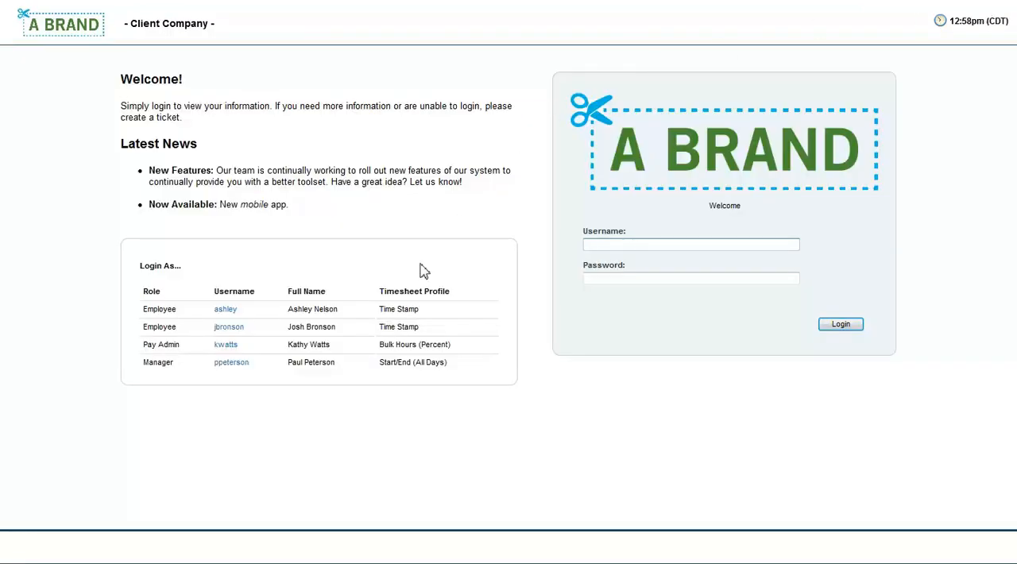
left_click(236, 330)
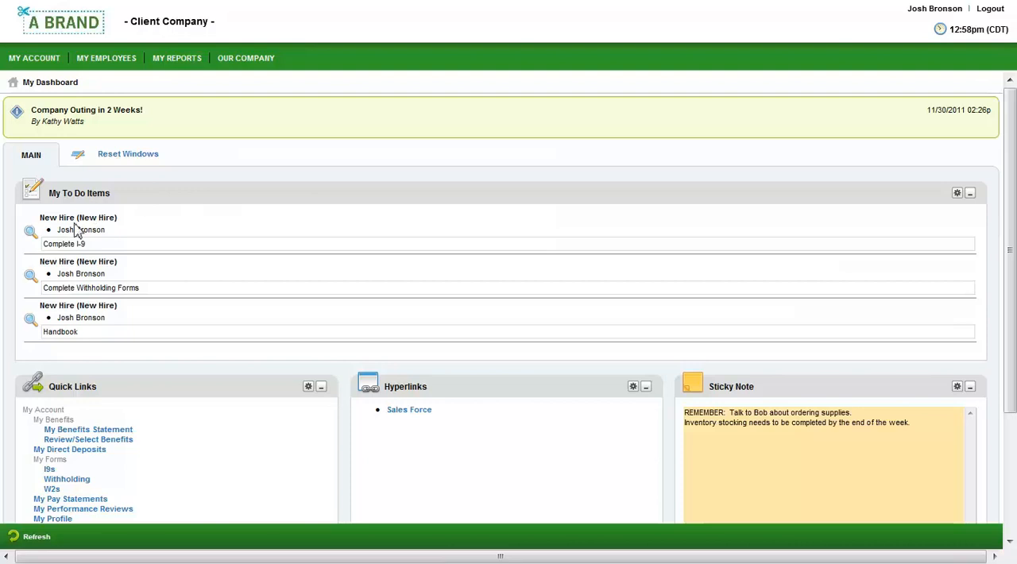
left_click(32, 233)
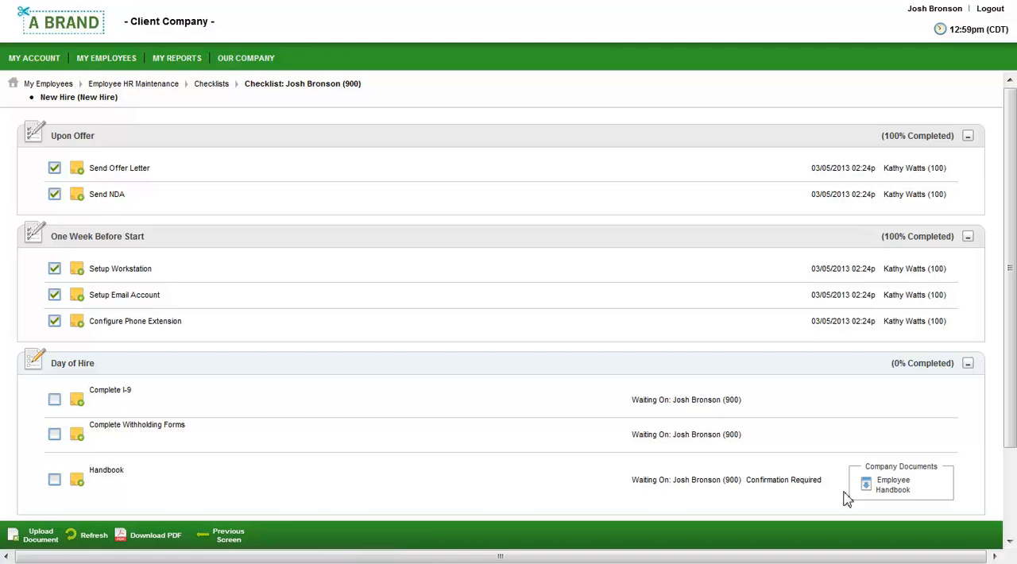
- Mark the Handbook item under Day of Hire as complete, confirming the acknowledgement with the account password
left_click(54, 481)
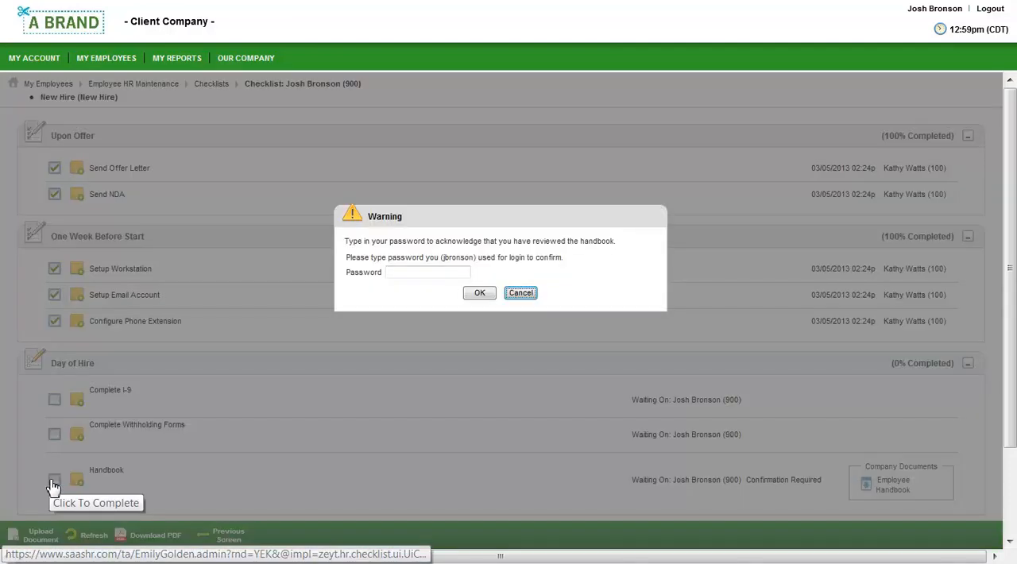
left_click(405, 275)
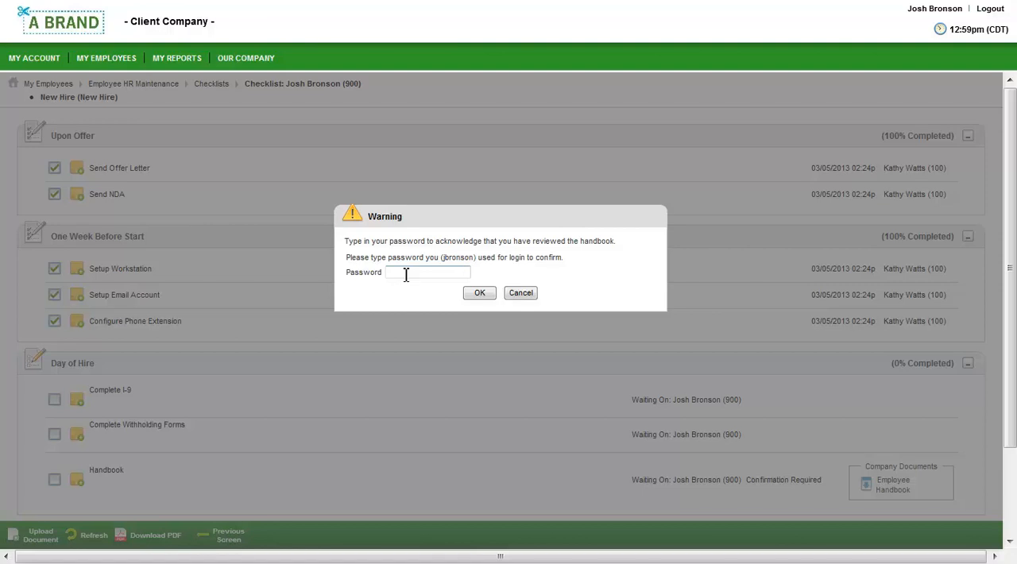
type("••••••")
left_click(480, 293)
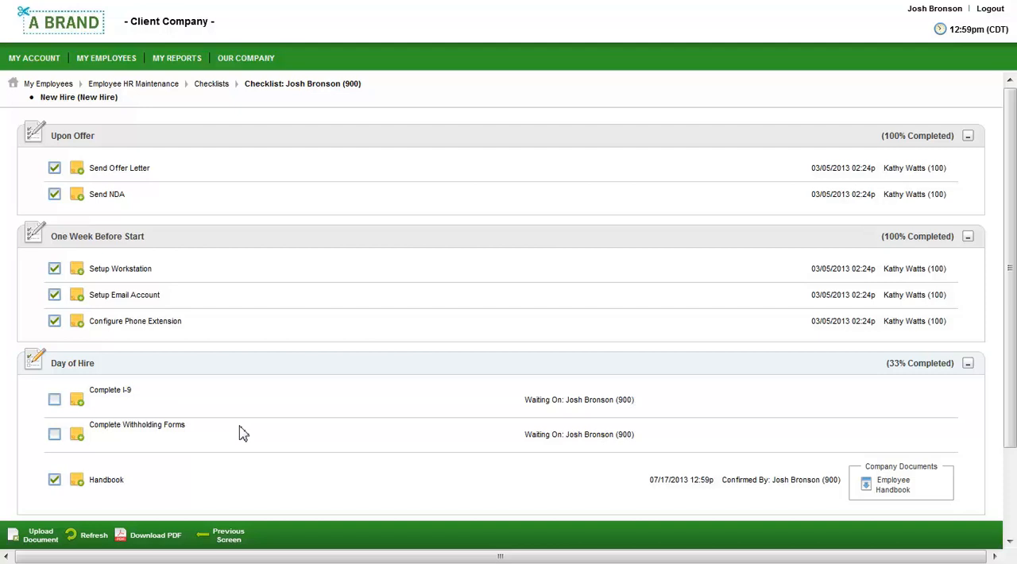
- Return to the dashboard, create a new Form I-9 and review it down to the employer verification in Section 2
left_click(76, 30)
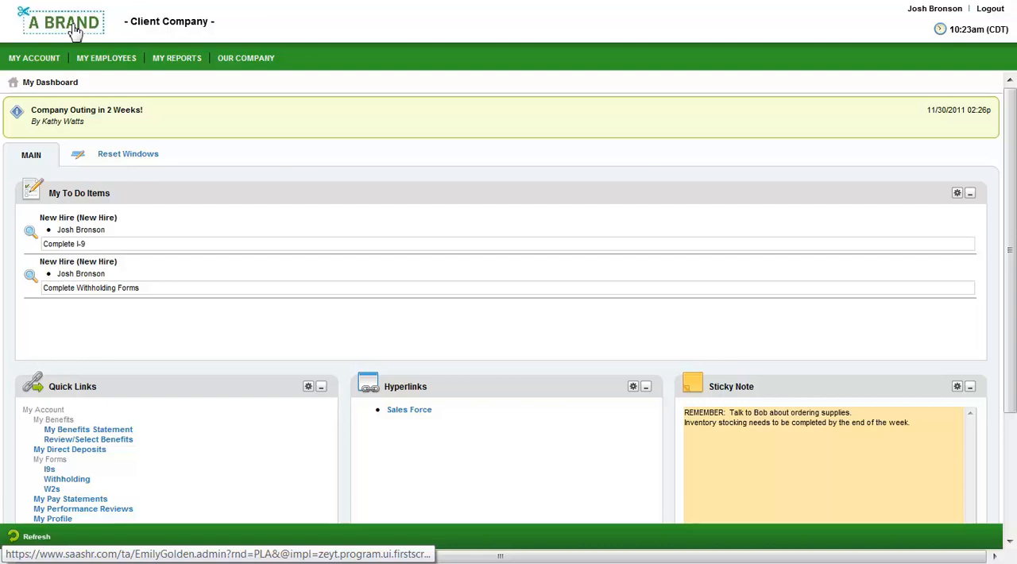
left_click(53, 470)
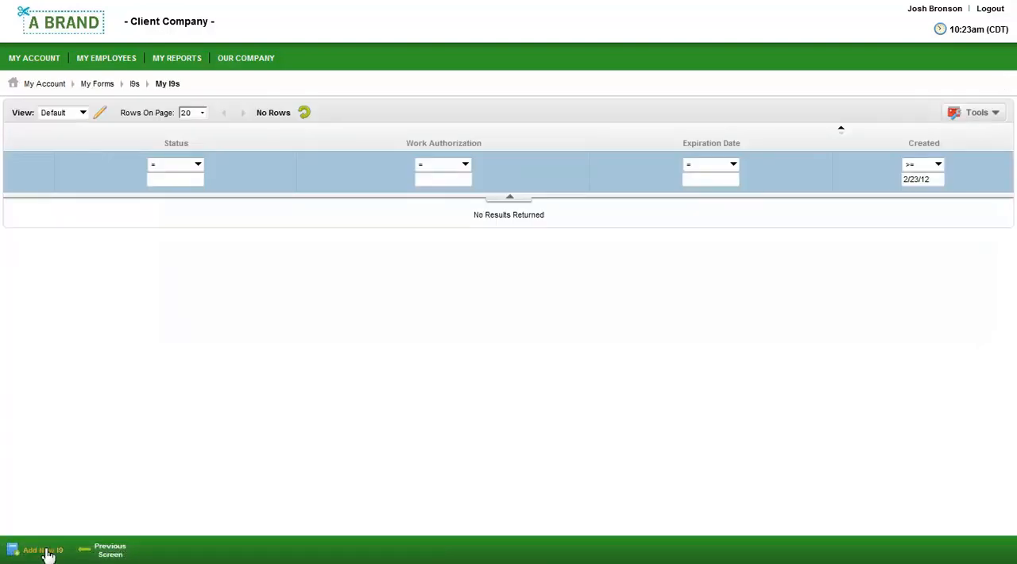
left_click(46, 552)
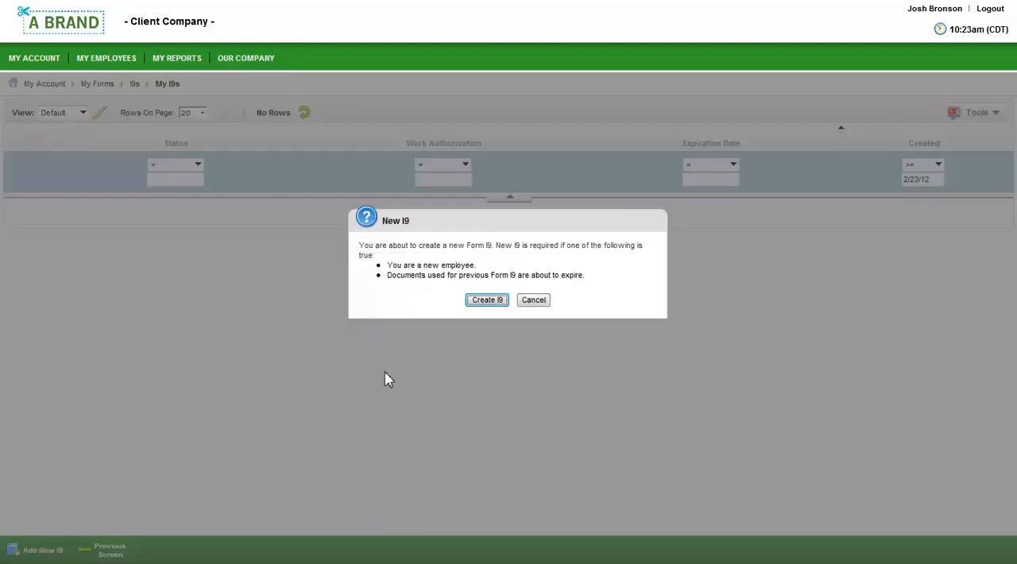
left_click(487, 302)
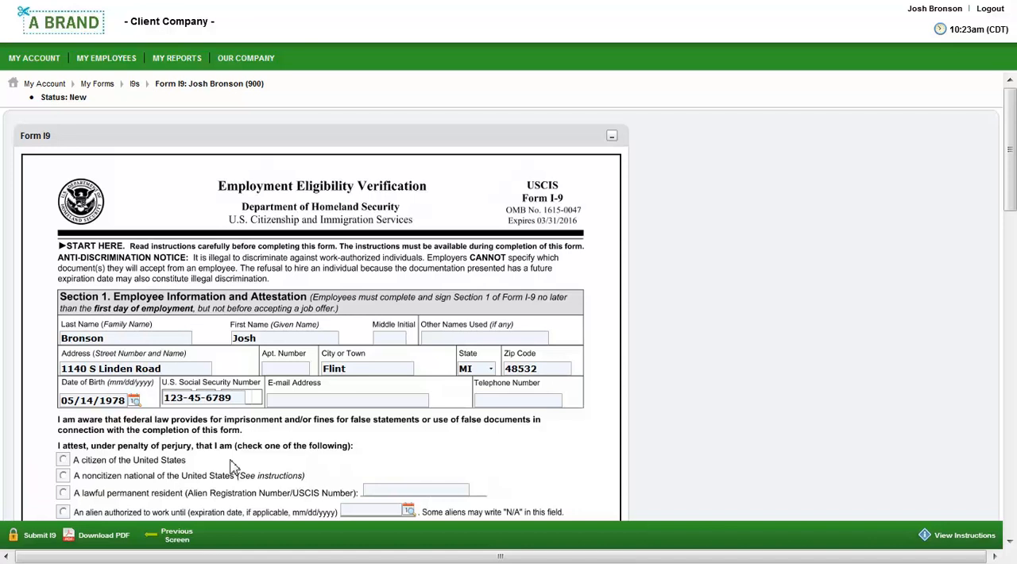
scroll(233, 467, "down", 10)
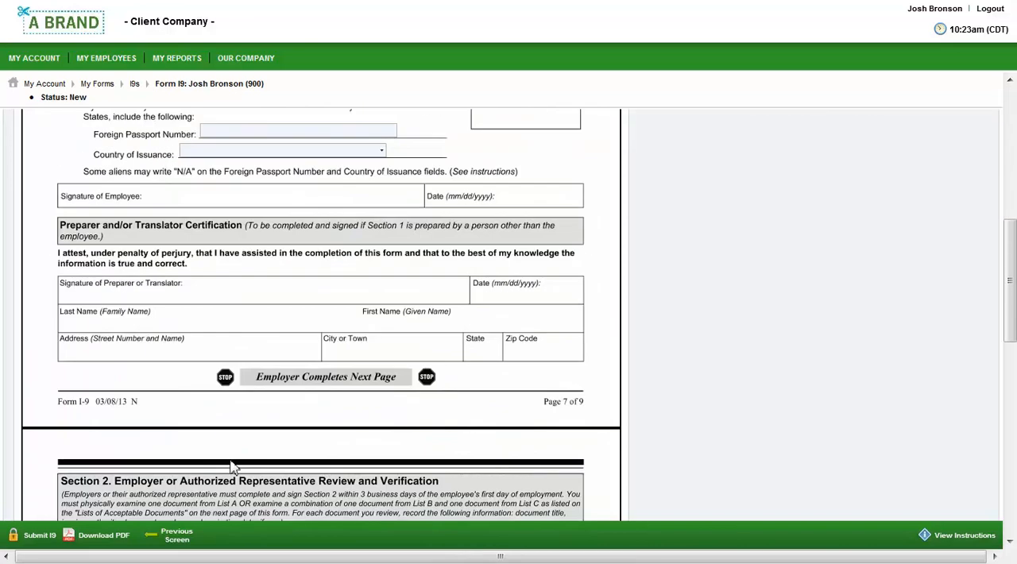
scroll(234, 467, "down", 2)
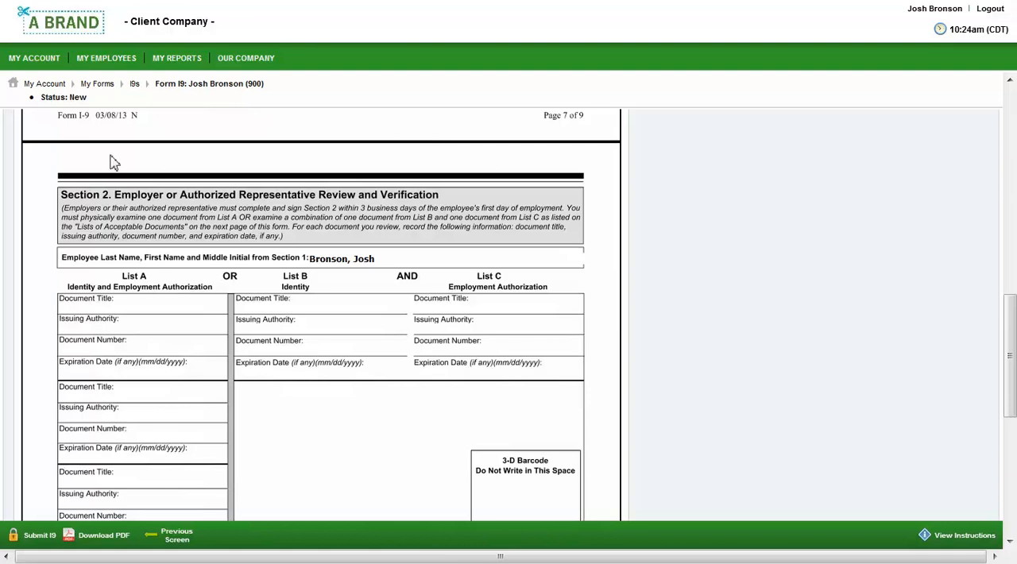
- Open the employee's withholding forms from the dashboard and check which 2013 forms can be added, without adding one
left_click(74, 28)
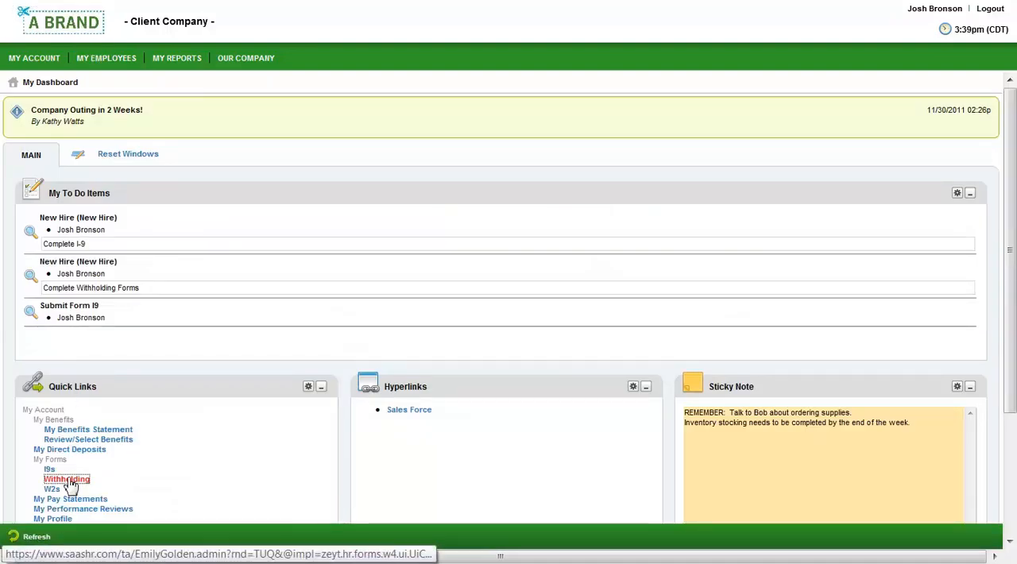
left_click(69, 481)
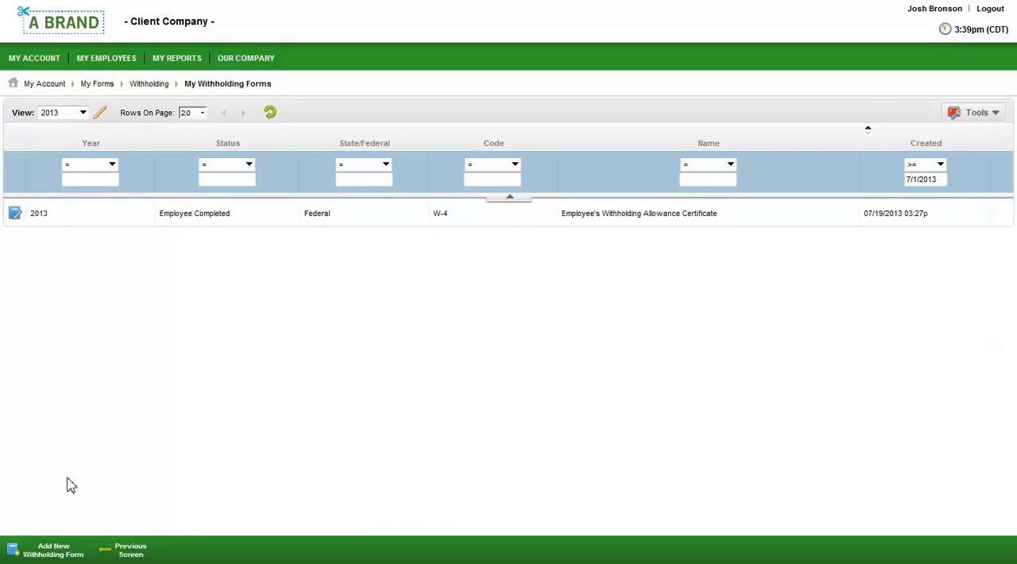
left_click(59, 555)
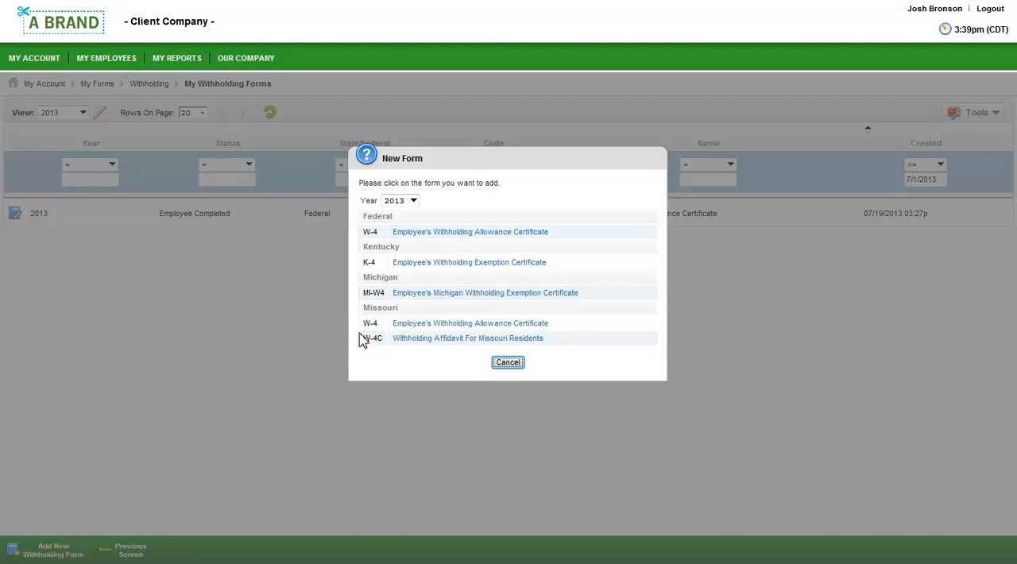
left_click(509, 363)
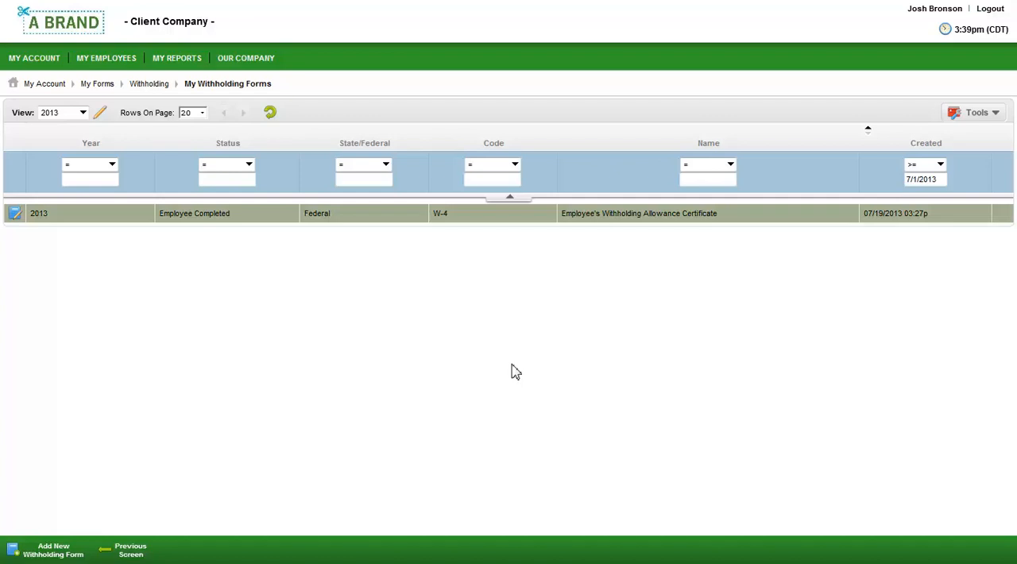
- Open the existing 2013 federal W-4 and review its allowances worksheet and signed certificate
left_click(14, 218)
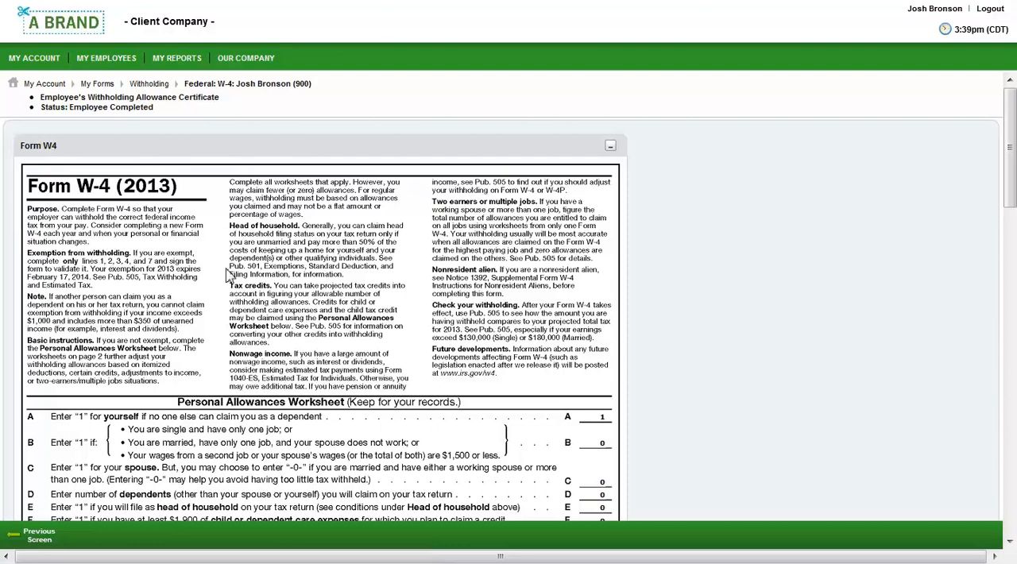
scroll(231, 274, "down", 8)
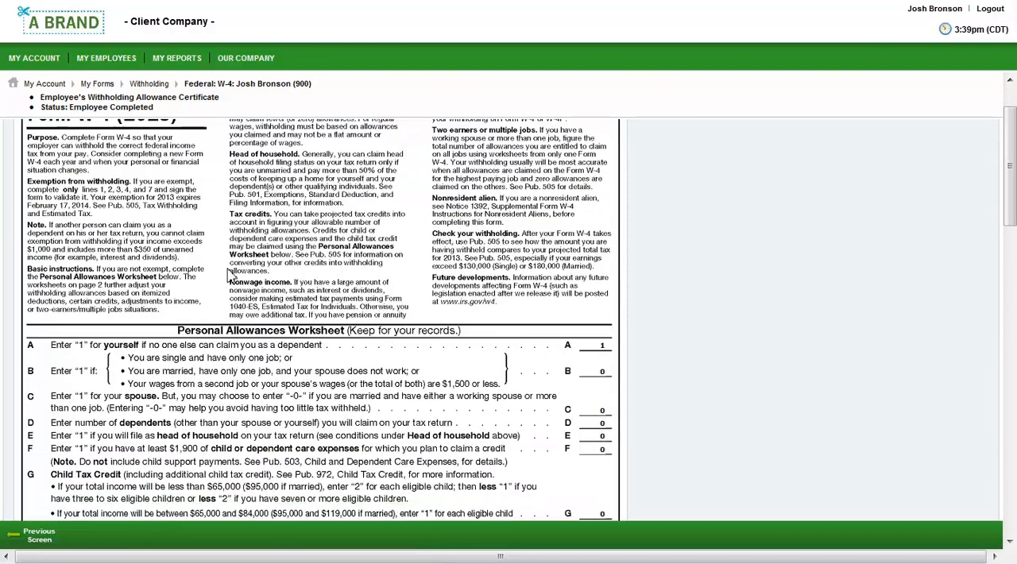
scroll(230, 274, "down", 2)
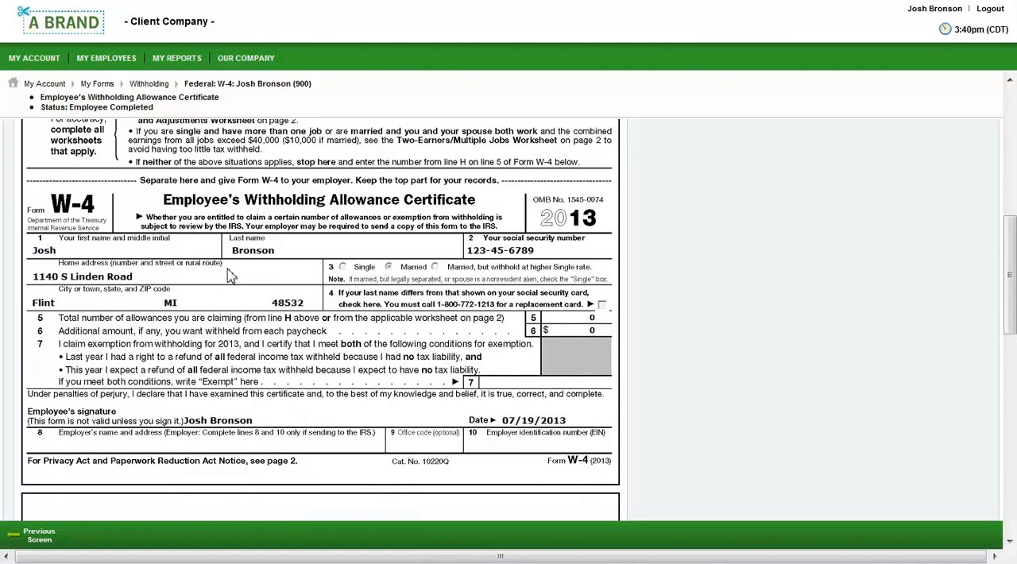
- Display the employee's EE of the Month Nomination Form list and open the existing nomination
mouse_move(45, 61)
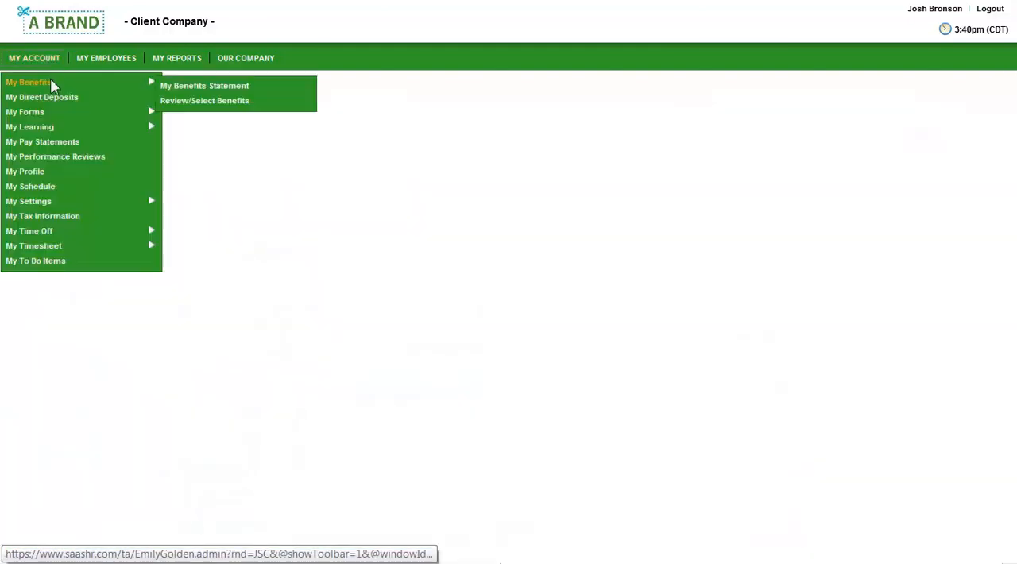
mouse_move(57, 121)
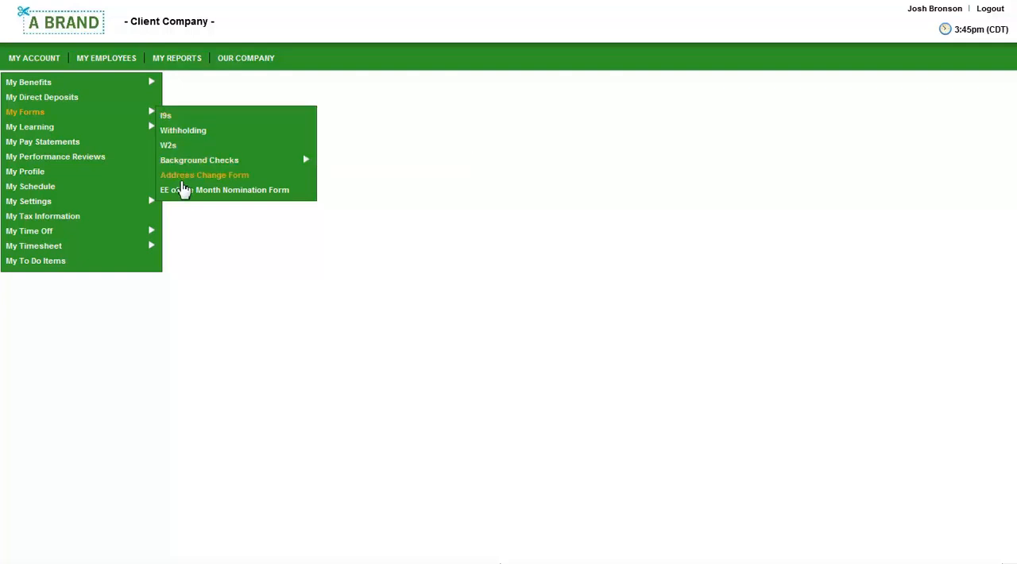
left_click(186, 192)
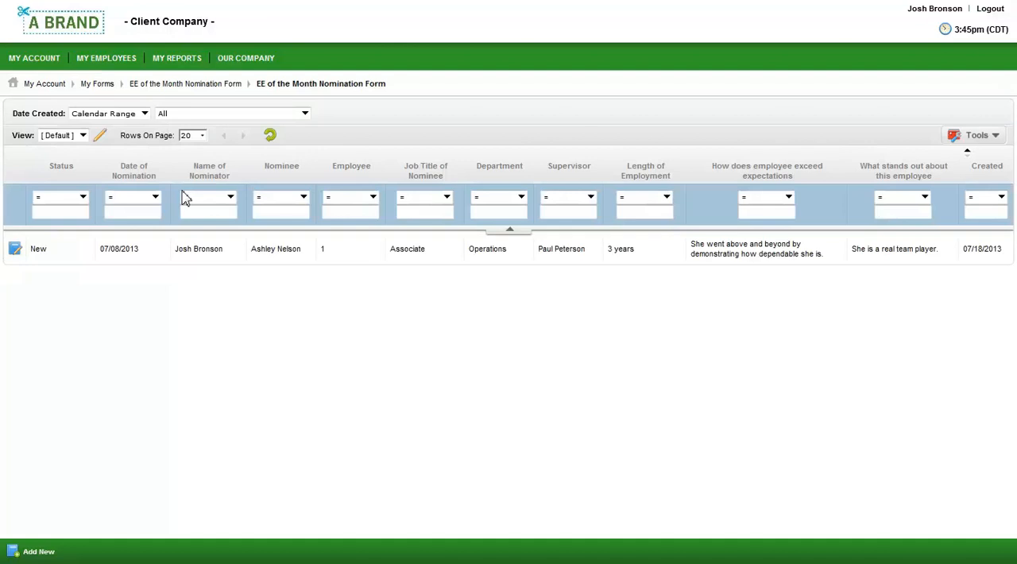
left_click(17, 250)
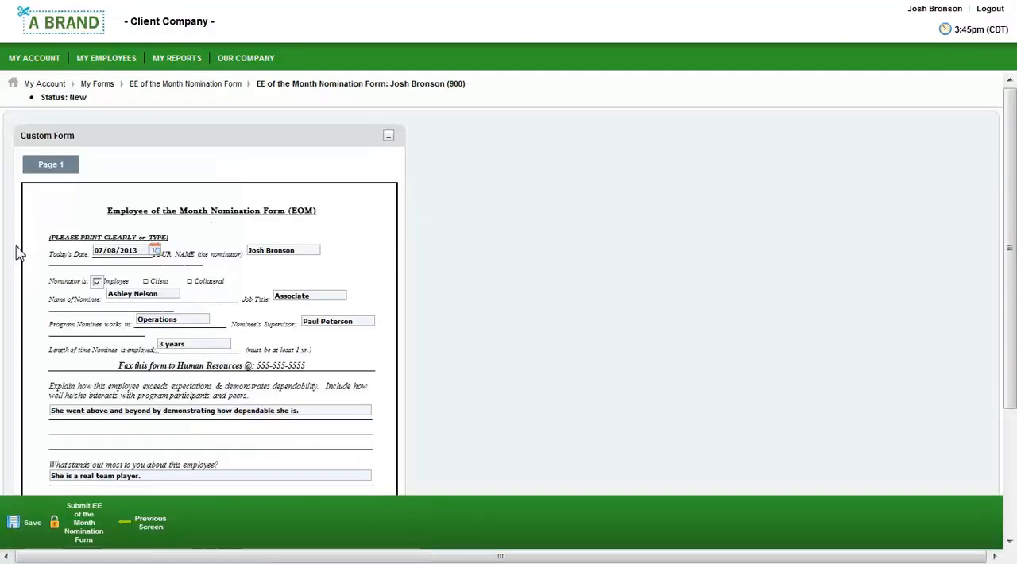
- Return to the dashboard, start open enrollment from the benefits review and display the medical plan options
left_click(63, 30)
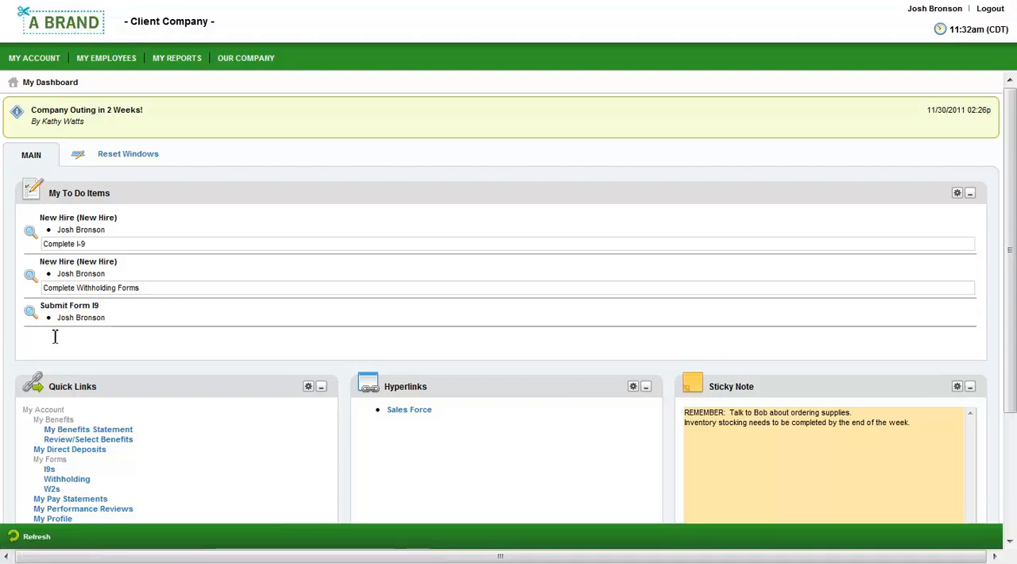
left_click(89, 440)
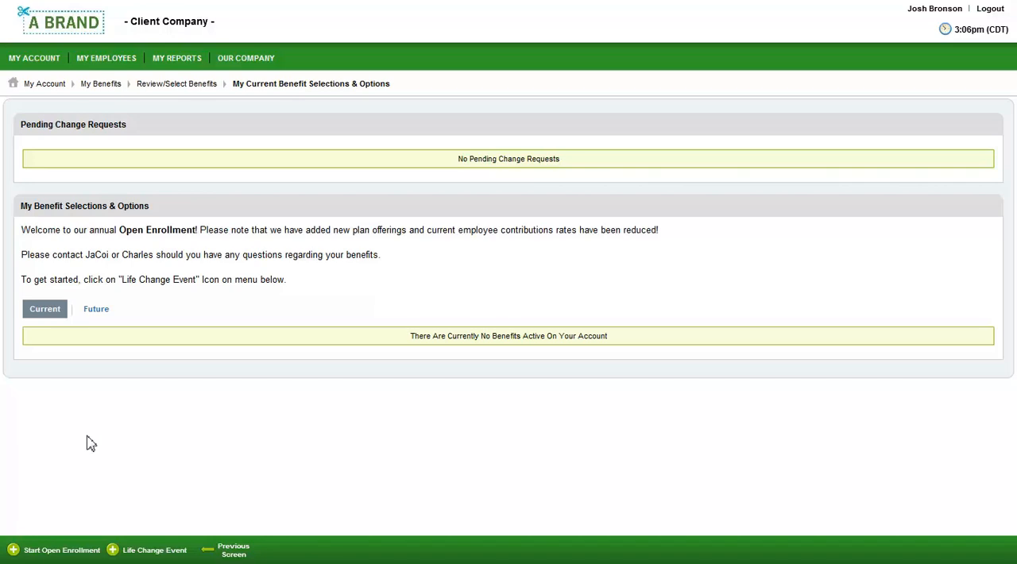
left_click(71, 550)
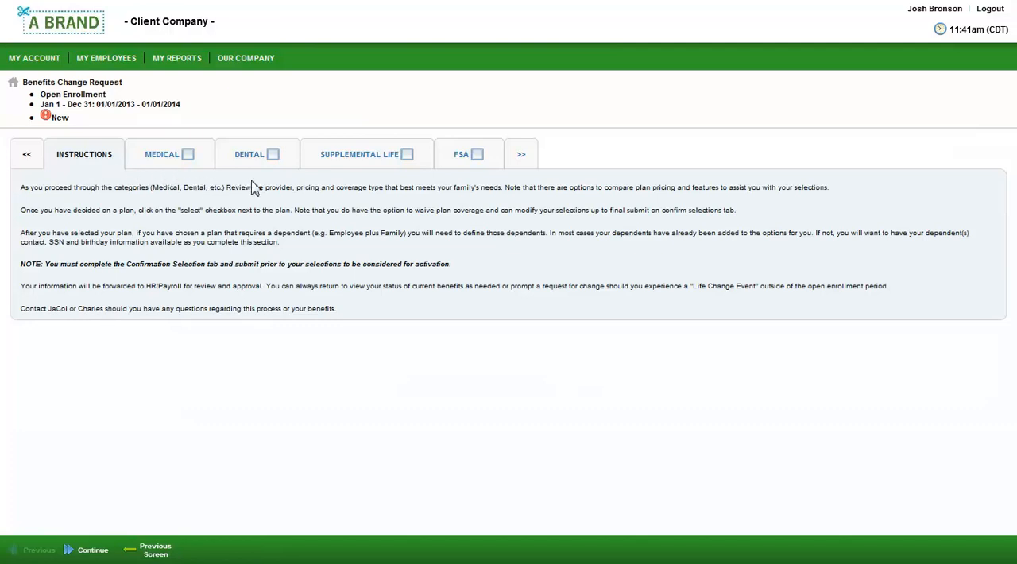
left_click(159, 157)
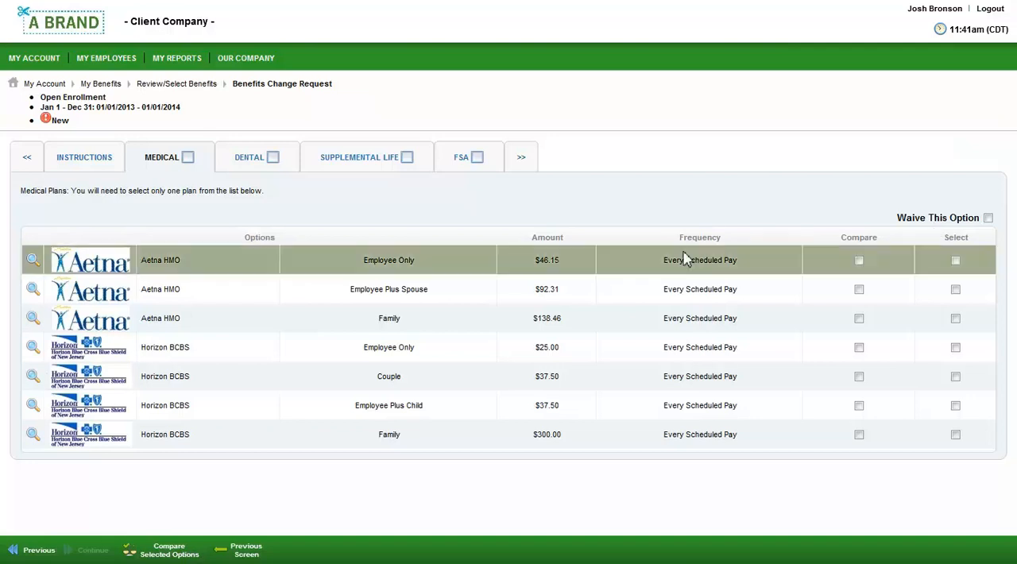
- Review the coverage information for the Aetna HMO Employee Only plan and open its plan documentation PDF
left_click(33, 261)
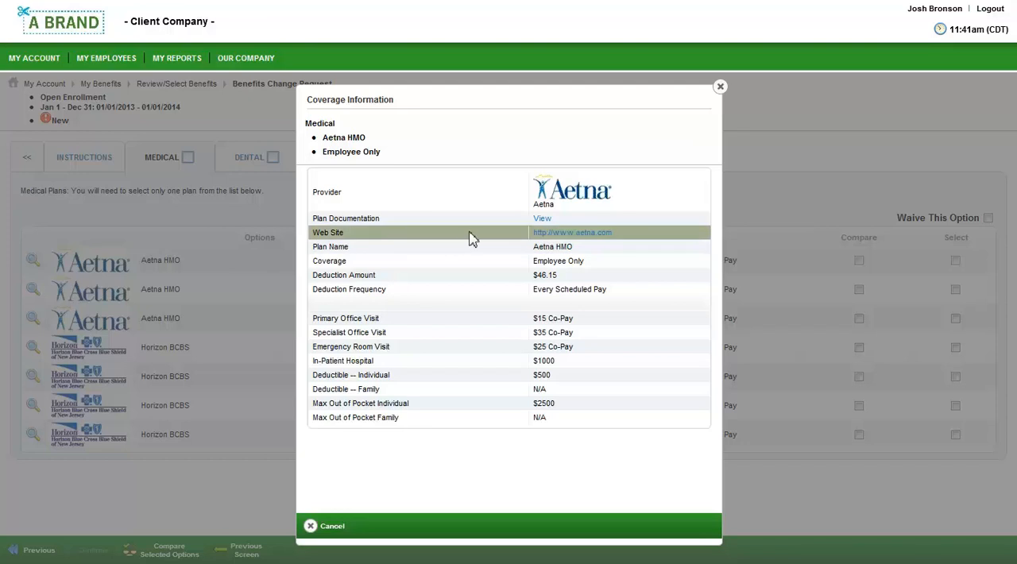
left_click(540, 219)
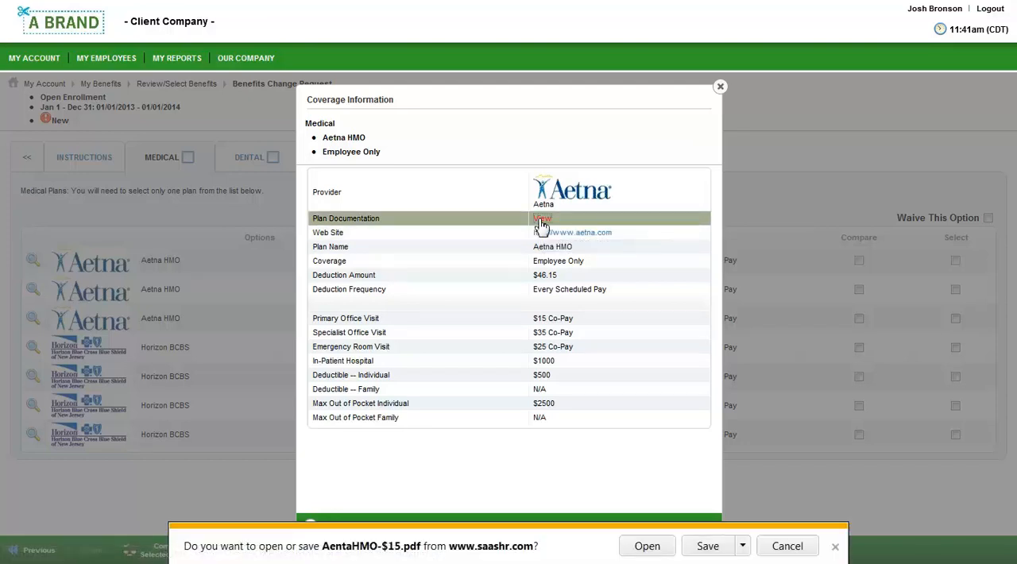
left_click(647, 546)
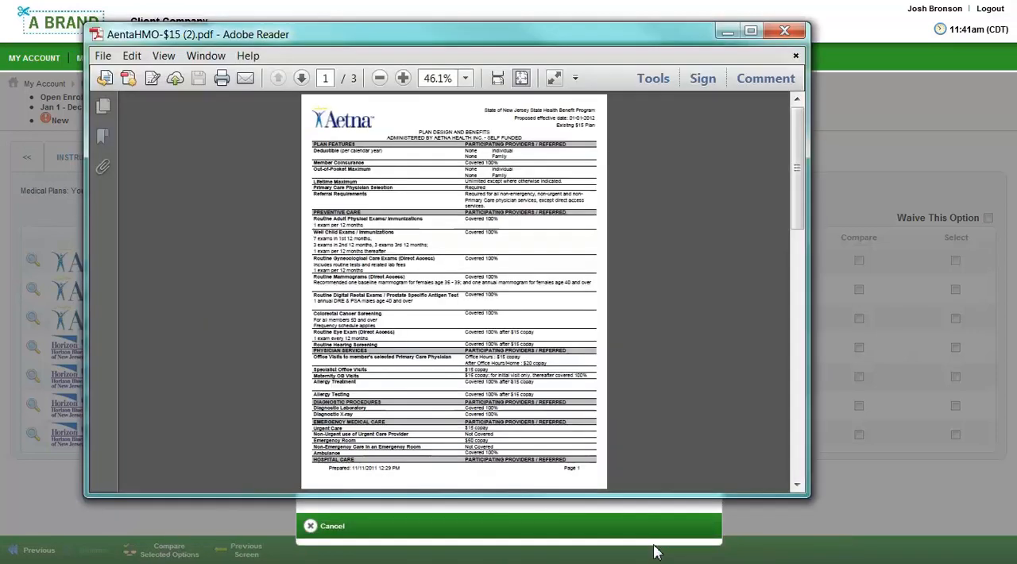
left_click(784, 31)
left_click(720, 87)
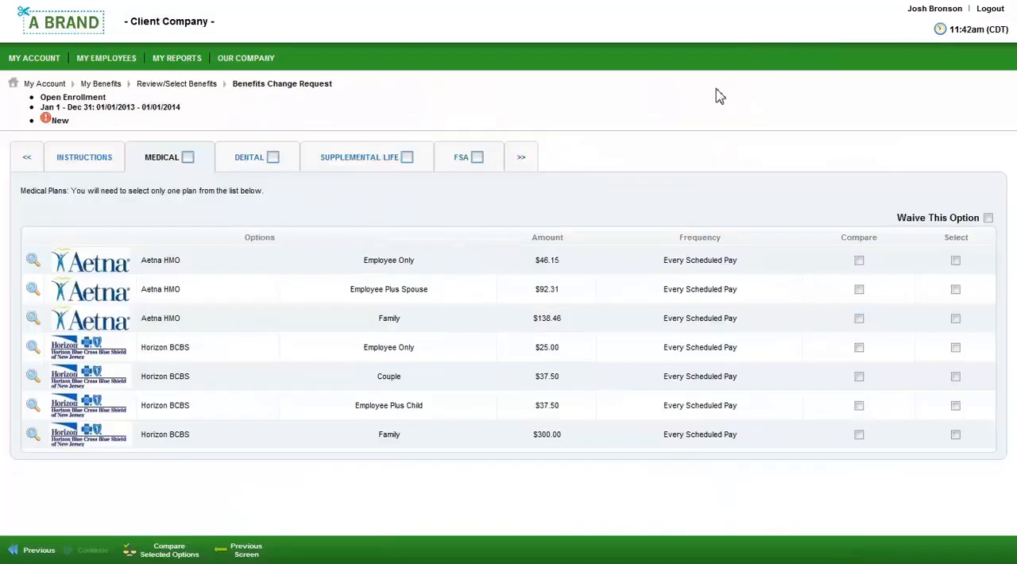
- Compare the Aetna HMO and Horizon BCBS Employee Only medical plans side by side
left_click(859, 260)
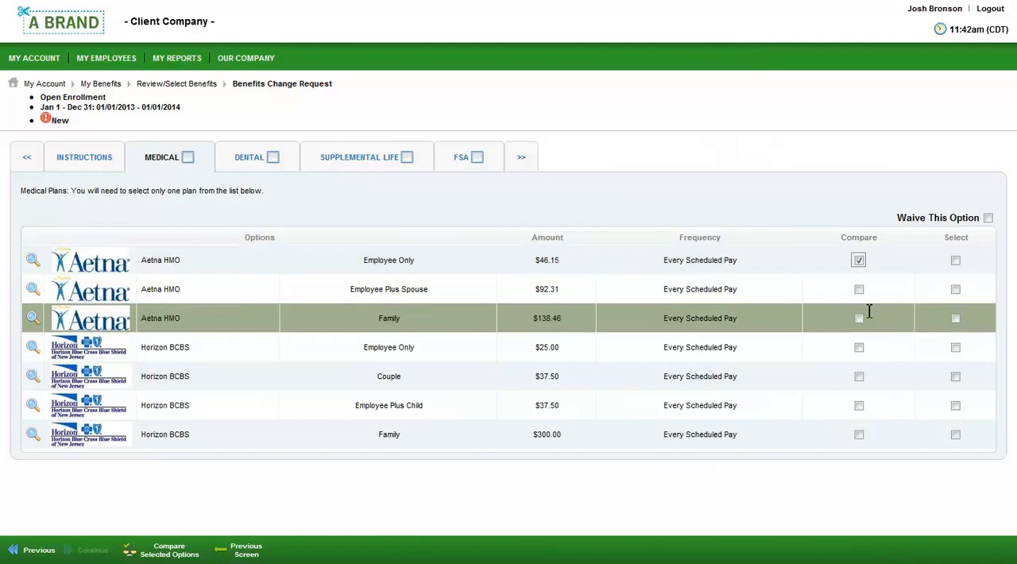
left_click(859, 348)
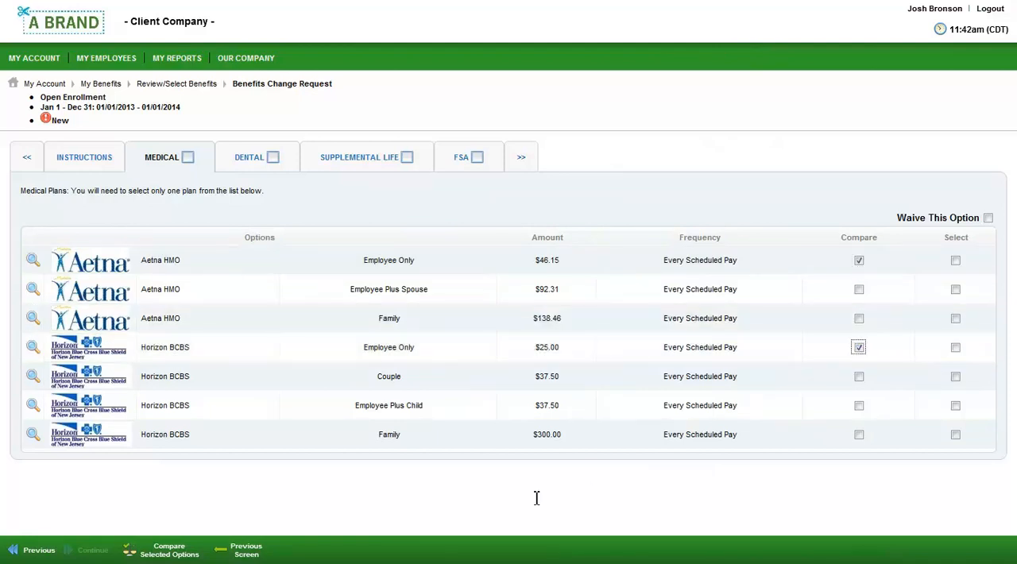
left_click(169, 550)
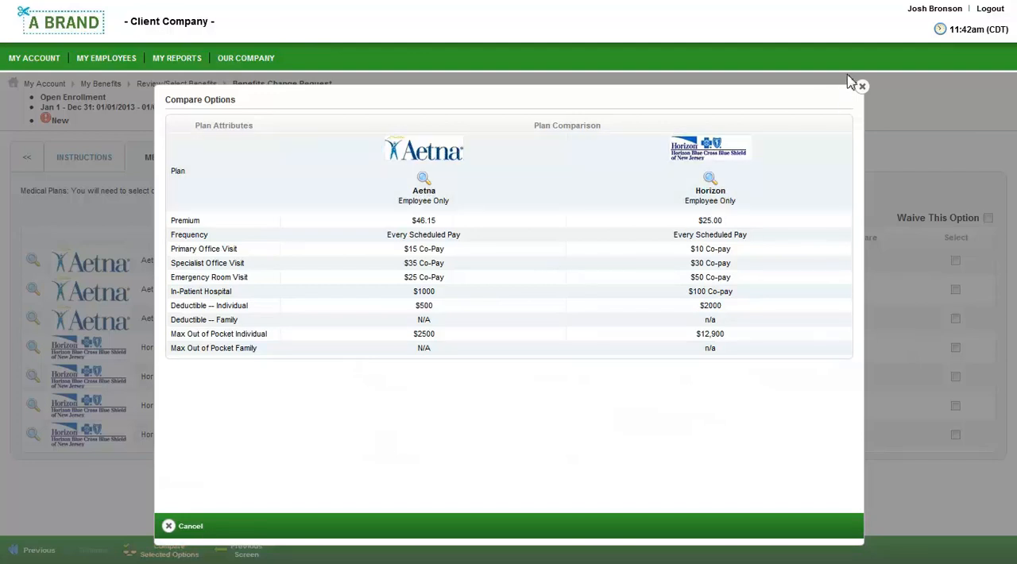
left_click(862, 86)
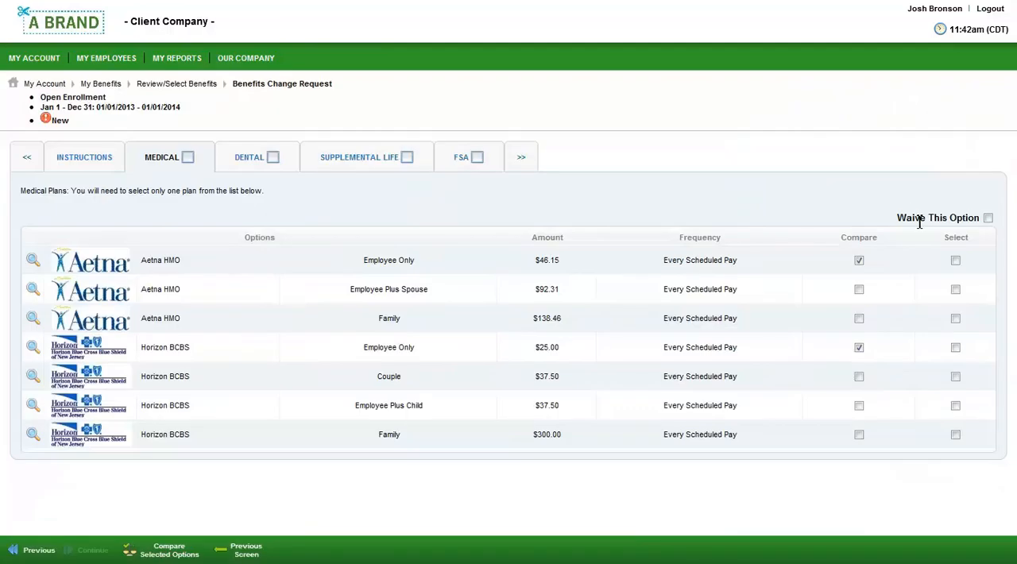
- Select the Aetna HMO Employee Only medical plan and waive the dental option
left_click(955, 260)
left_click(244, 161)
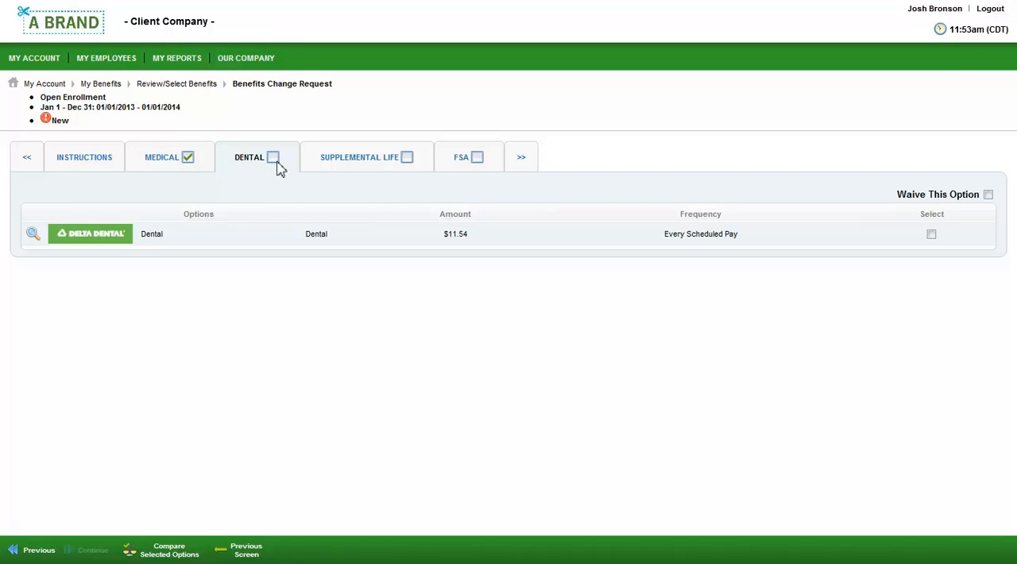
left_click(988, 195)
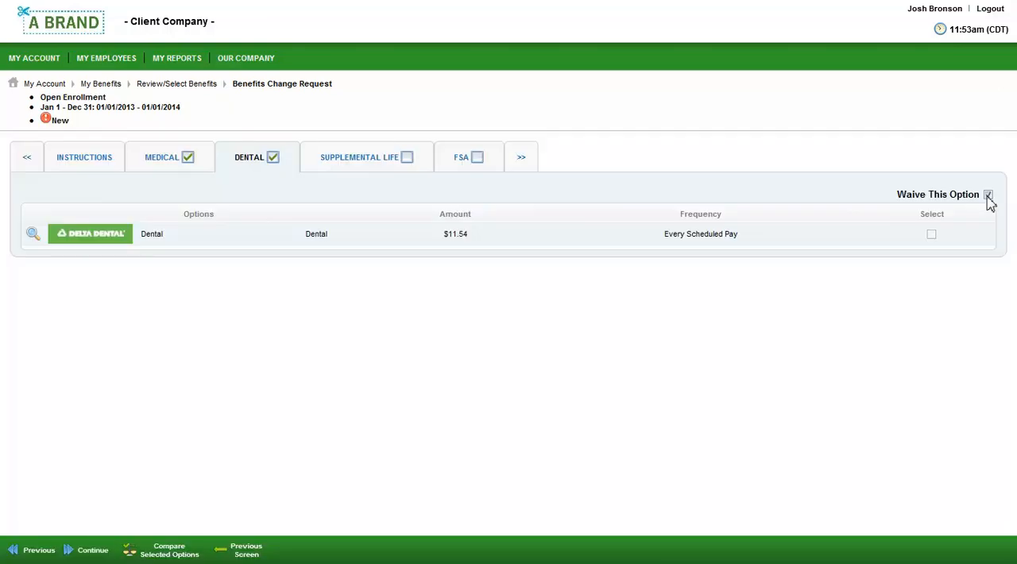
- Select the $25,000 supplemental life coverage and elect the FSA with an amount of $500
left_click(385, 162)
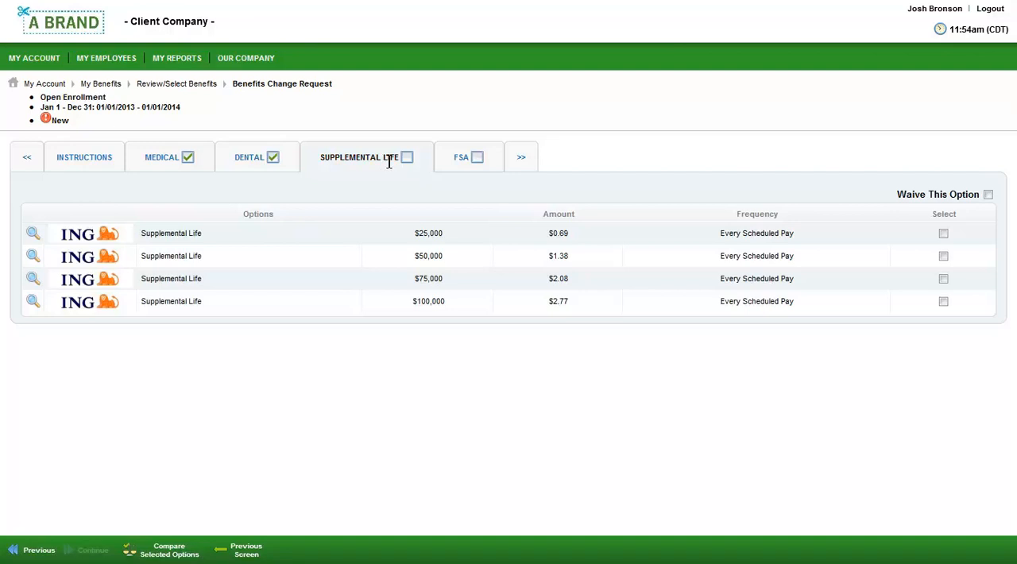
left_click(944, 233)
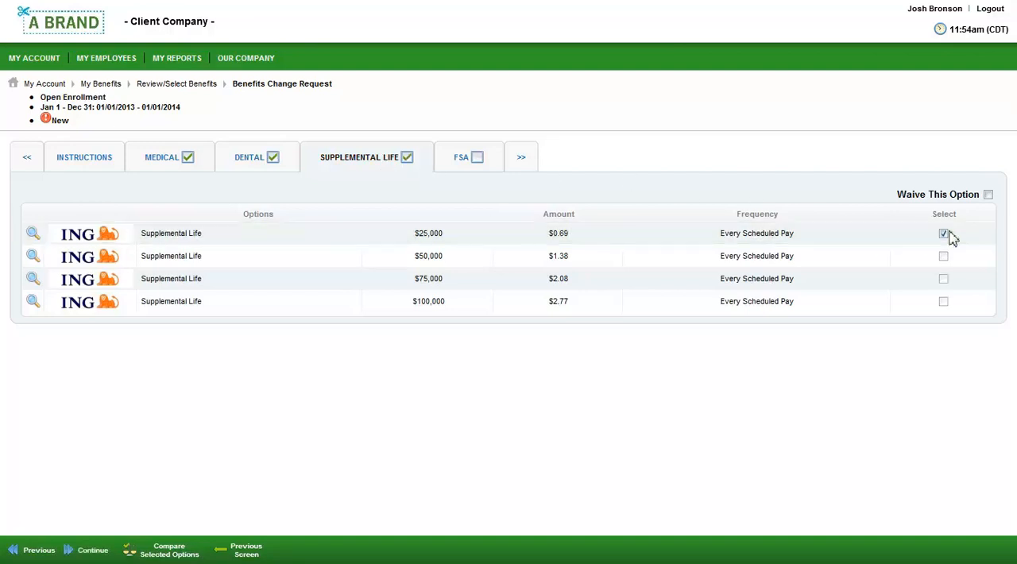
left_click(459, 160)
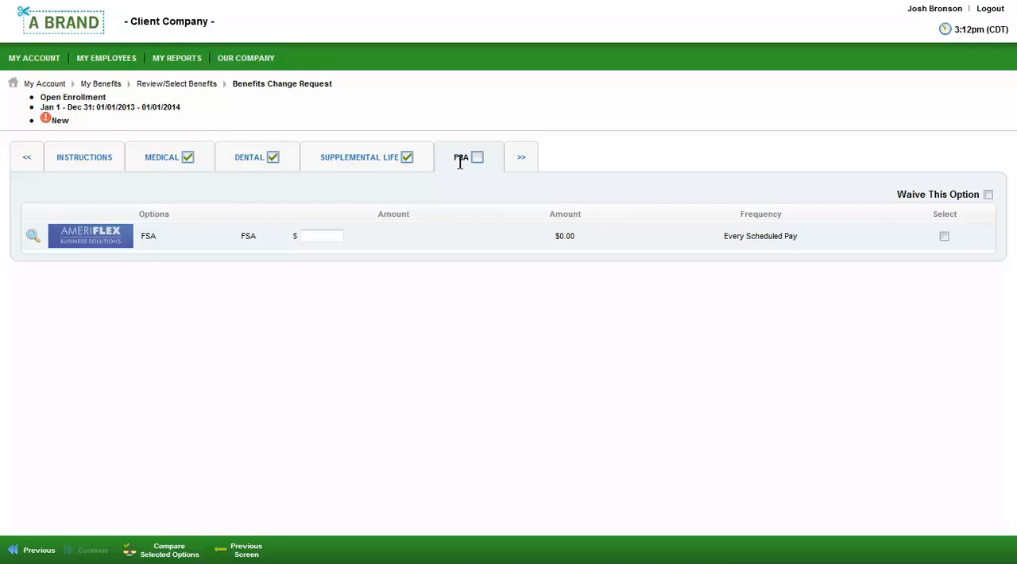
left_click(342, 236)
type("500")
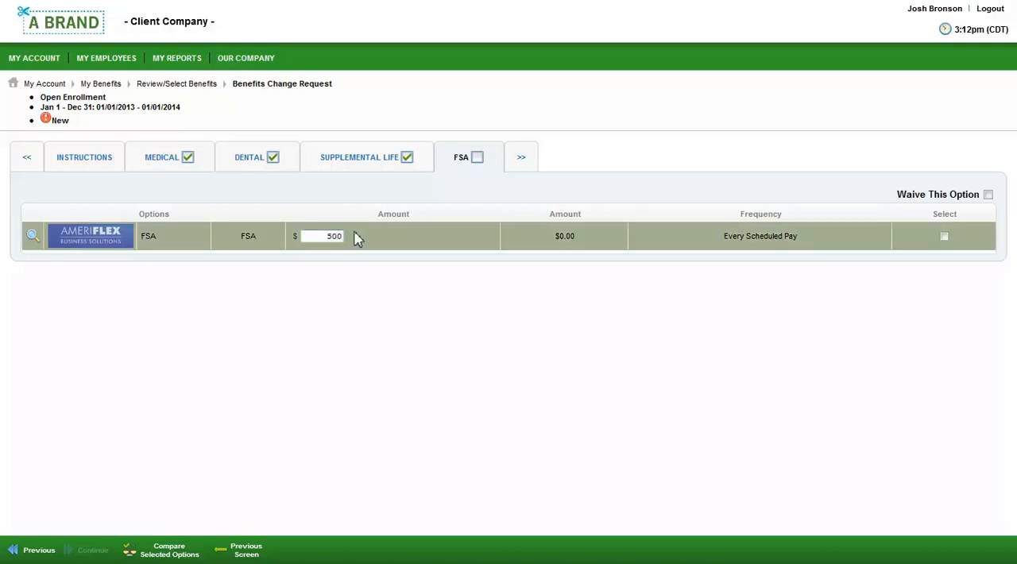
left_click(358, 239)
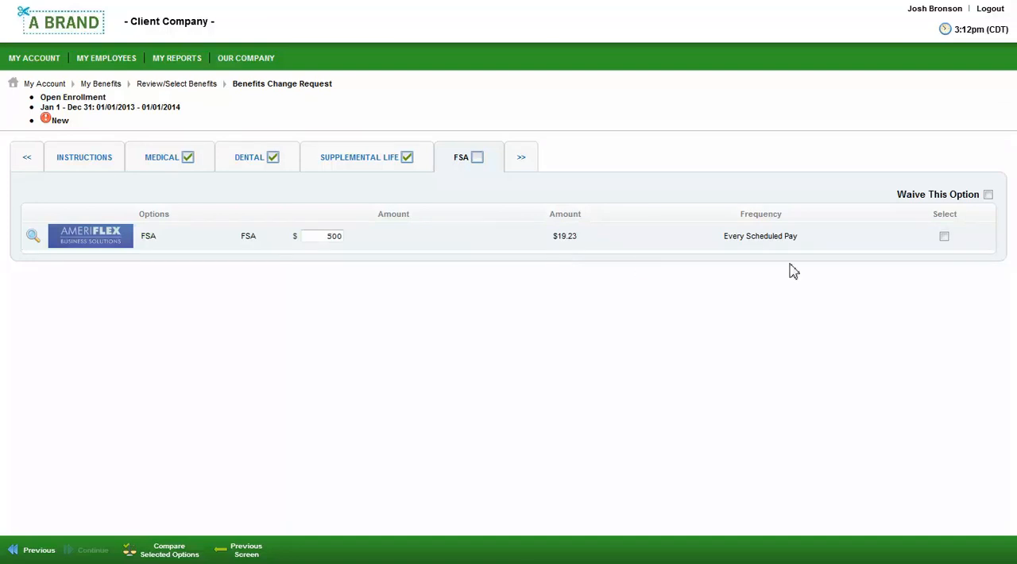
left_click(944, 237)
- Go to the selections confirmation and assign the spouse as the supplemental life beneficiary
left_click(521, 163)
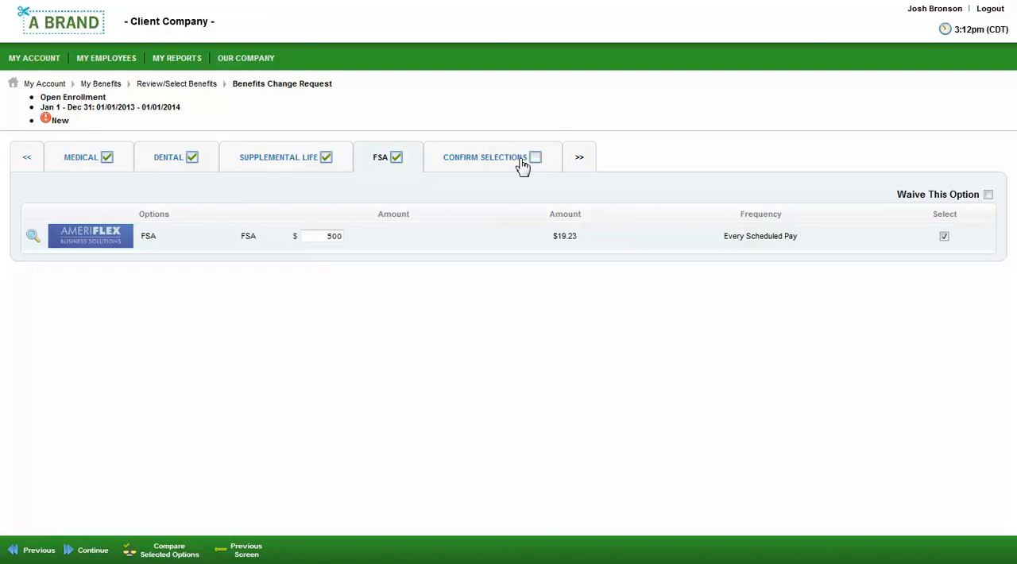
left_click(523, 165)
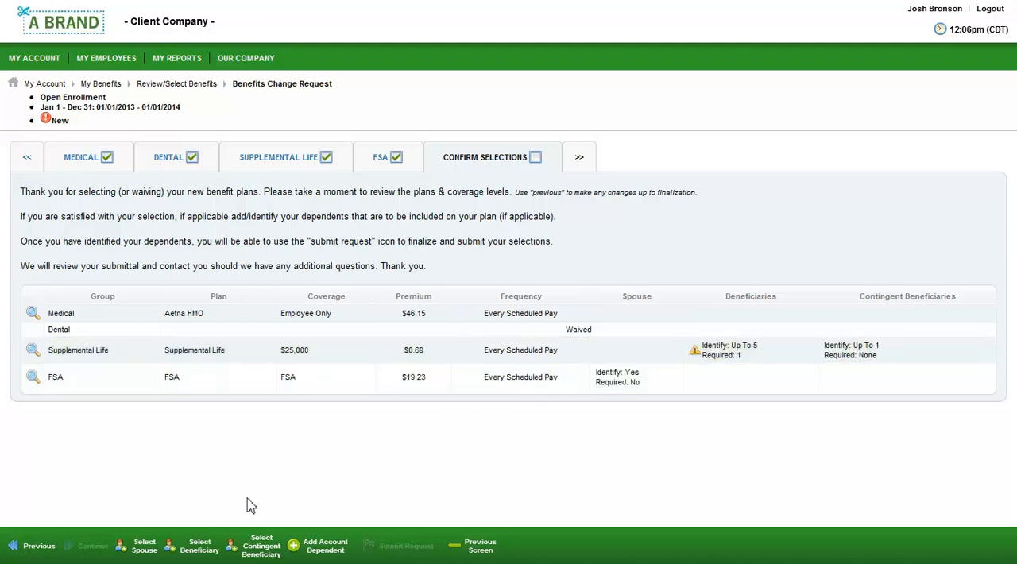
left_click(201, 546)
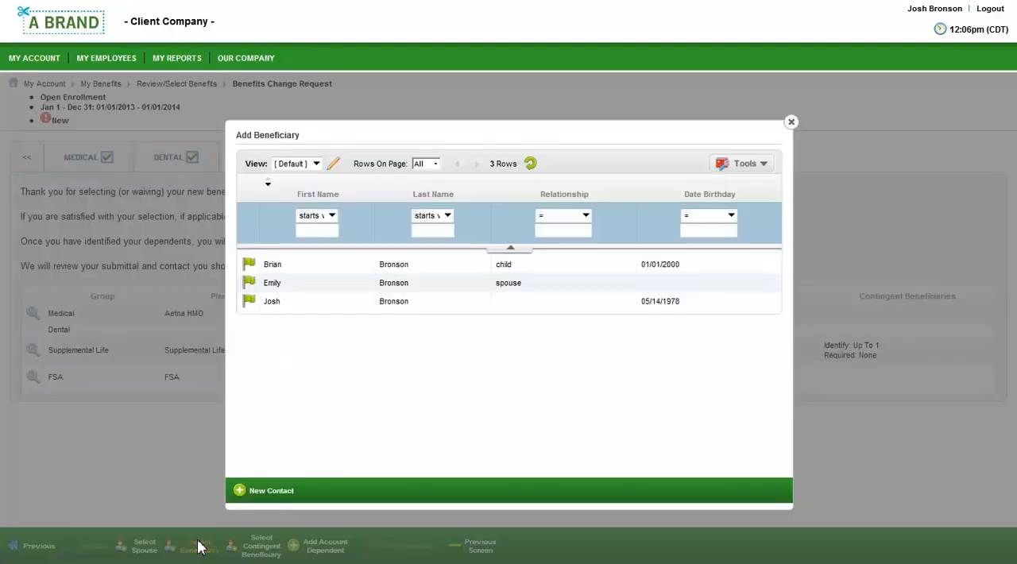
left_click(248, 284)
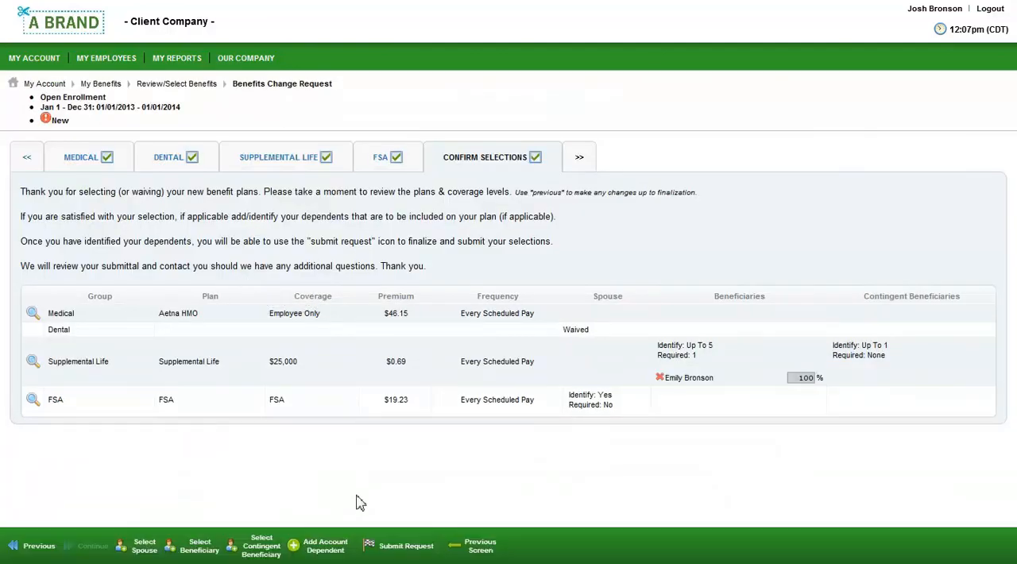
- Submit the benefits change request, entering the login password to accept it
left_click(406, 548)
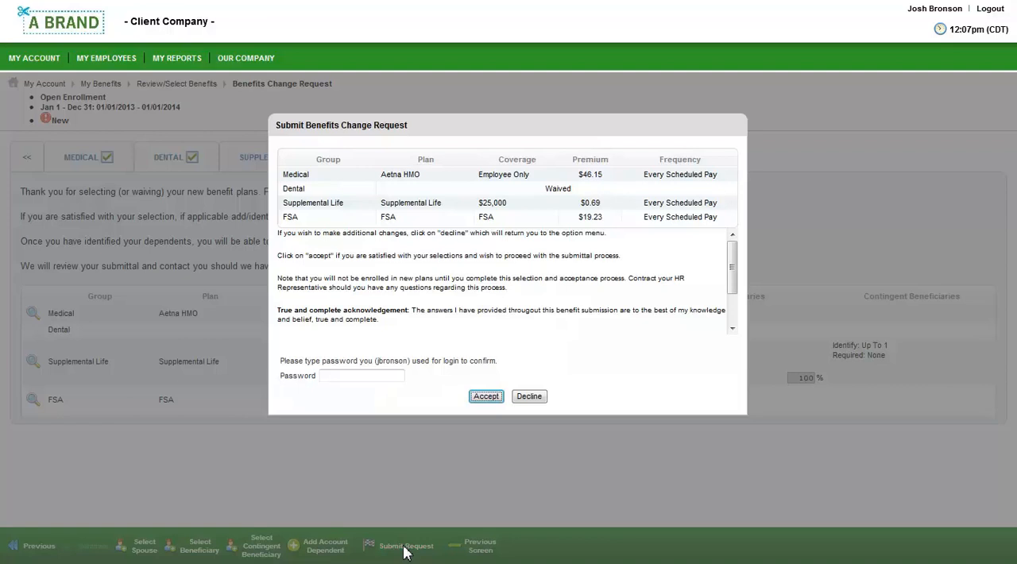
left_click(387, 378)
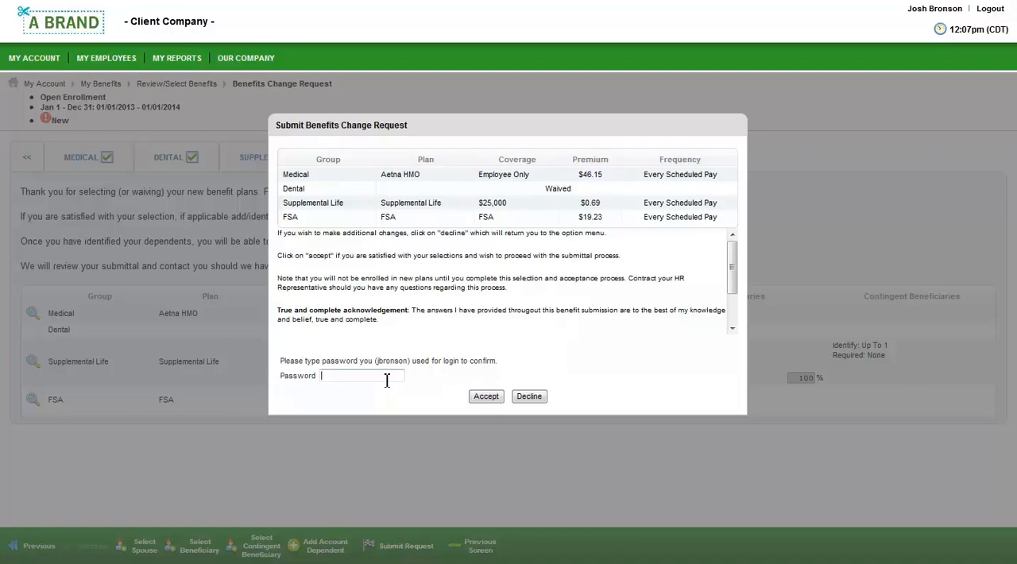
type("•••••••")
left_click(486, 397)
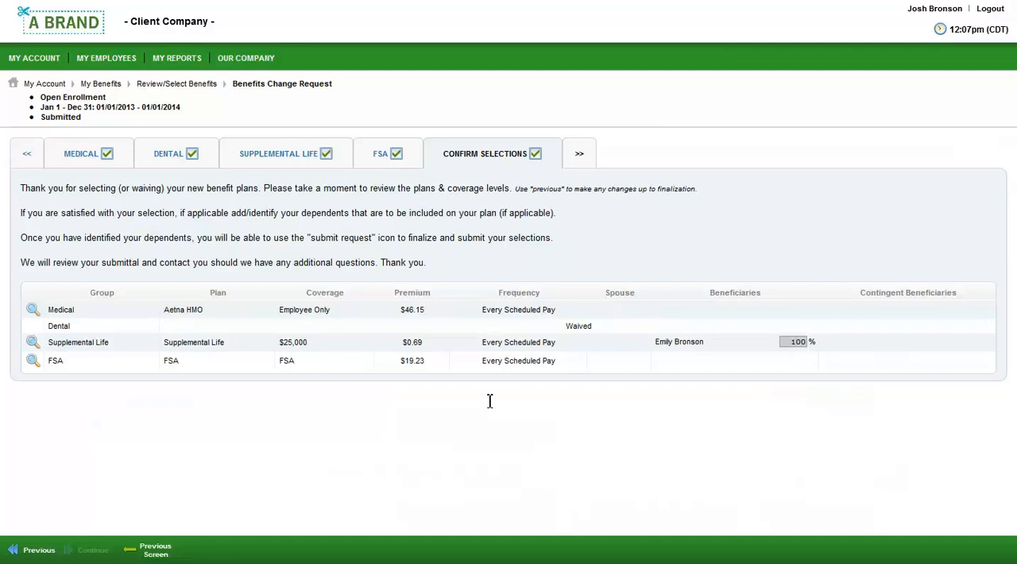
- Open the current timesheet from the dashboard and change the working department to Marketing 1
left_click(77, 35)
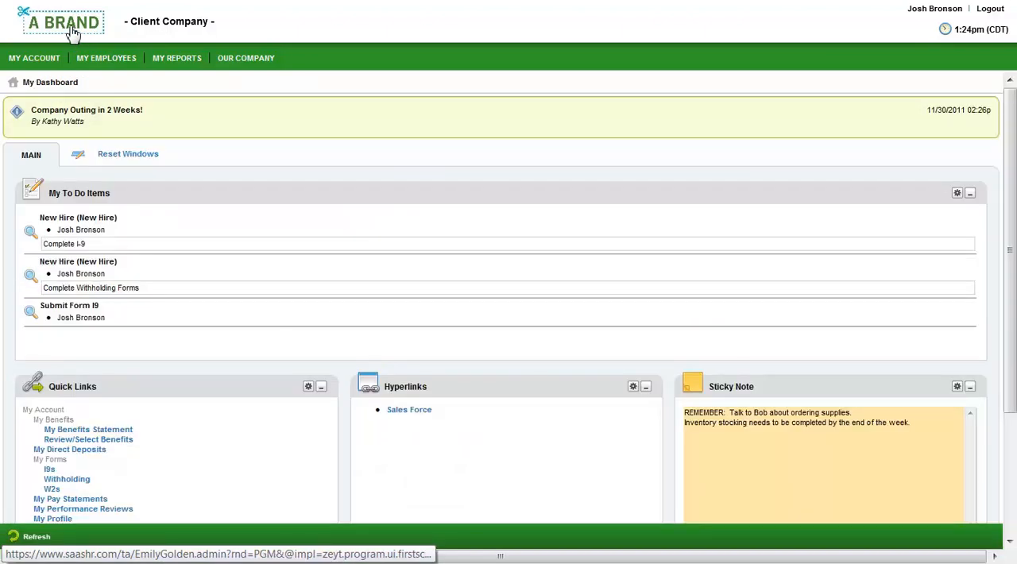
scroll(81, 142, "down", 3)
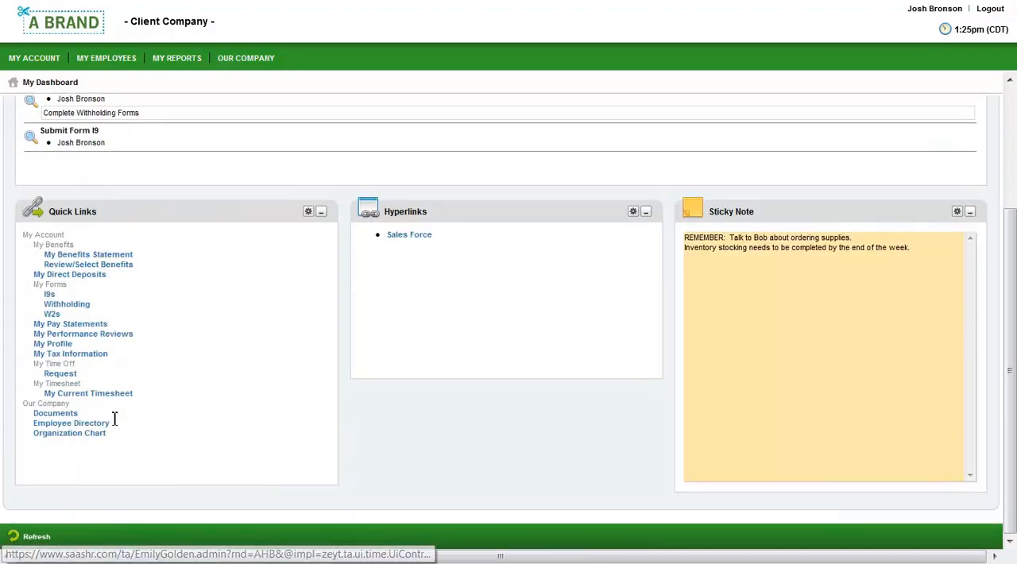
left_click(116, 401)
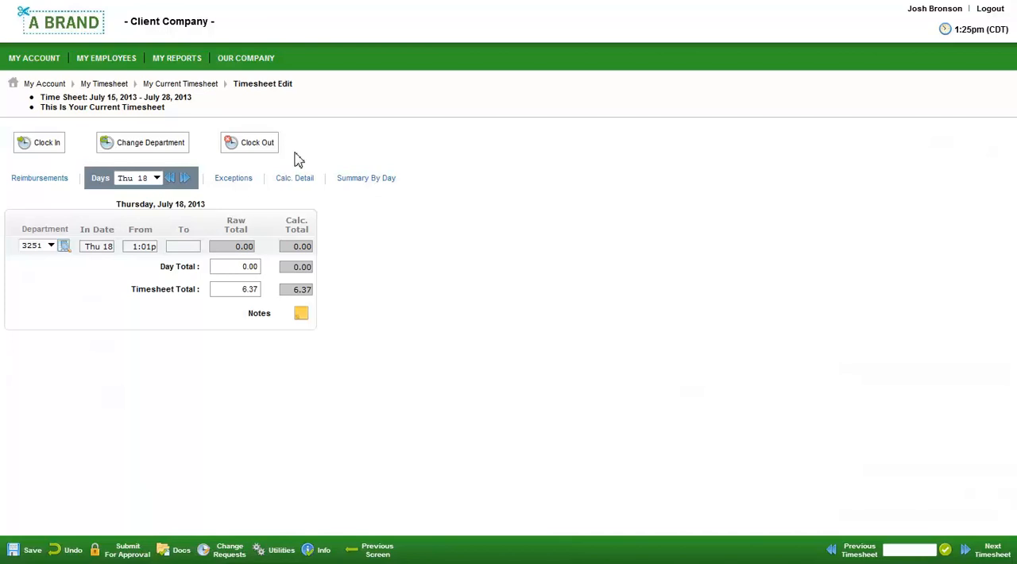
left_click(172, 151)
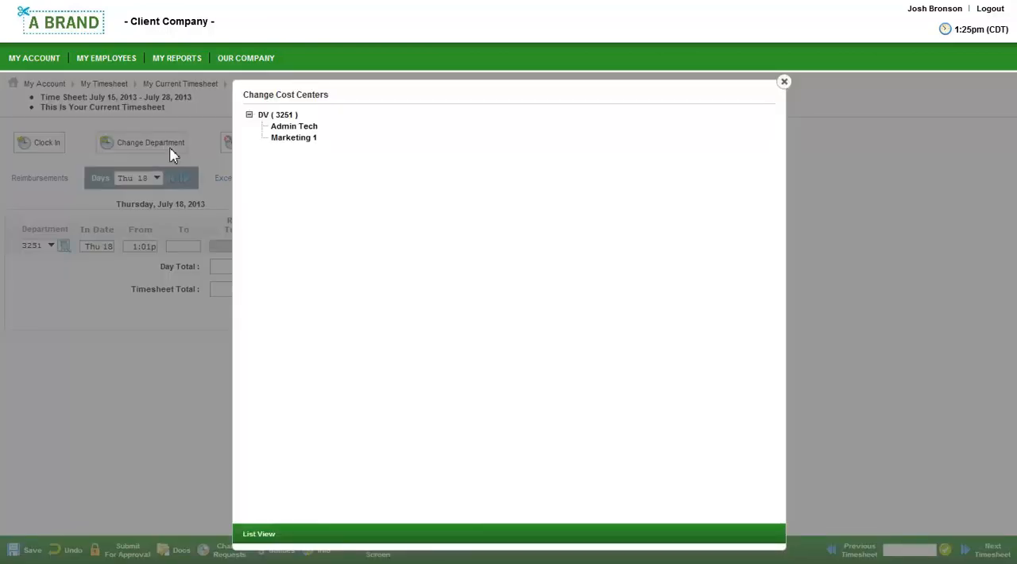
left_click(293, 139)
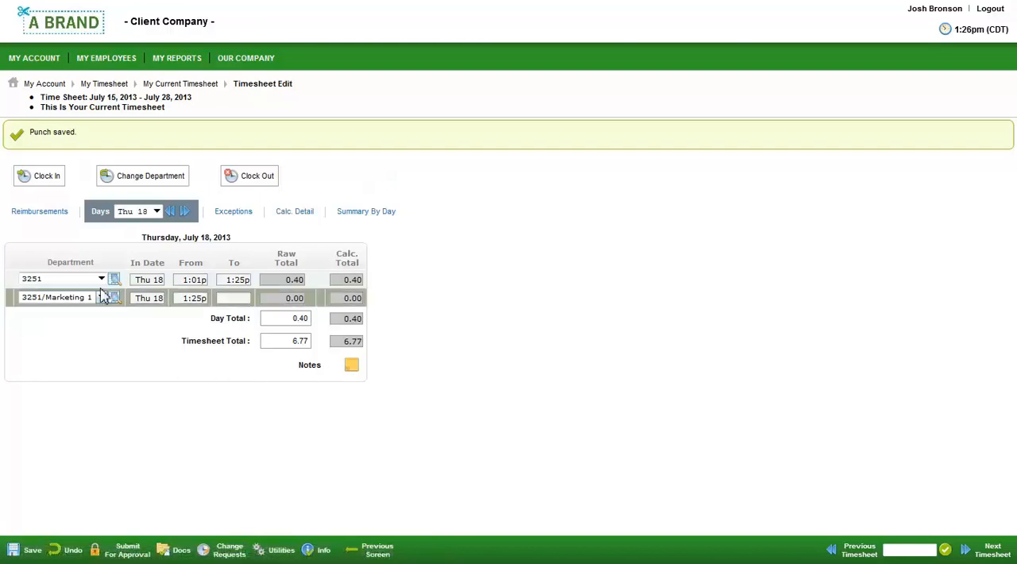
- Check the timesheet's reimbursement entries and uploaded documents, and return to the dashboard
left_click(41, 212)
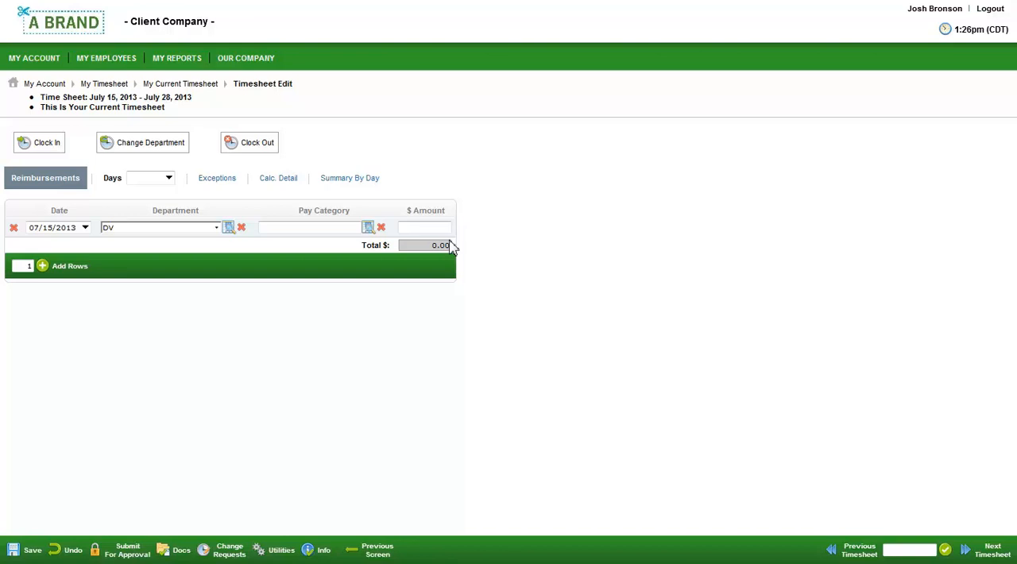
left_click(181, 550)
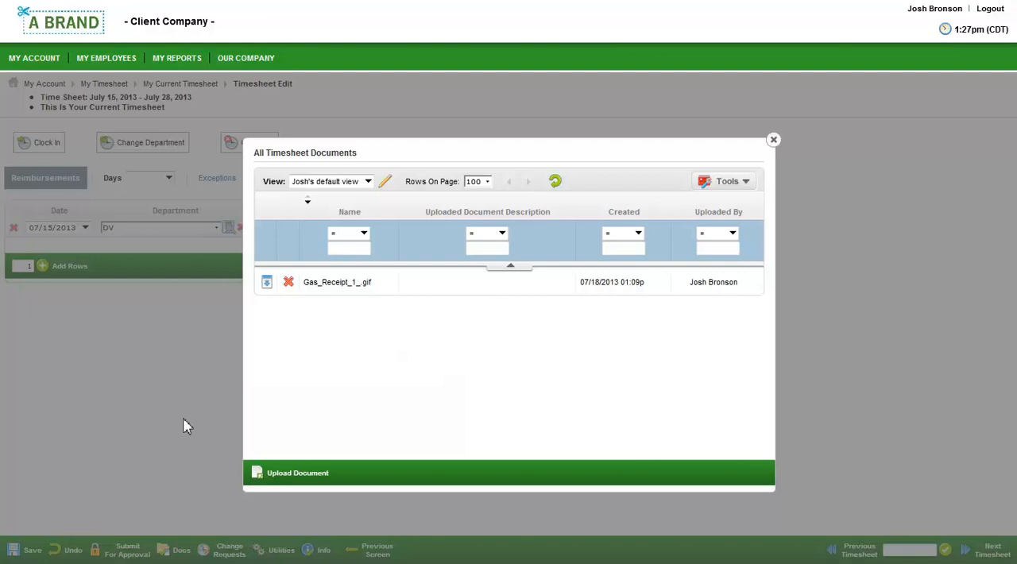
left_click(86, 30)
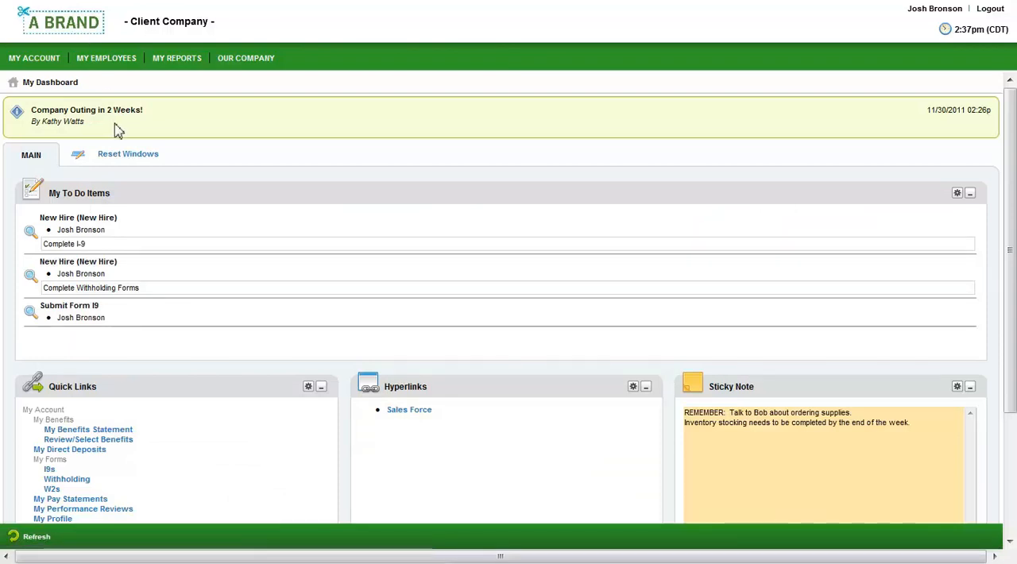
- Start a time-off request from the dashboard for Vacation as a full day on 07/26/2013
scroll(116, 136, "down", 2)
left_click(63, 373)
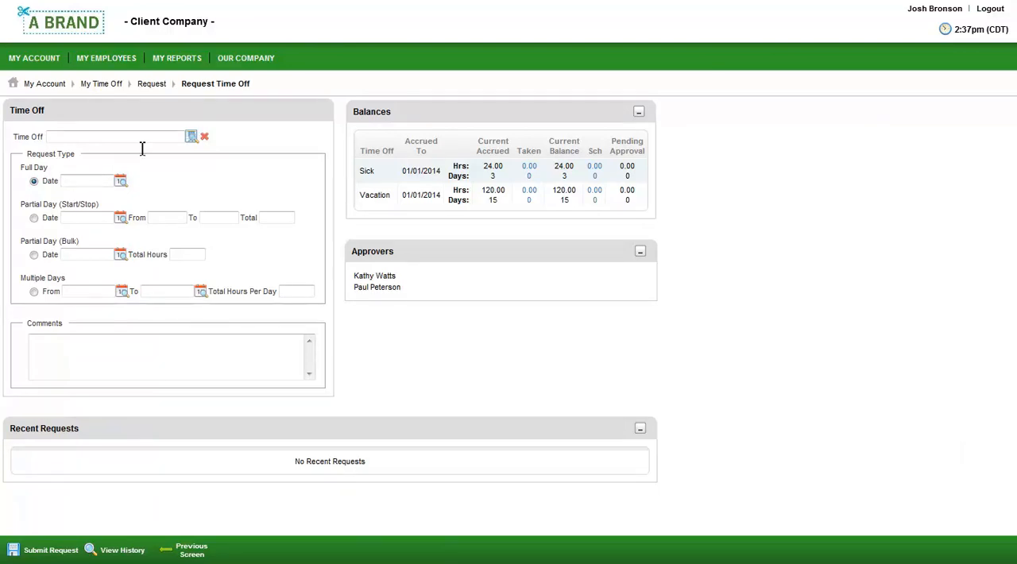
left_click(191, 140)
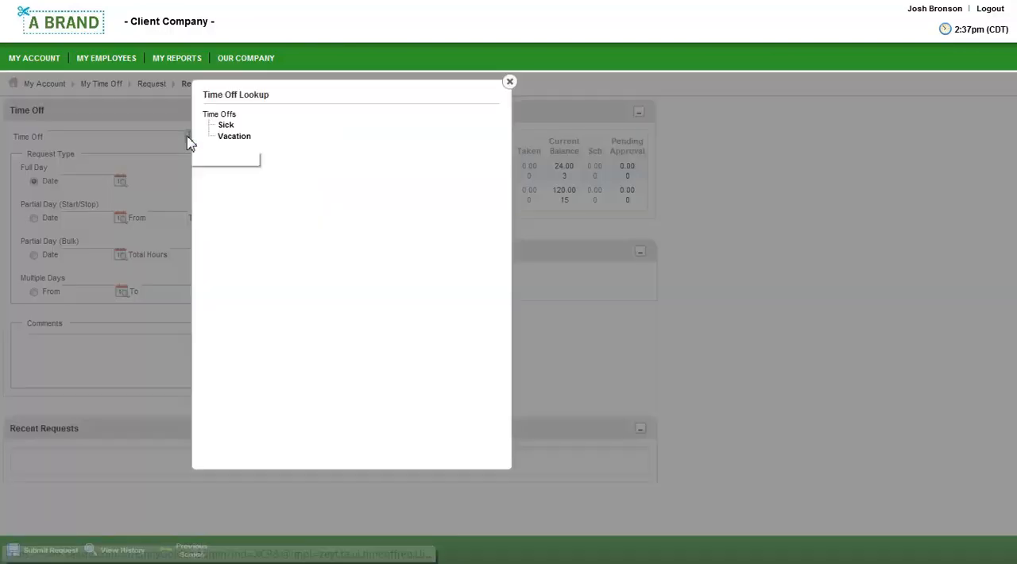
left_click(234, 145)
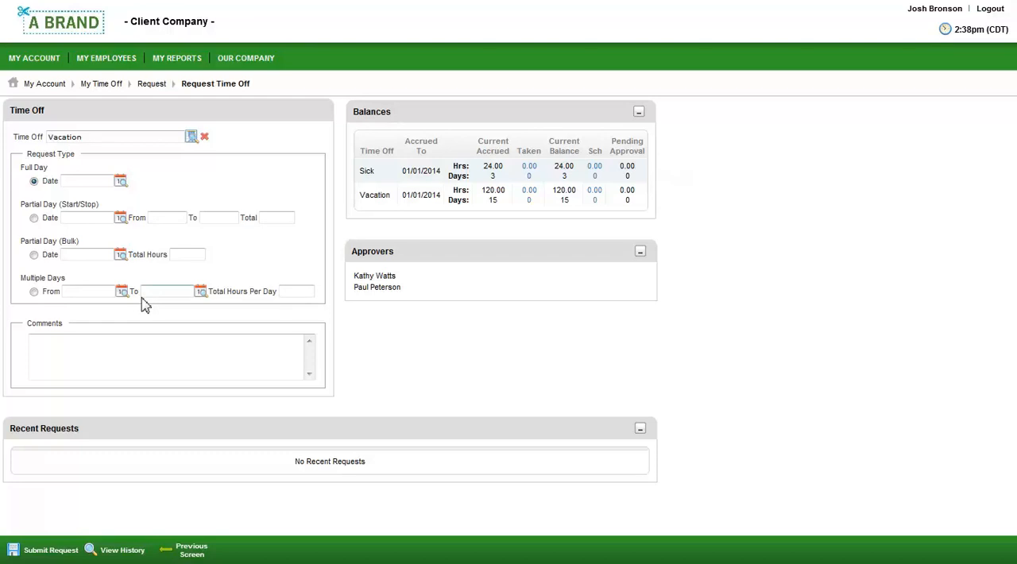
left_click(121, 184)
left_click(233, 169)
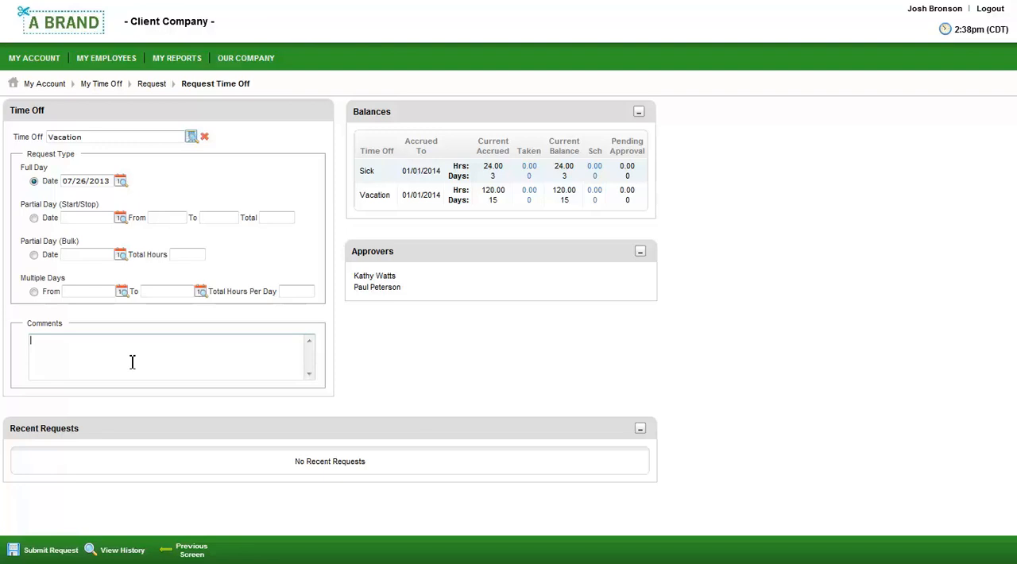
- Add the comment "Taking the kids to the zoo" to the vacation request and submit it
type("Taking the kids to the zoo")
left_click(48, 550)
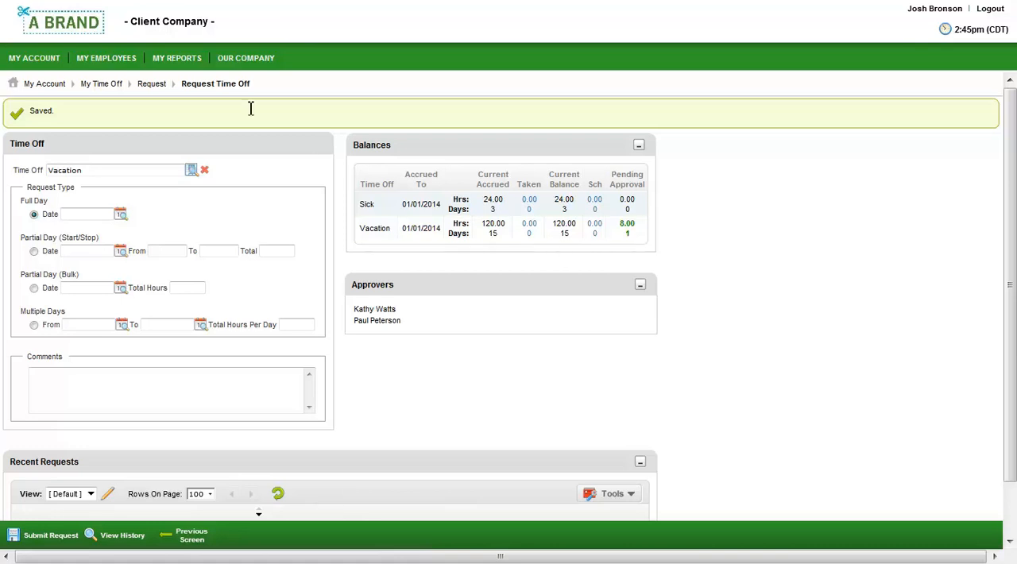
- Return to the dashboard, open the employee's pay statements, and check the available calendar ranges for the pay dates
left_click(74, 32)
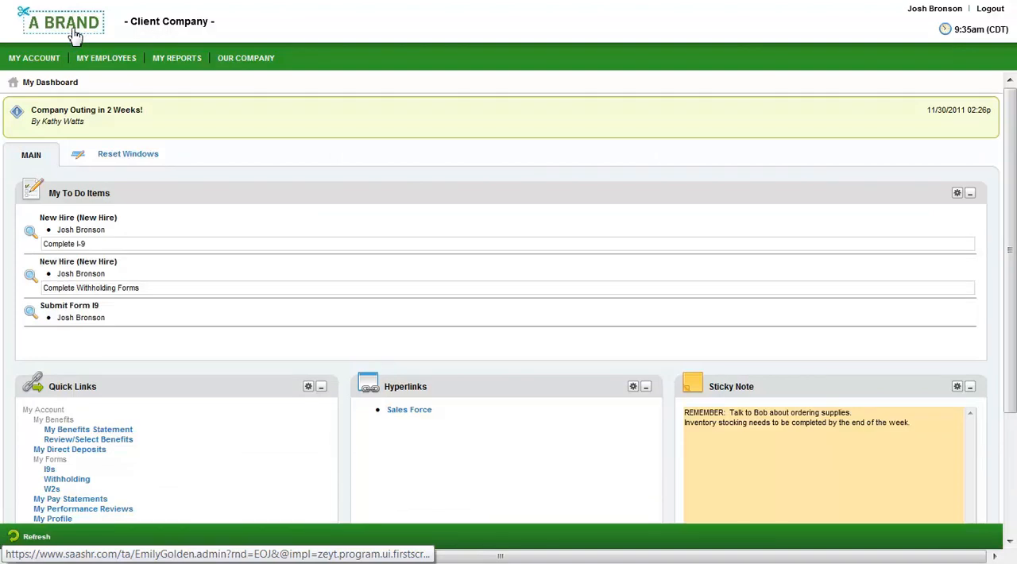
left_click(74, 501)
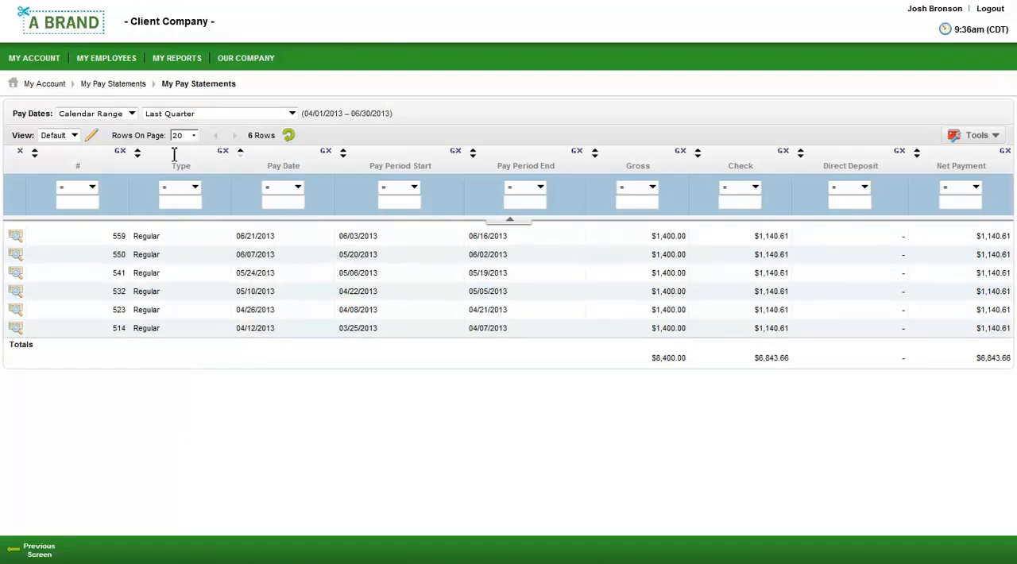
left_click(191, 118)
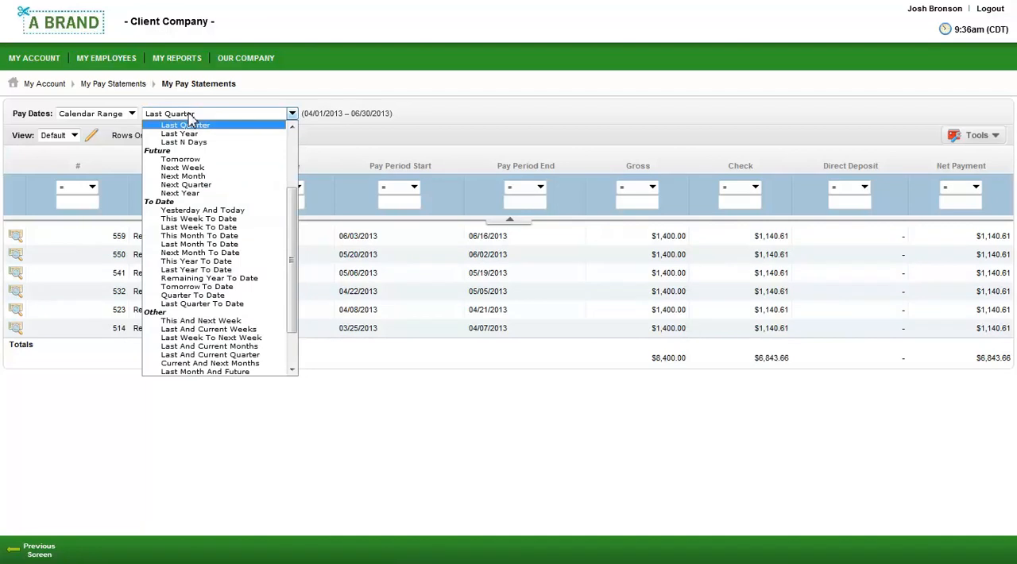
left_click(314, 135)
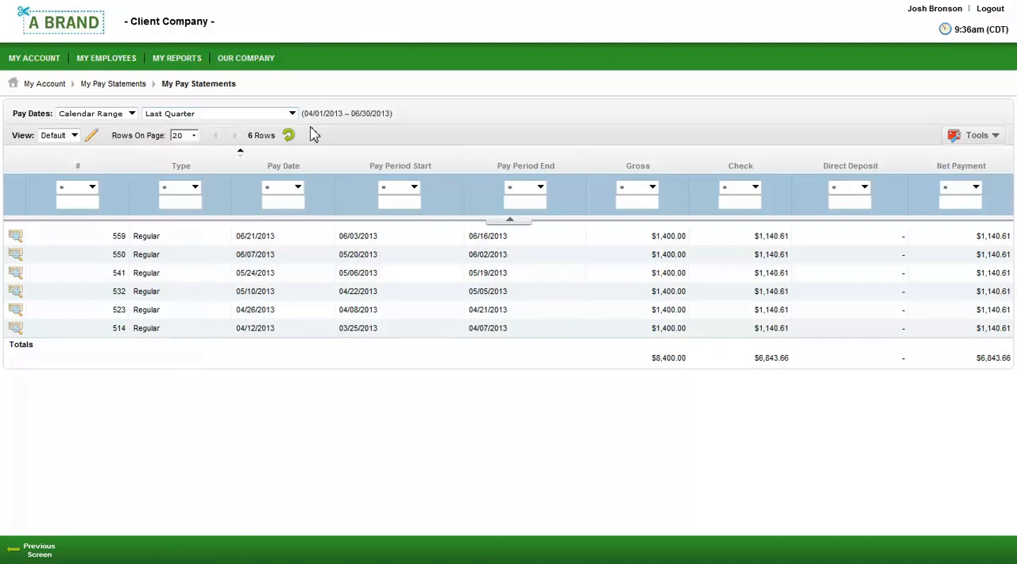
- Preview the regular pay statement dated 06/21/2013 and review its earnings, taxes, company-paid benefits, timesheet and accruals
left_click(18, 239)
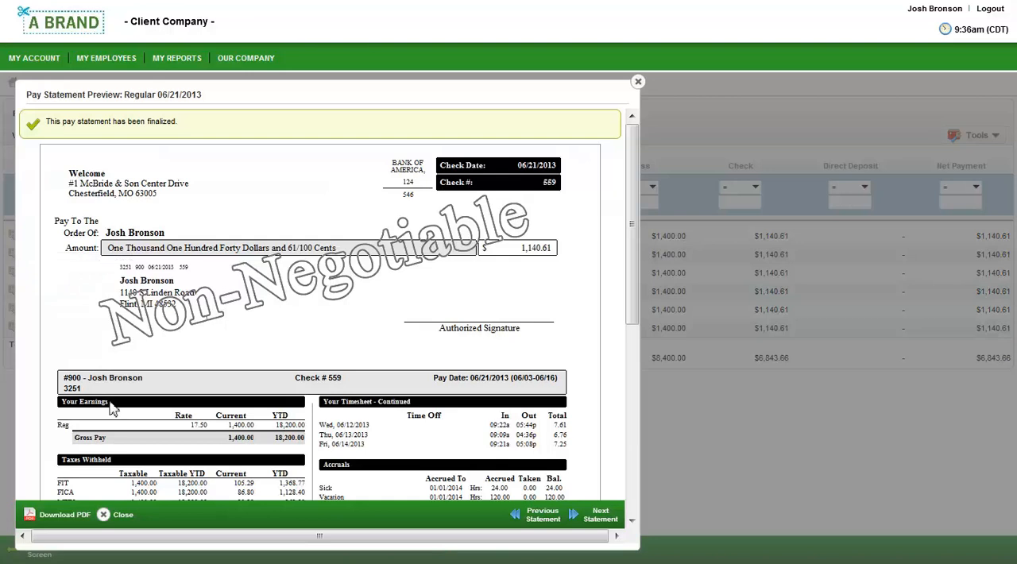
scroll(127, 472, "down", 10)
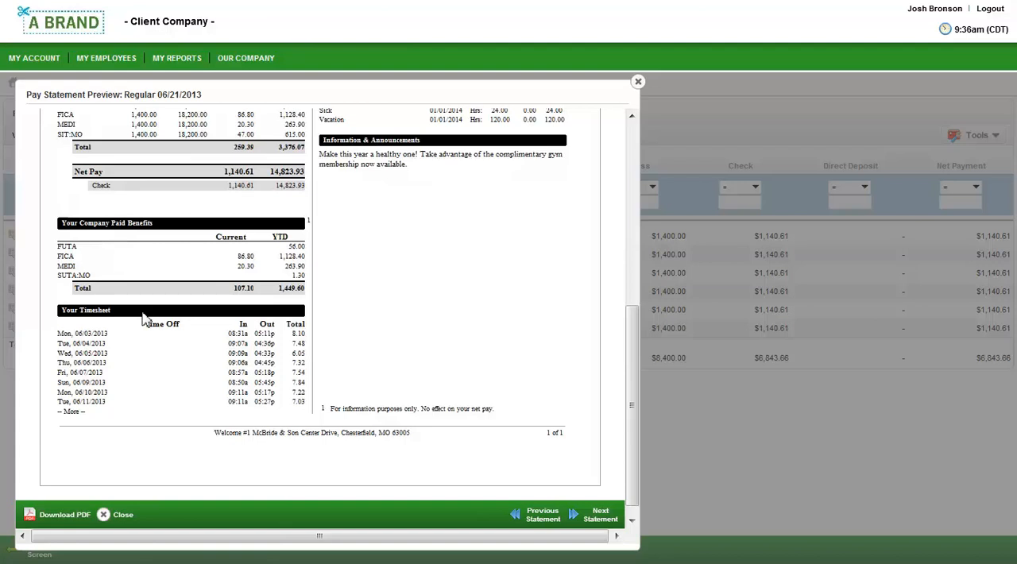
scroll(143, 318, "up", 3)
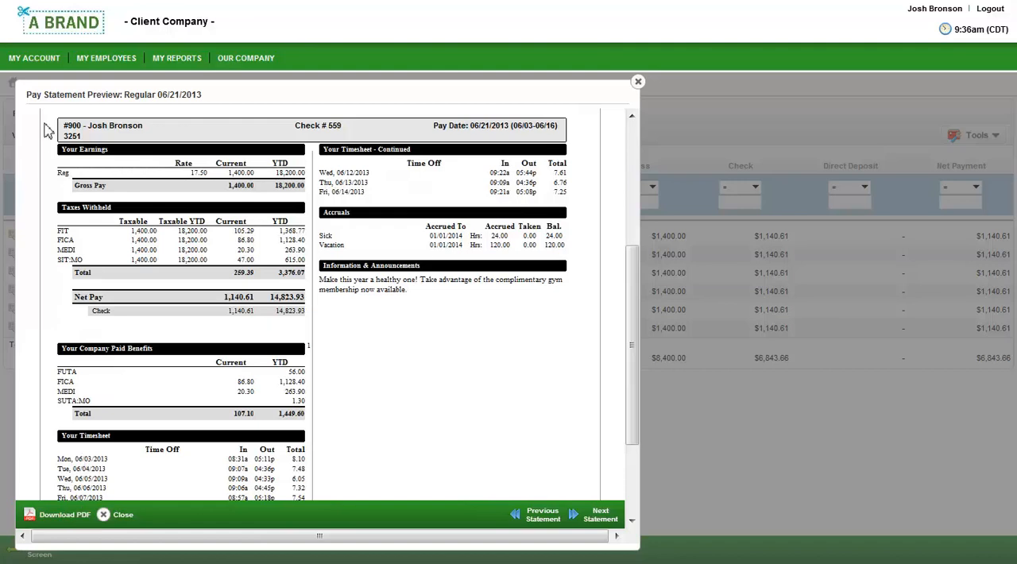
- Go back to the dashboard, open the employee's W2 list, and preview the 2012 form
left_click(52, 33)
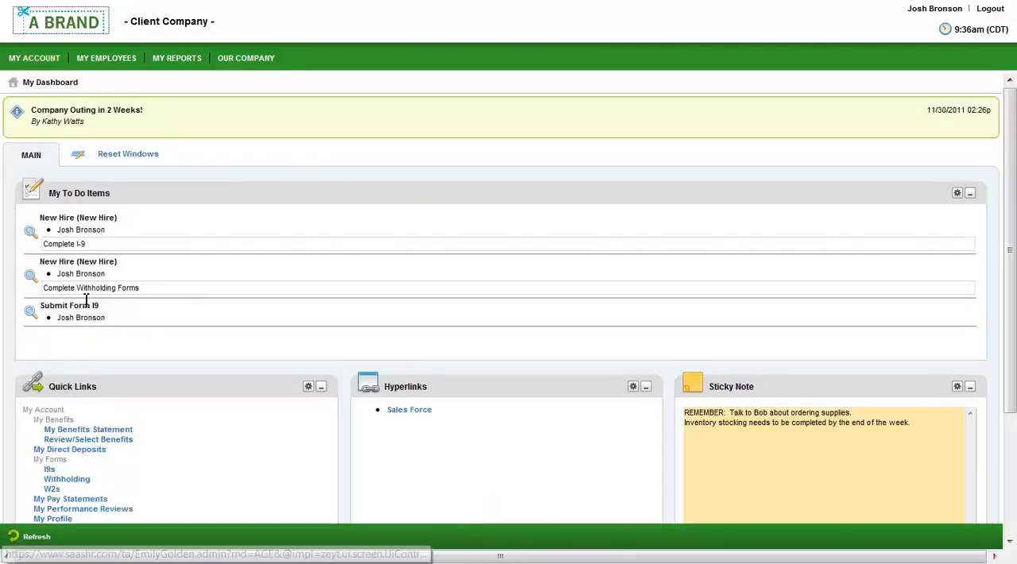
left_click(52, 489)
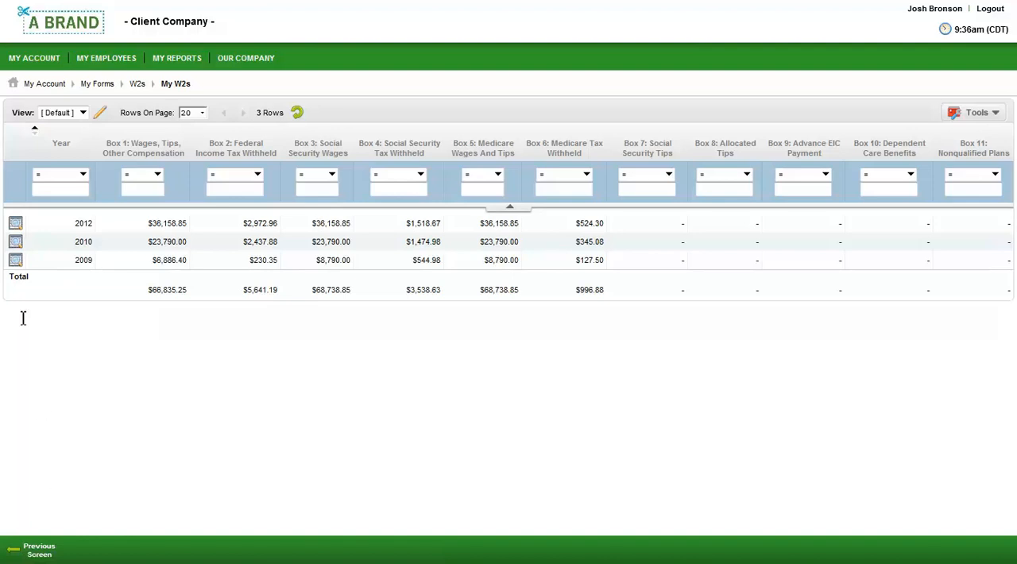
left_click(13, 226)
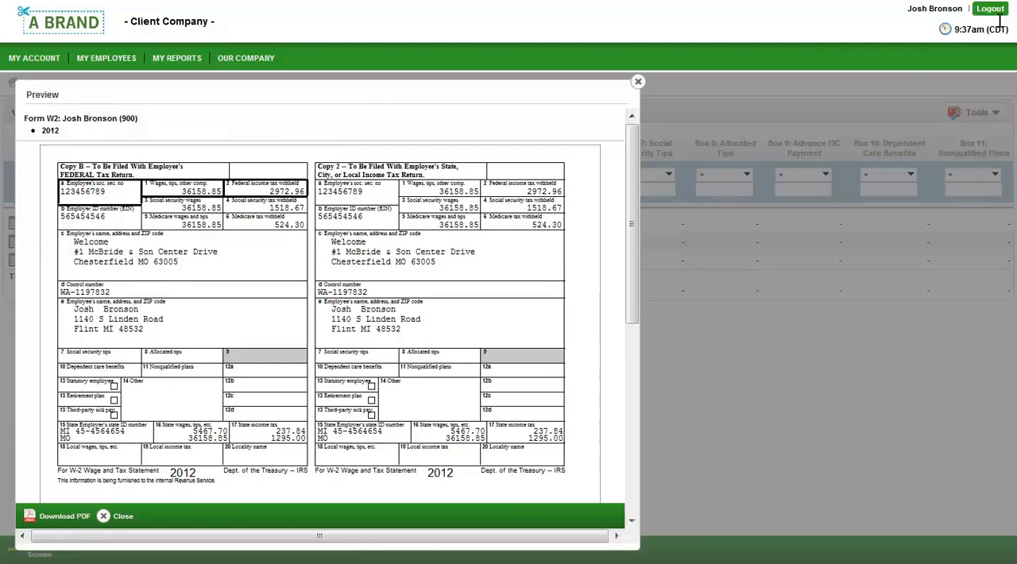
- Log out of the employee account and log in with the Manager demo account
left_click(992, 9)
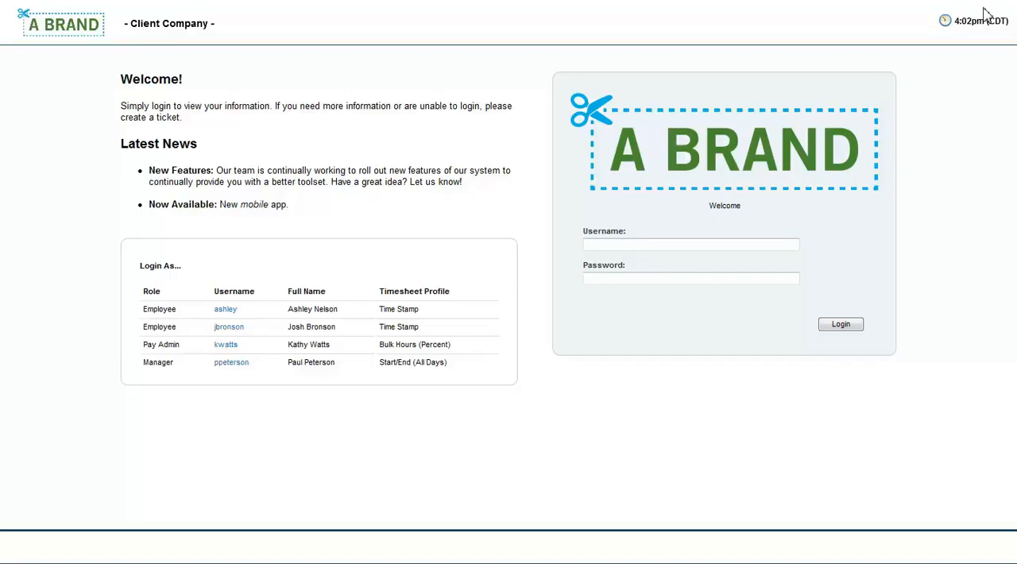
left_click(231, 364)
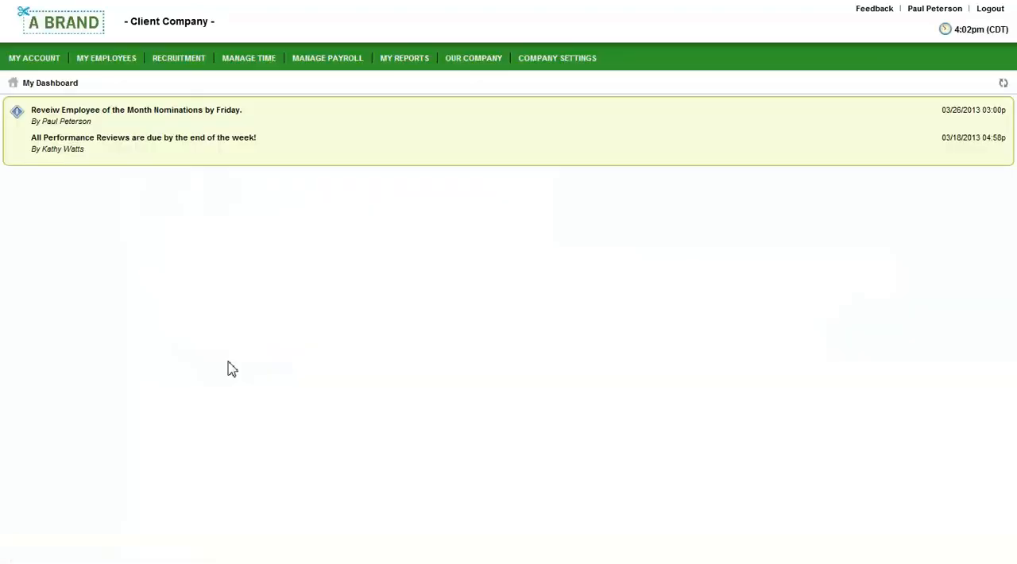
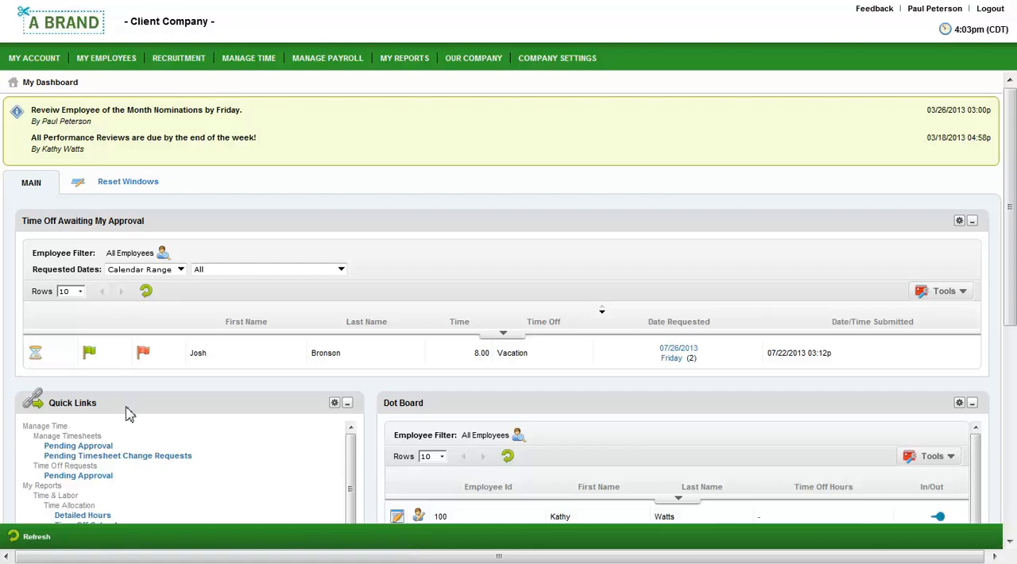
- Look over the manager dashboard, and check the pending vacation request's time off counts and the people scheduled off on 07/26/2013
scroll(375, 417, "down", 3)
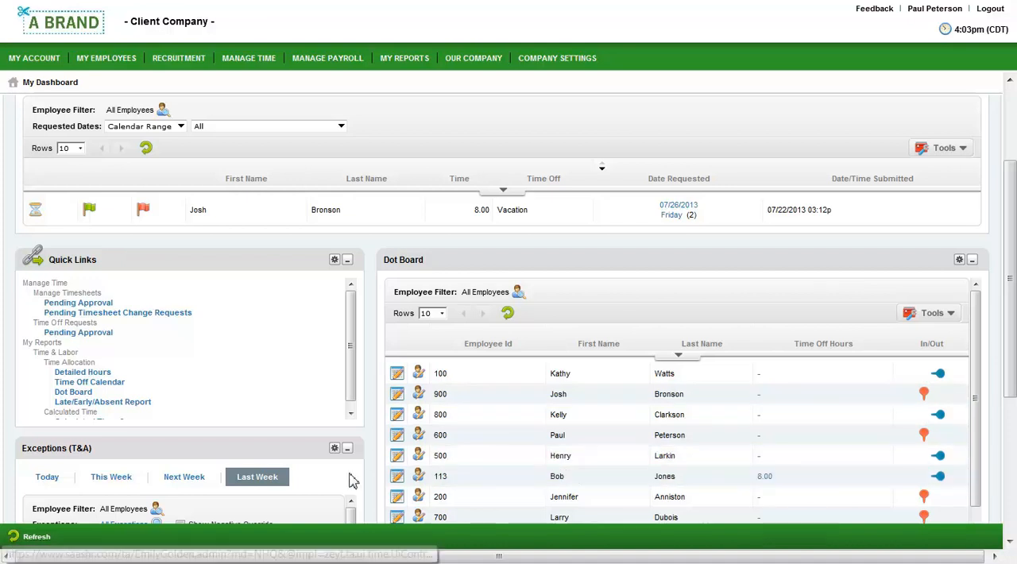
scroll(367, 480, "down", 4)
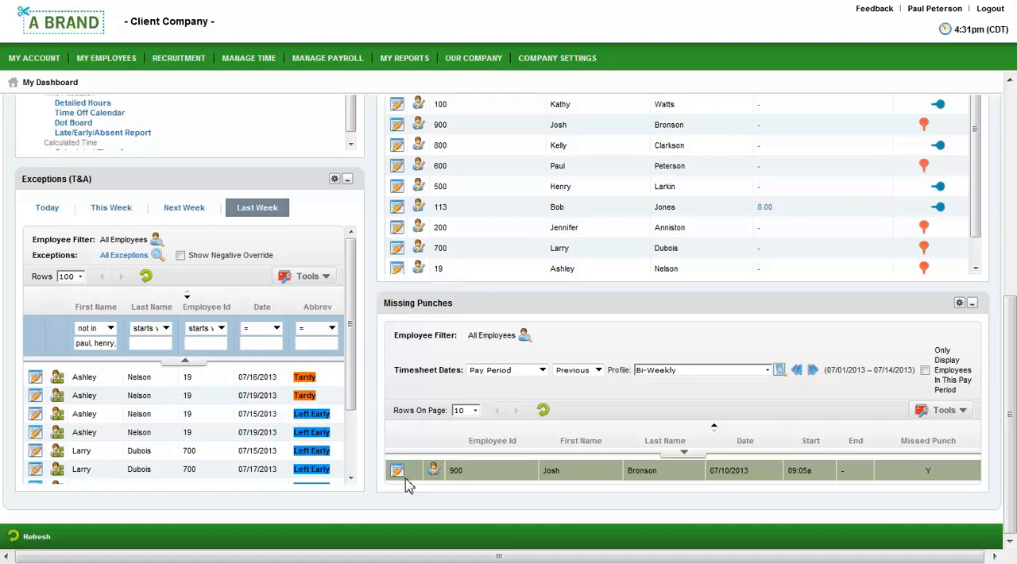
scroll(408, 485, "up", 5)
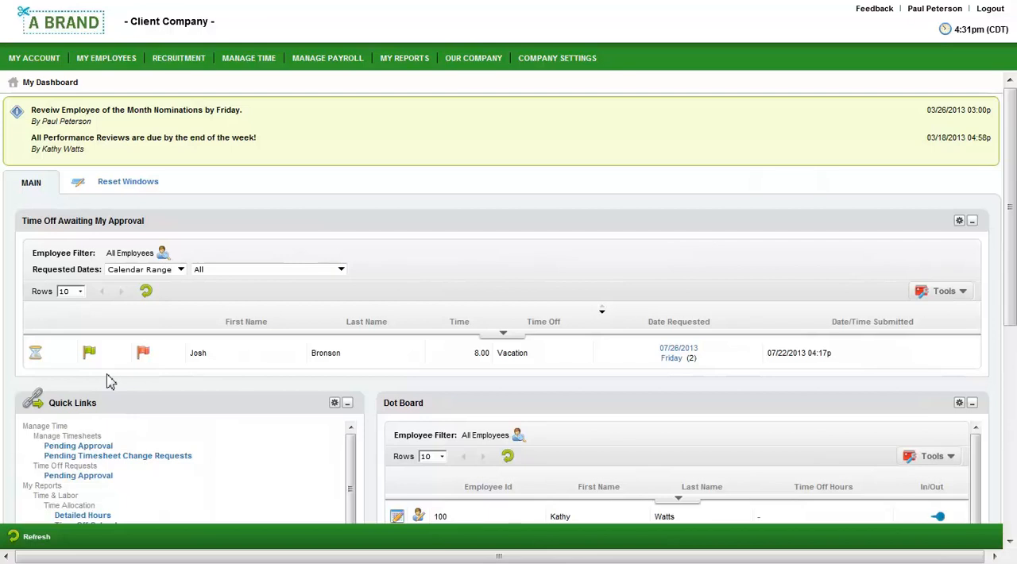
left_click(37, 358)
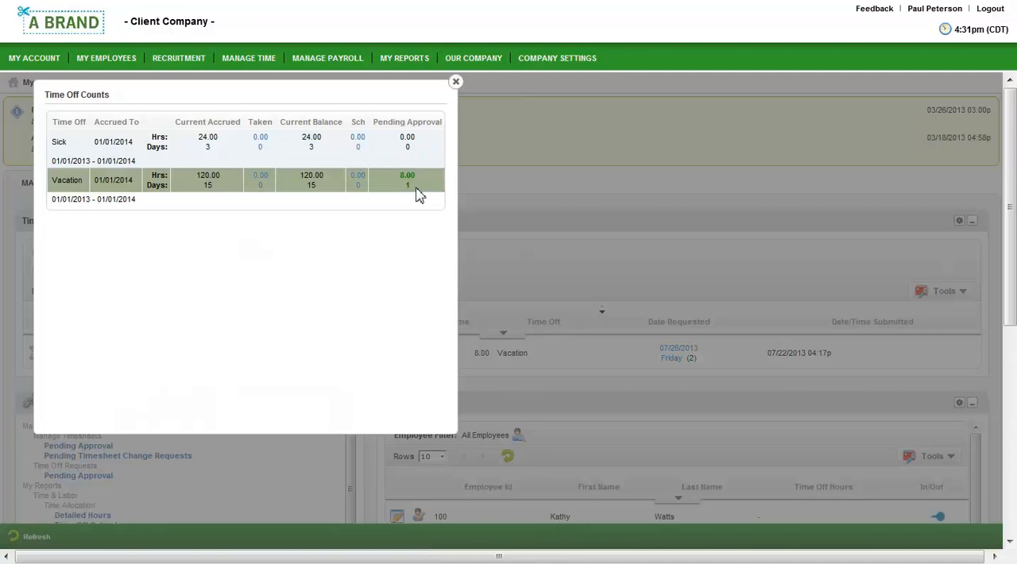
left_click(455, 83)
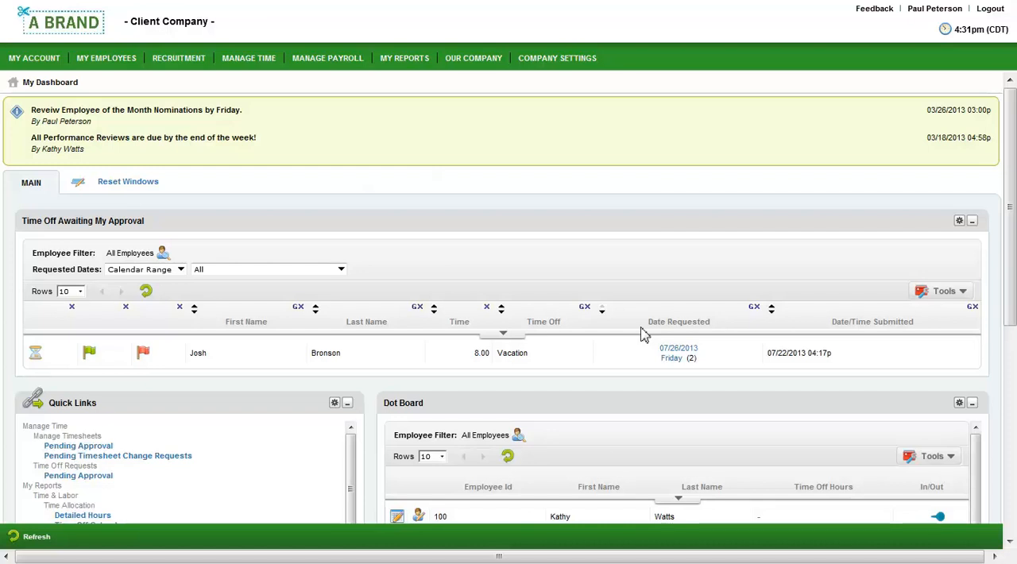
left_click(679, 357)
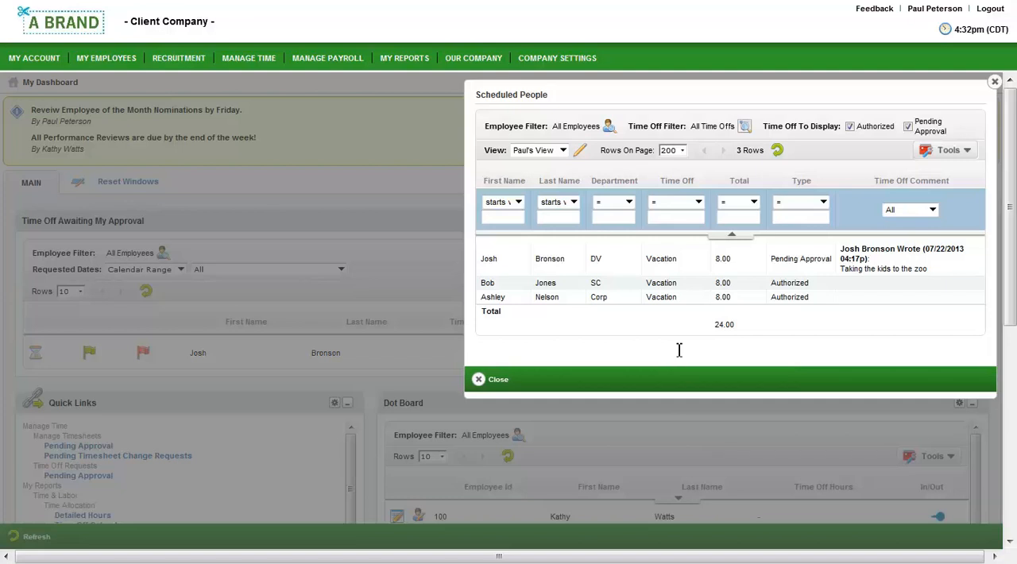
left_click(496, 380)
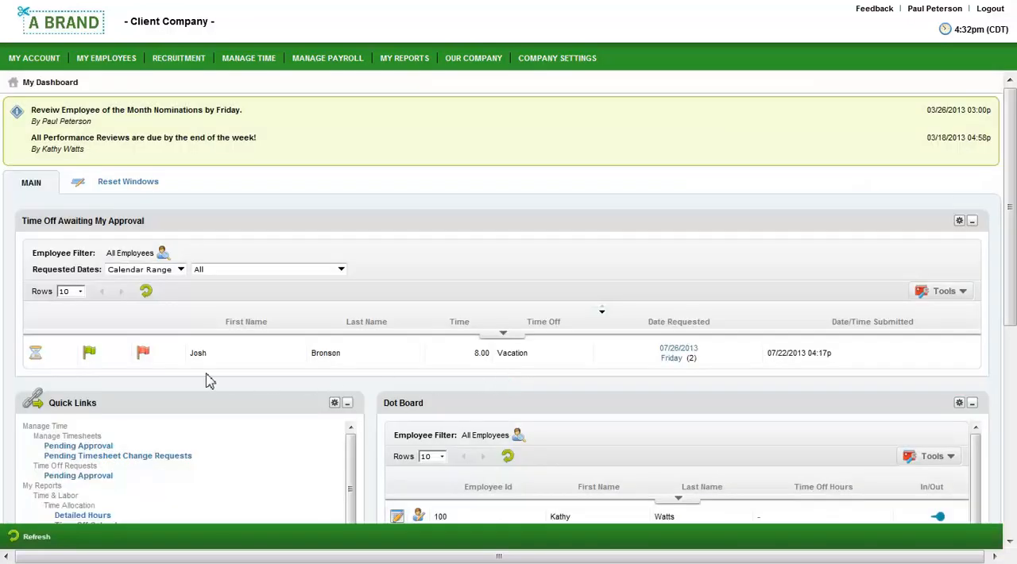
- Approve the pending vacation request with the comment "have fun"
left_click(90, 355)
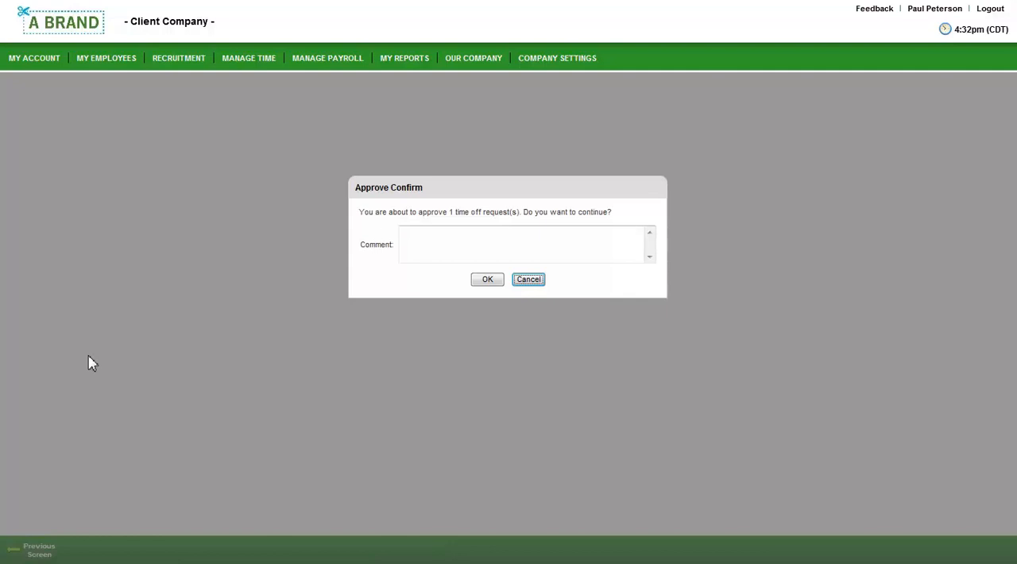
left_click(457, 252)
type("have fun")
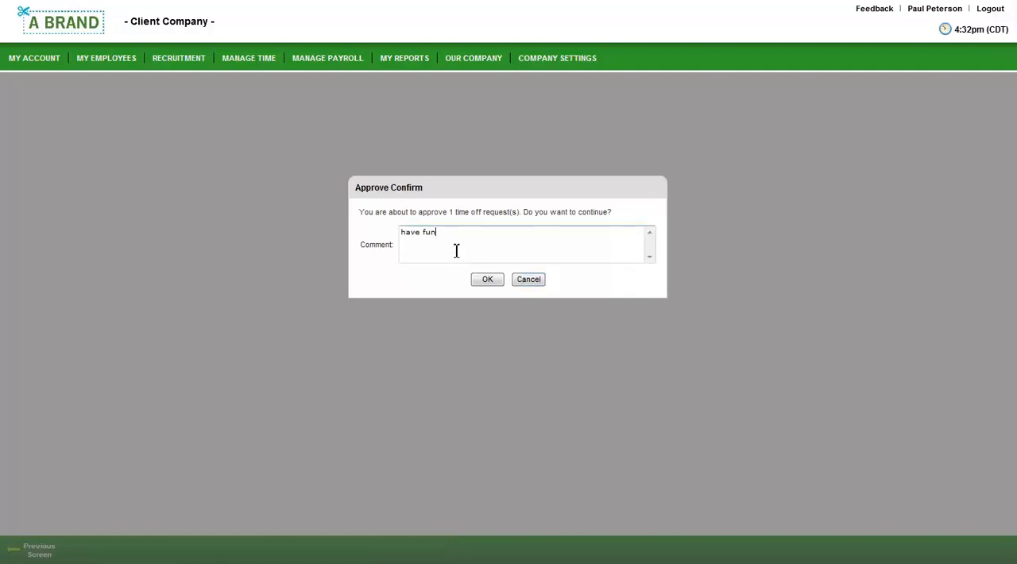
left_click(485, 281)
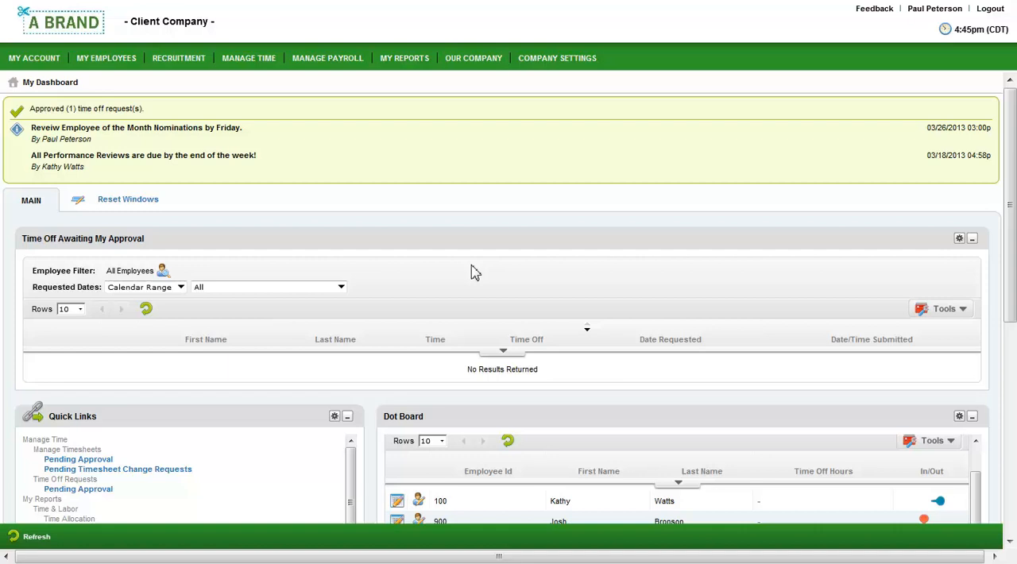
- Open the timesheet for the 07/10/2013 missing punch and read that day's note
scroll(472, 273, "down", 6)
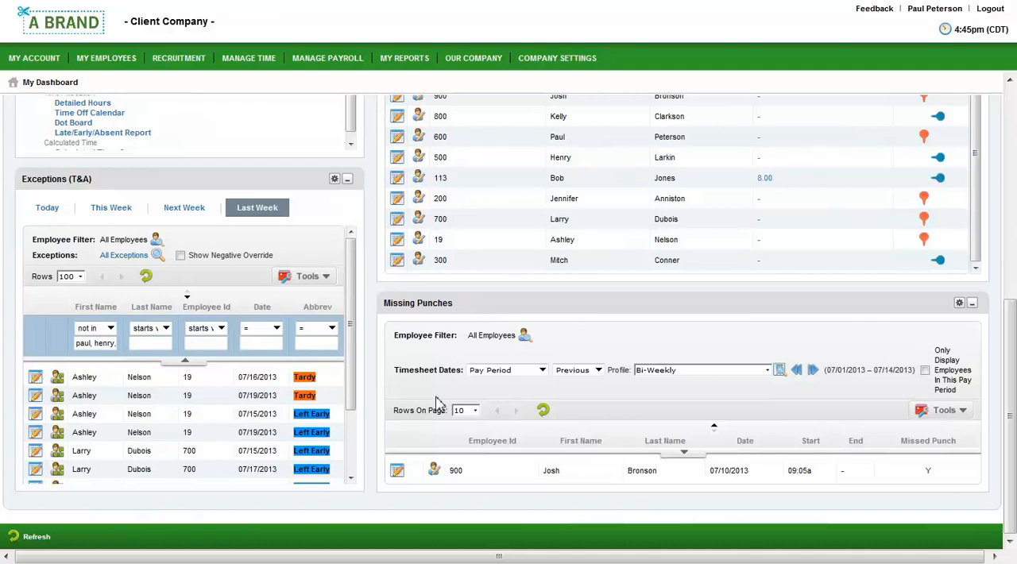
left_click(398, 474)
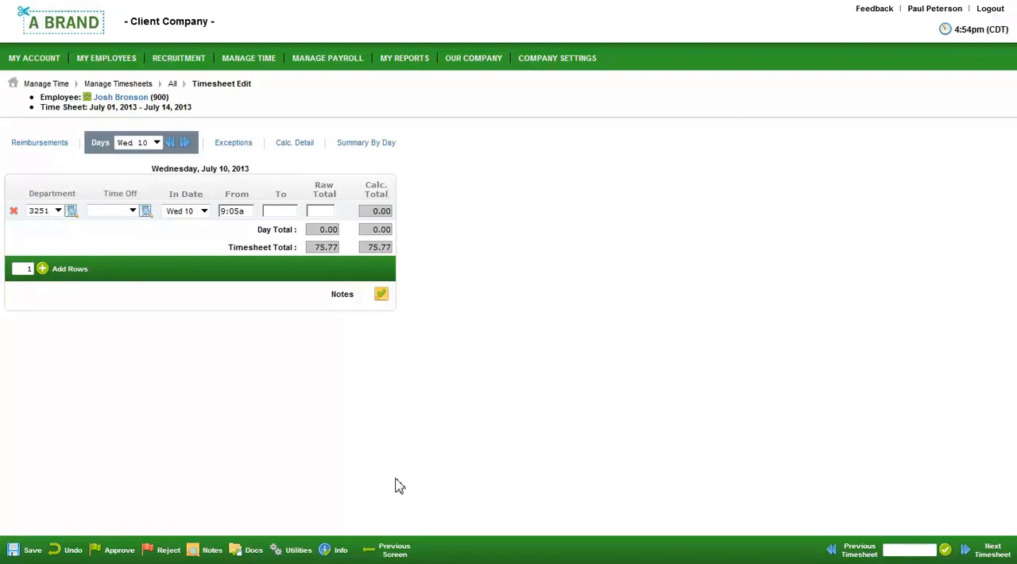
left_click(381, 295)
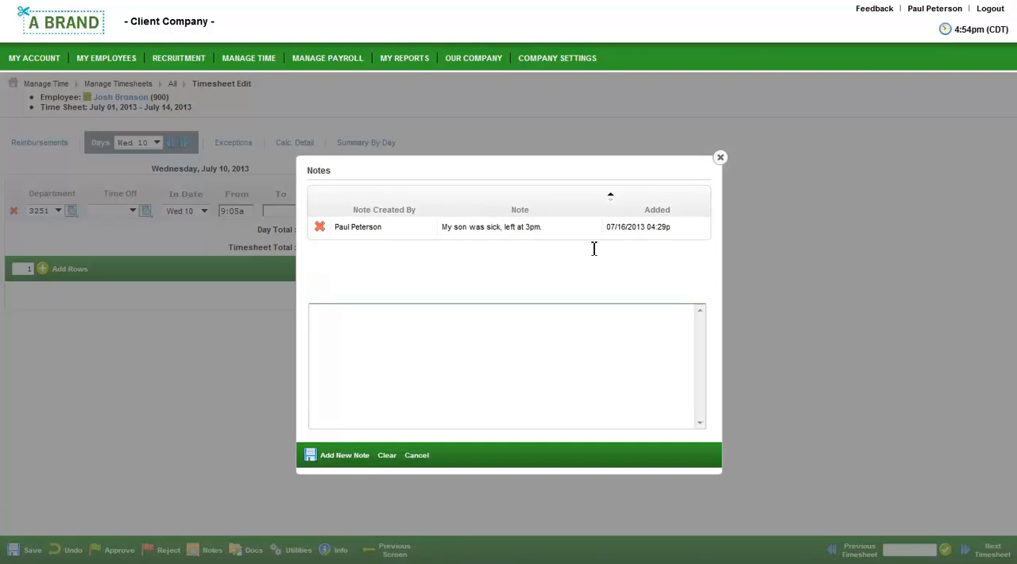
left_click(720, 157)
- Set the missing end time for Wednesday, July 10 to 3p, save the timesheet and return to the dashboard
left_click(288, 213)
type("3p")
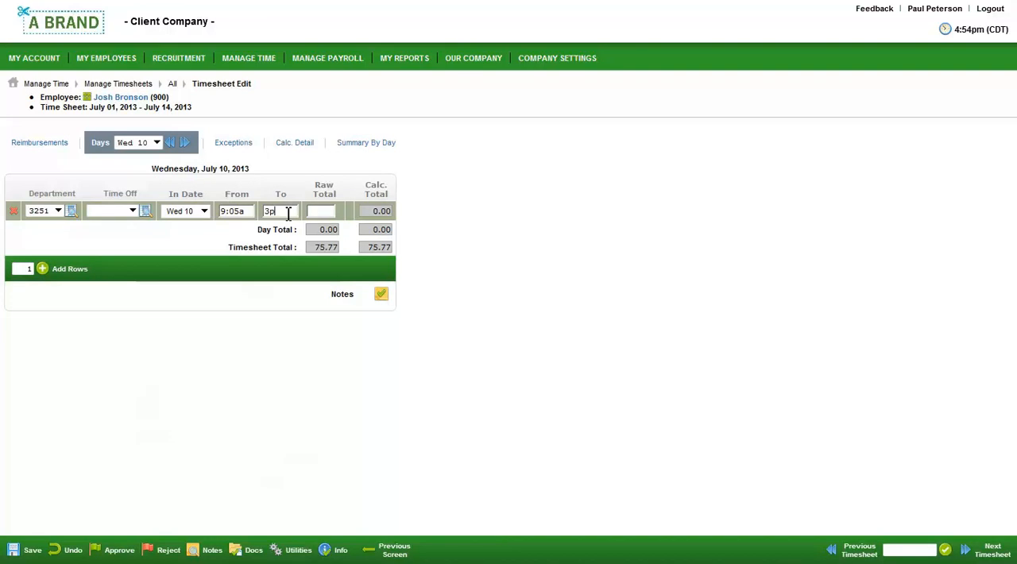
left_click(28, 550)
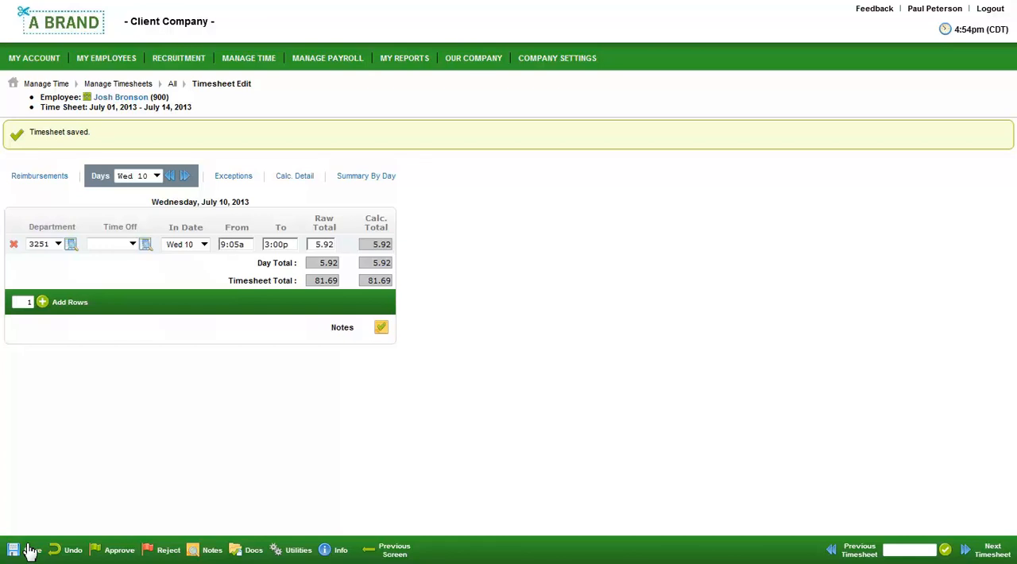
left_click(395, 551)
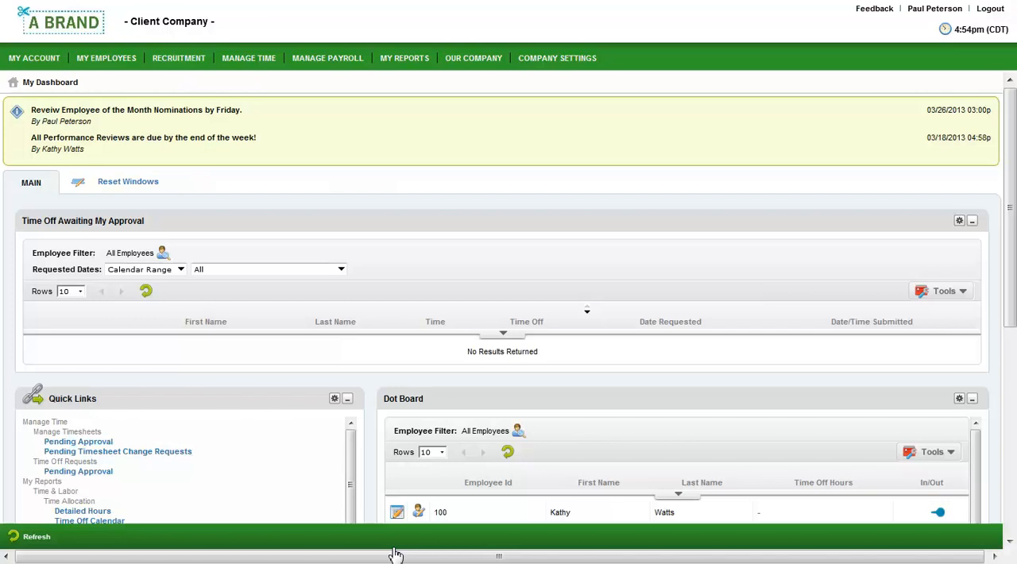
- Open the timesheets pending approval and approve all of them without a comment
left_click(92, 442)
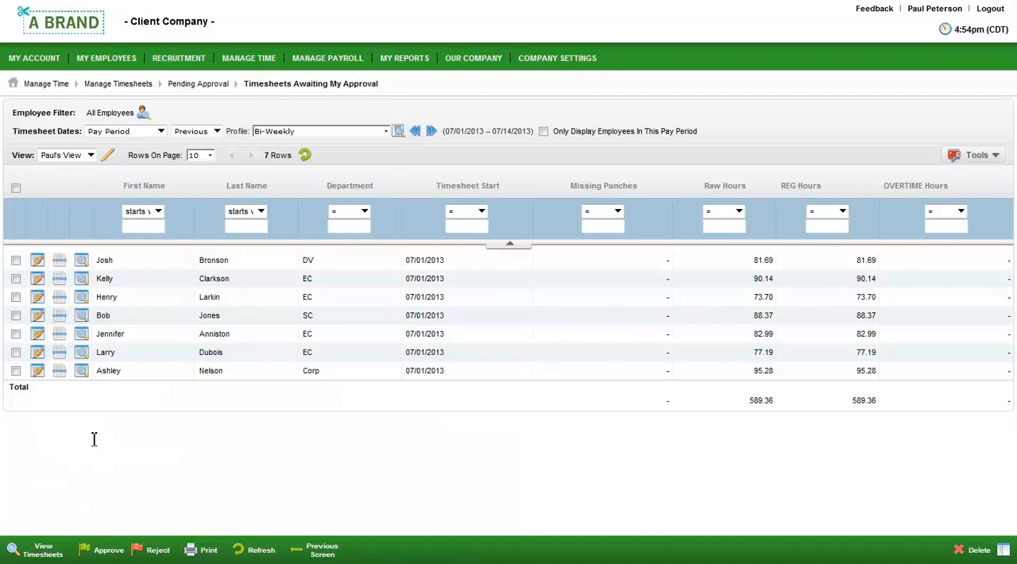
left_click(15, 188)
left_click(109, 551)
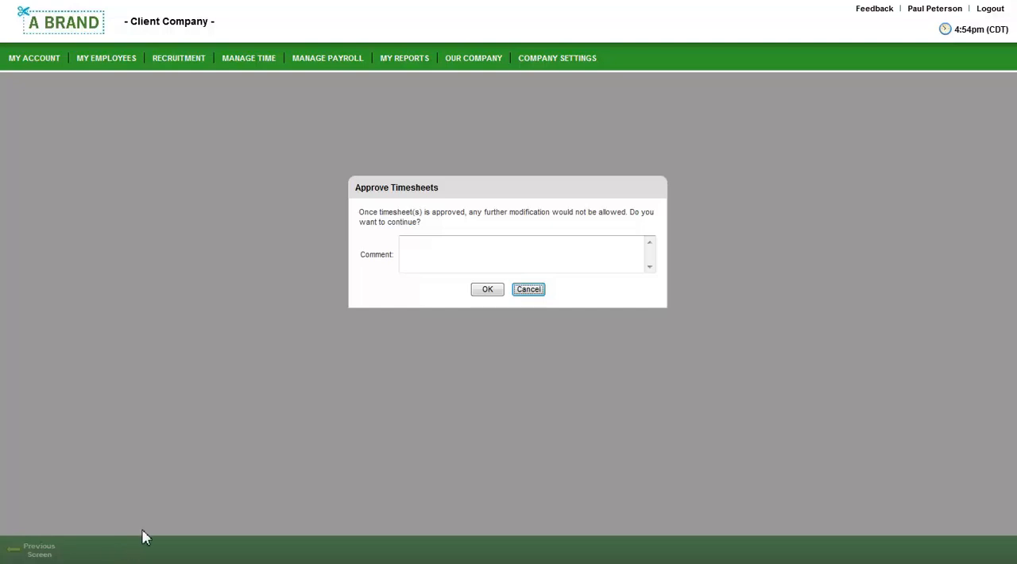
left_click(498, 291)
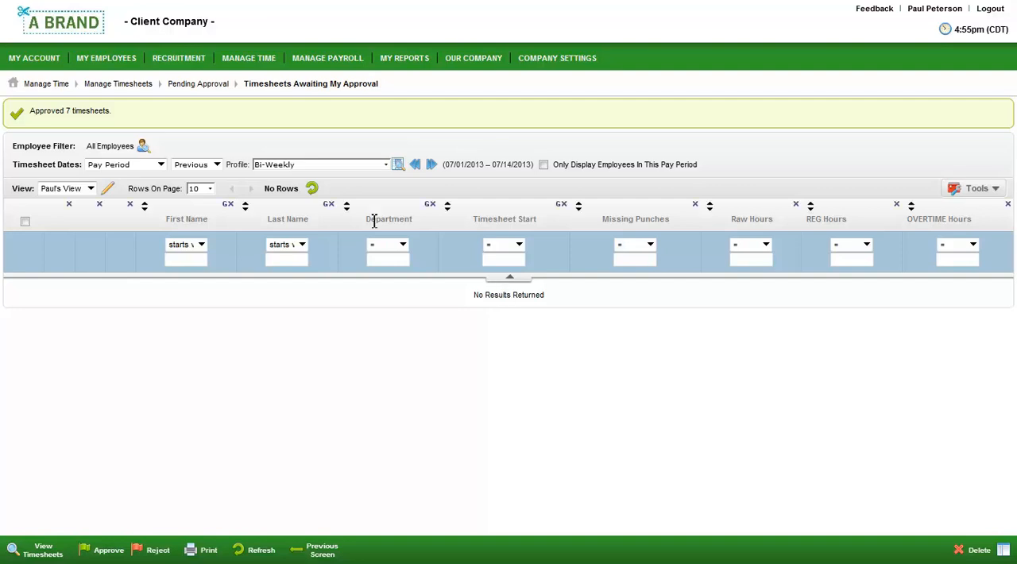
- Return to the dashboard, open the Detailed Hours report, and check the available date range types for the timesheet dates
left_click(63, 32)
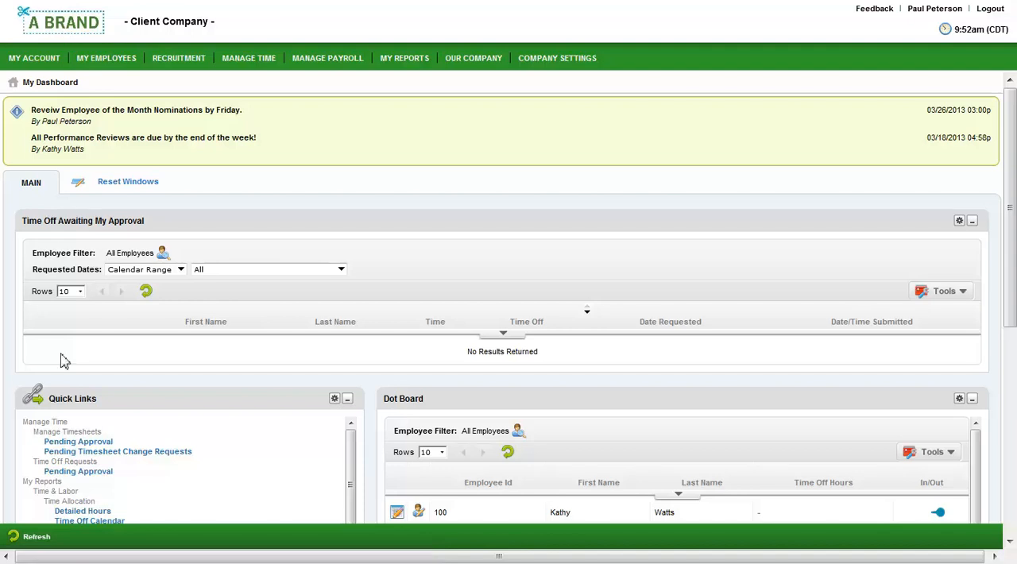
left_click(83, 514)
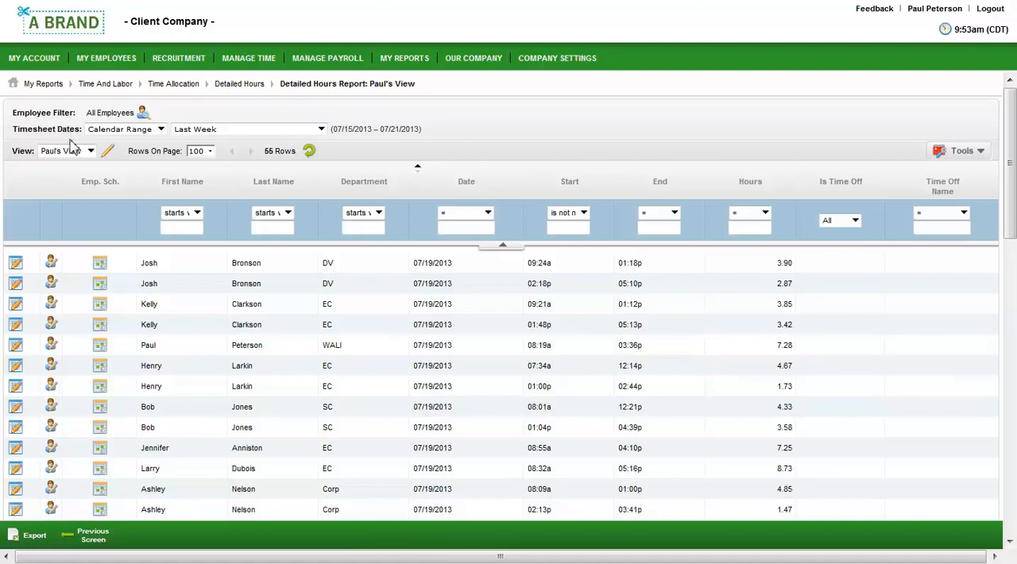
left_click(97, 131)
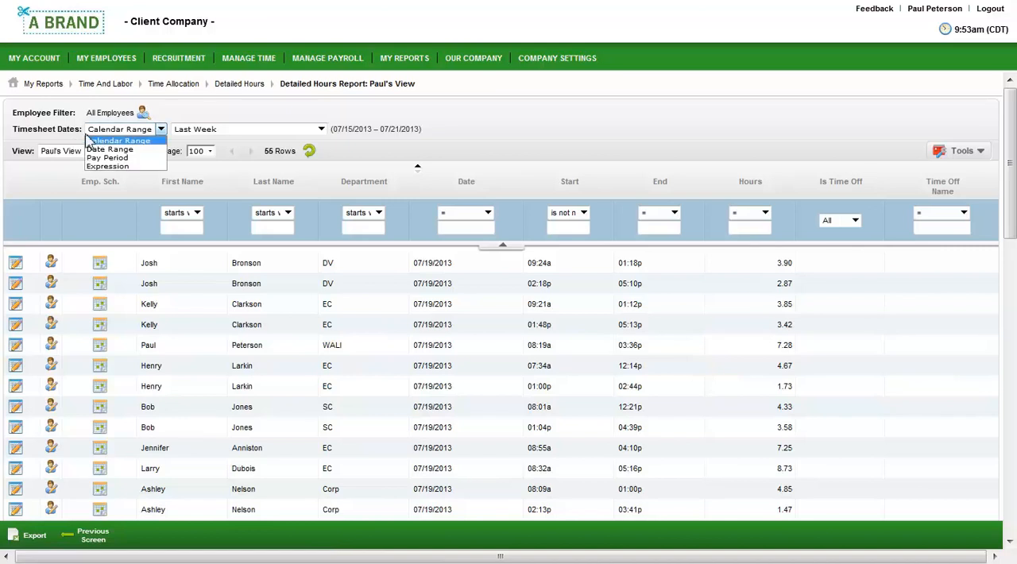
left_click(76, 135)
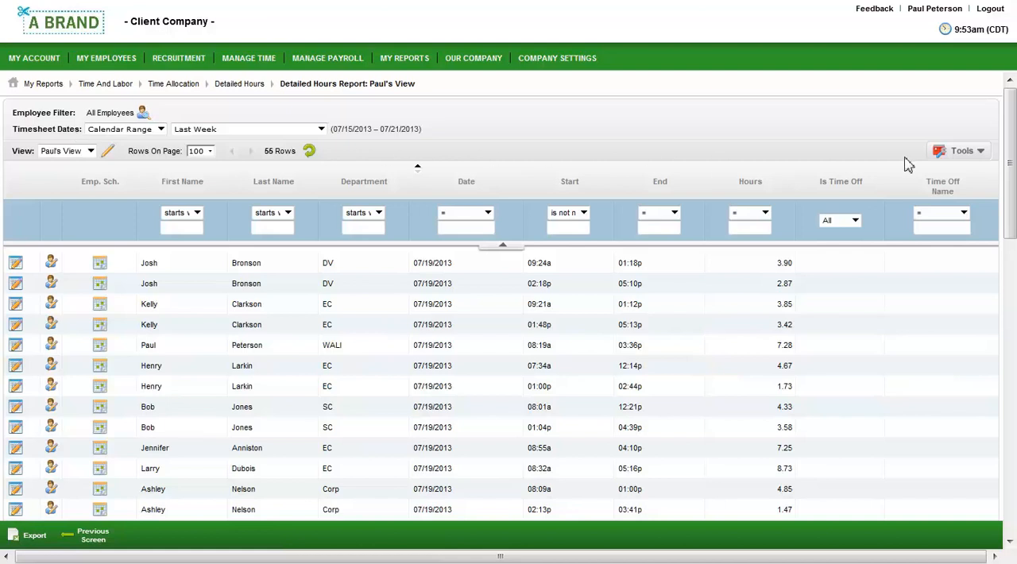
- Add the Employee: Hourly Pay column to the Detailed Hours report, placed directly after the Hours column
left_click(946, 162)
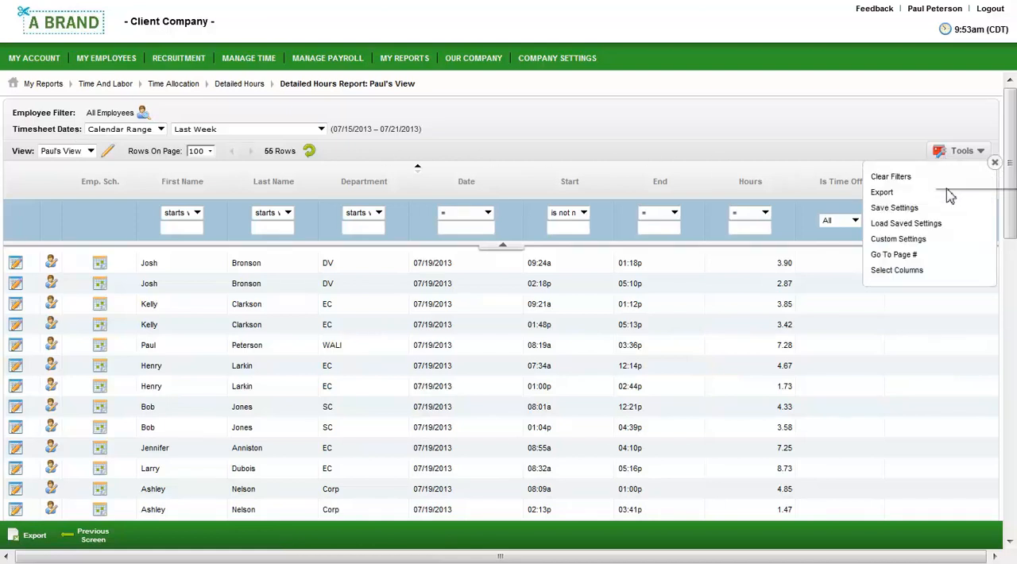
left_click(913, 271)
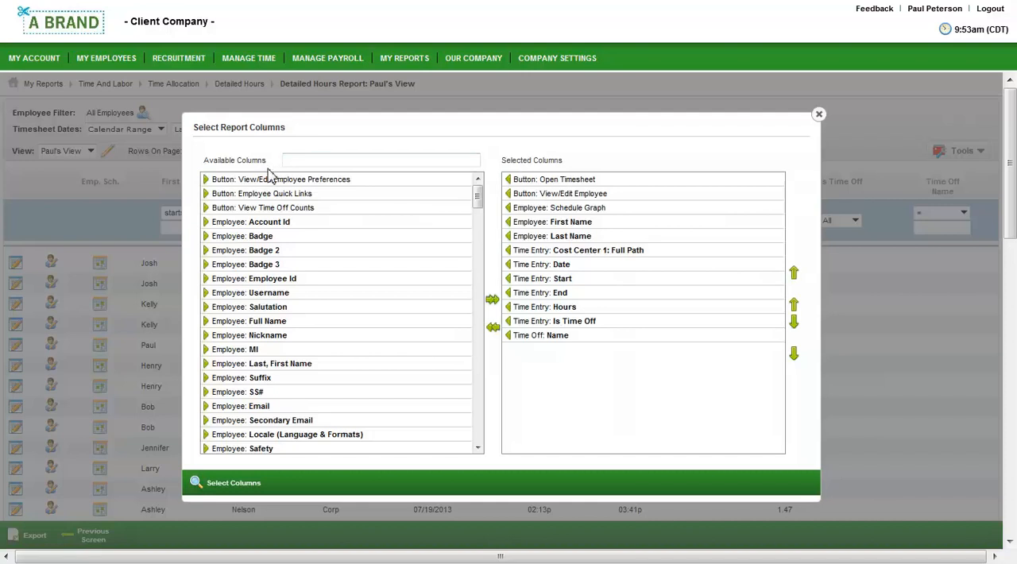
left_click(306, 162)
type("ho")
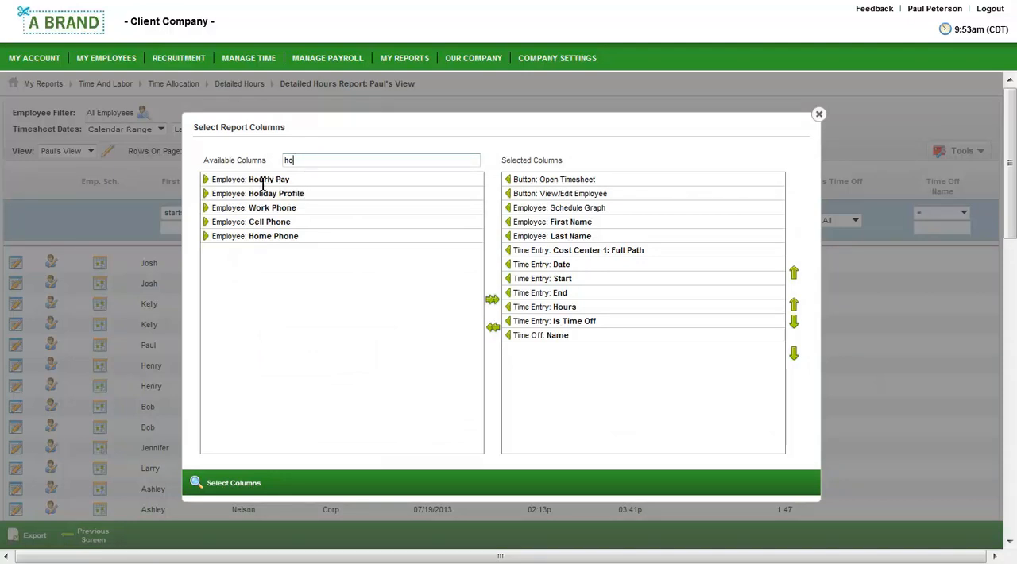
left_click(206, 180)
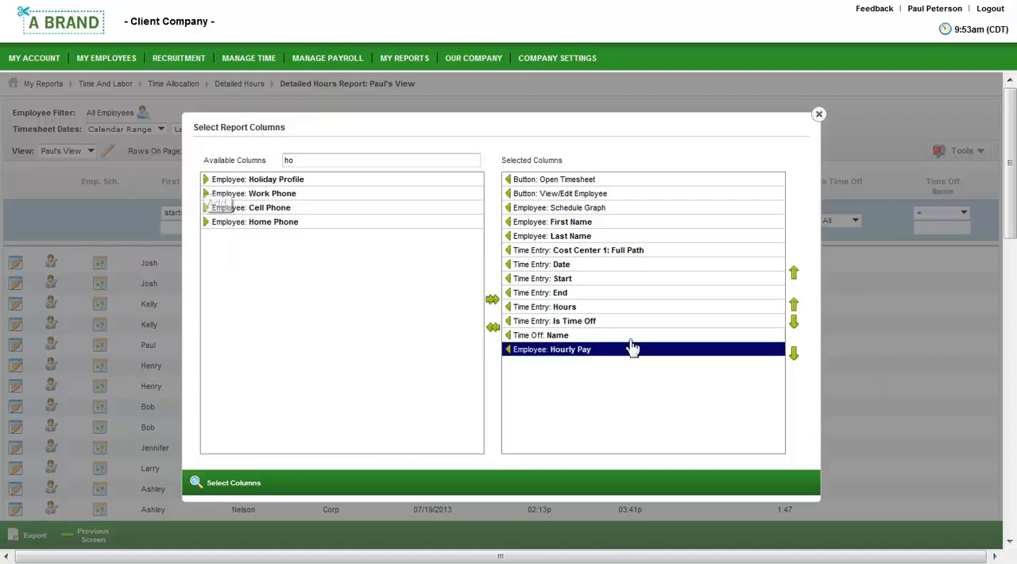
left_click(794, 305)
left_click(794, 305)
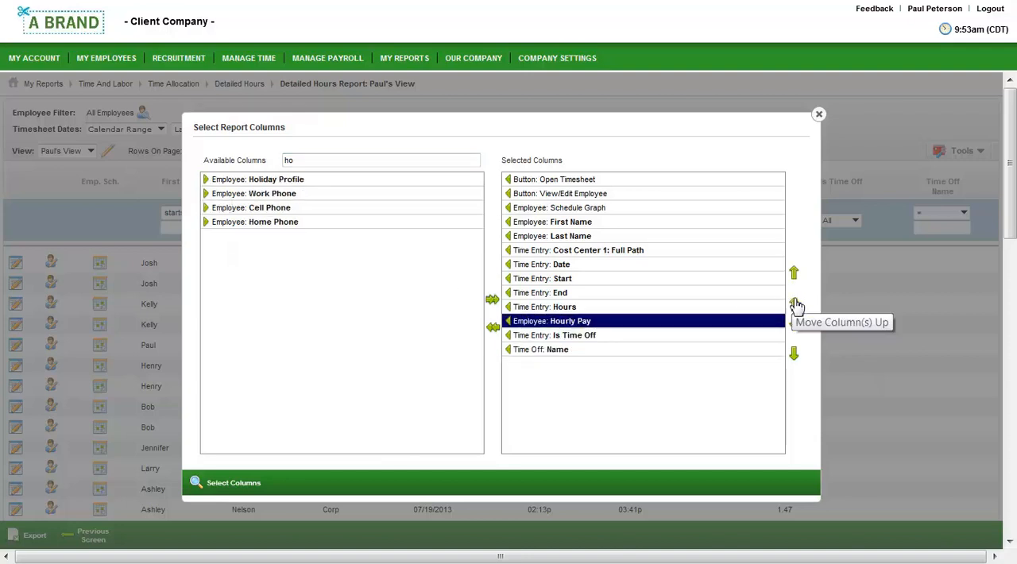
left_click(238, 483)
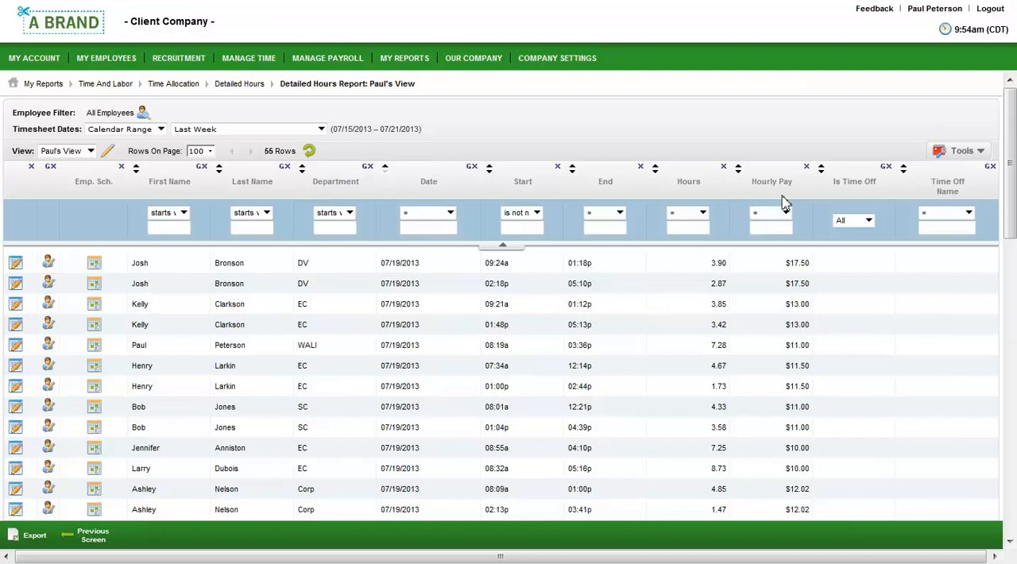
- Group the report by Department and save the settings to the existing view, keeping it default and set to run immediately
left_click(367, 171)
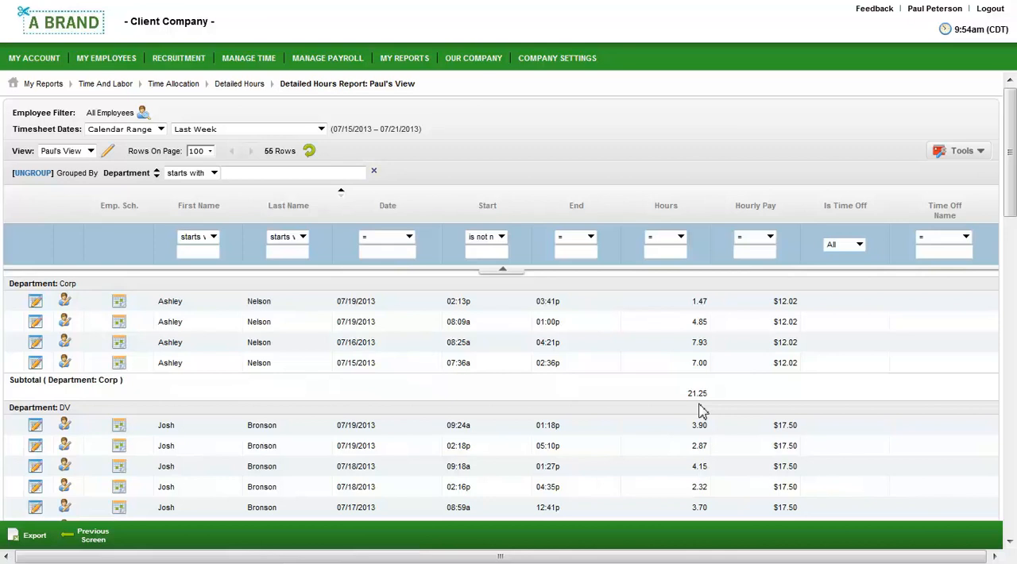
left_click(944, 155)
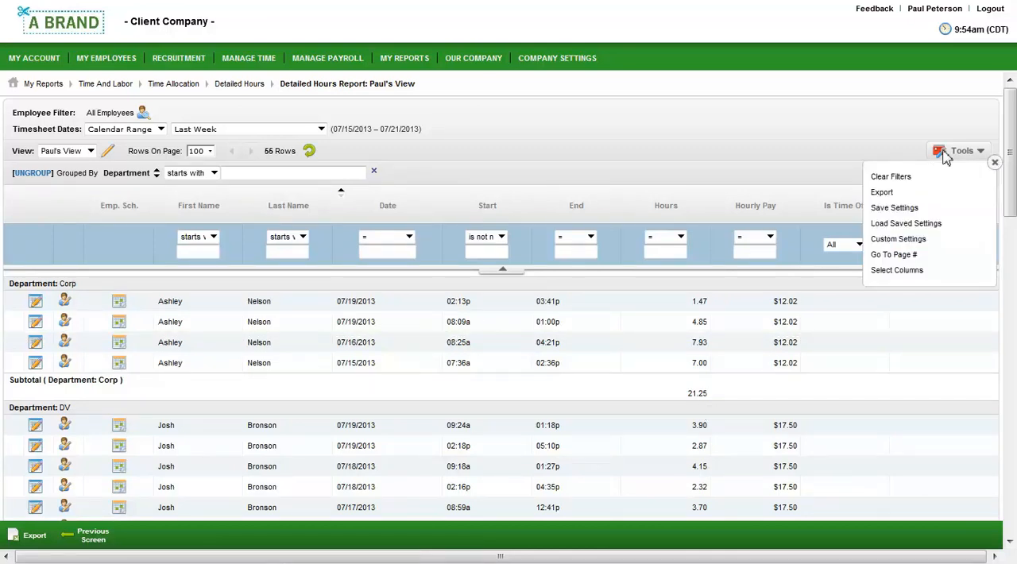
left_click(924, 210)
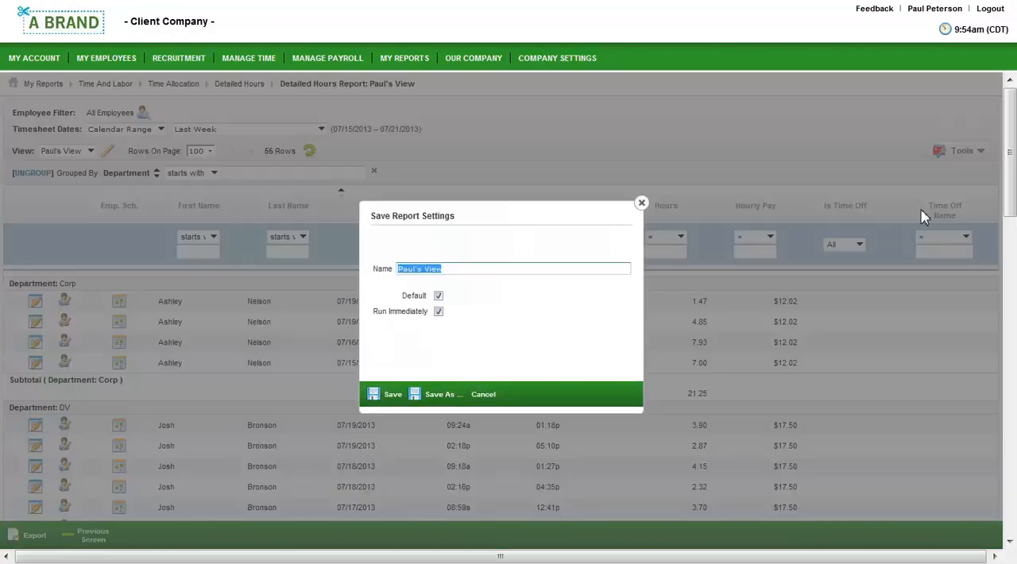
left_click(393, 402)
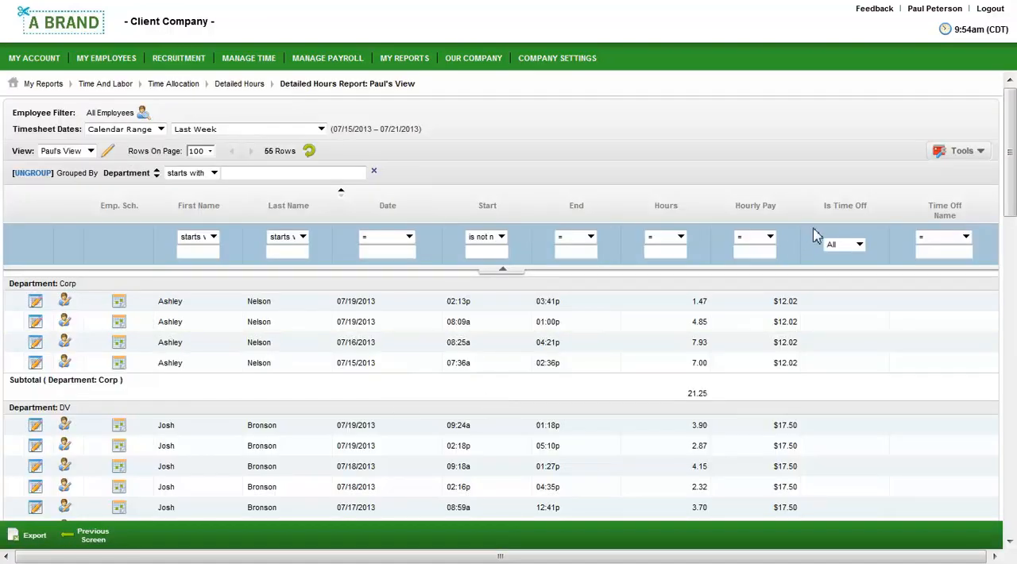
- Check the export formats available for the report and log out of the manager account
left_click(954, 151)
left_click(880, 192)
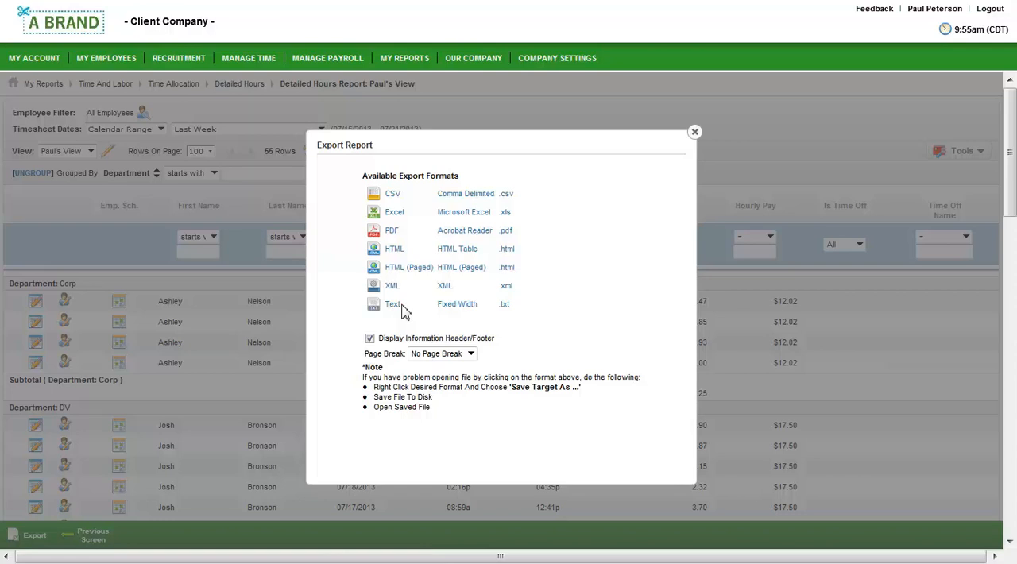
left_click(989, 12)
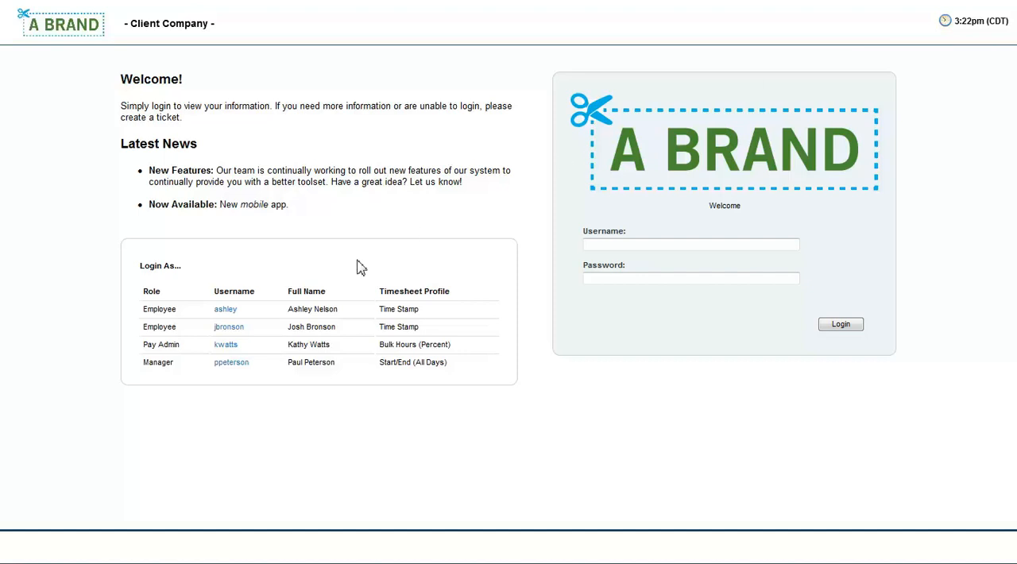
- Log in as the Pay Admin, open the in-progress Ring Master performance review, and examine its score summary and finalization section
left_click(227, 346)
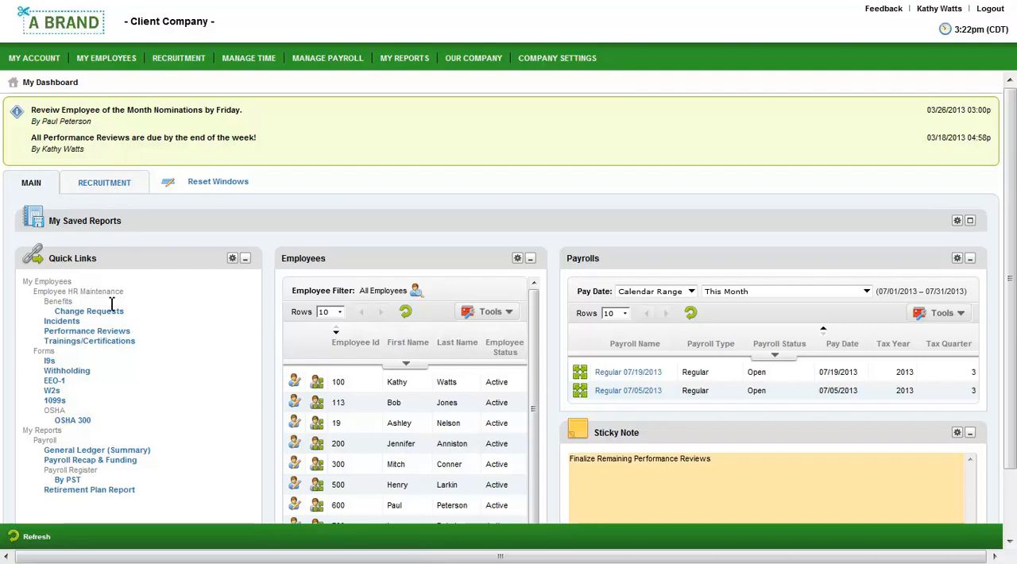
left_click(102, 333)
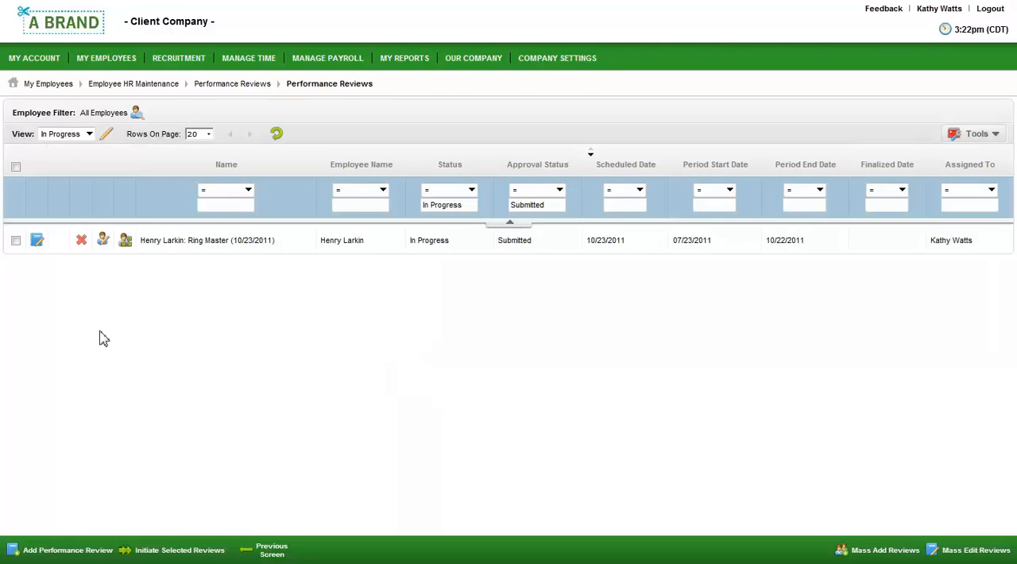
left_click(37, 242)
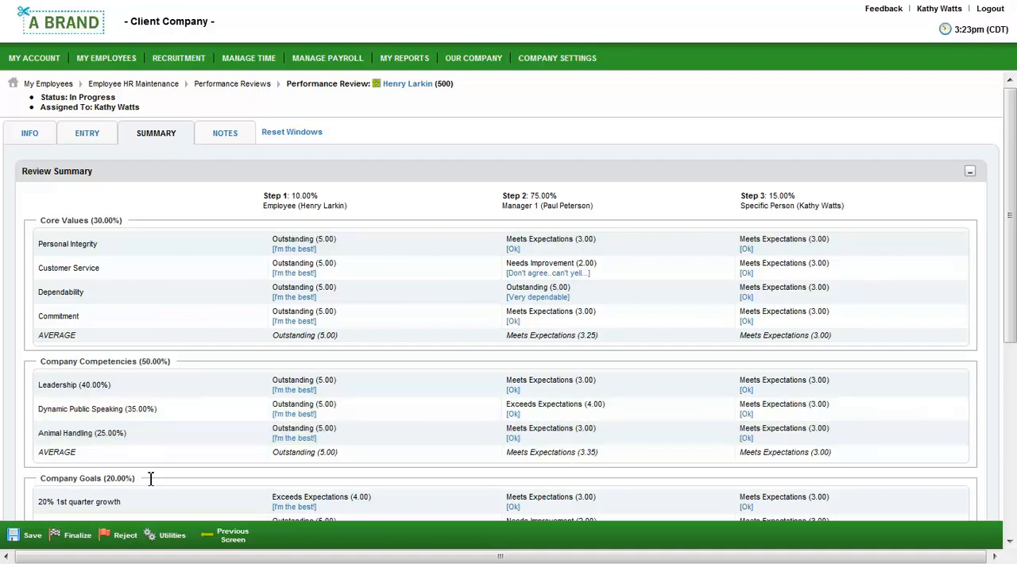
scroll(151, 479, "down", 4)
scroll(116, 319, "down", 1)
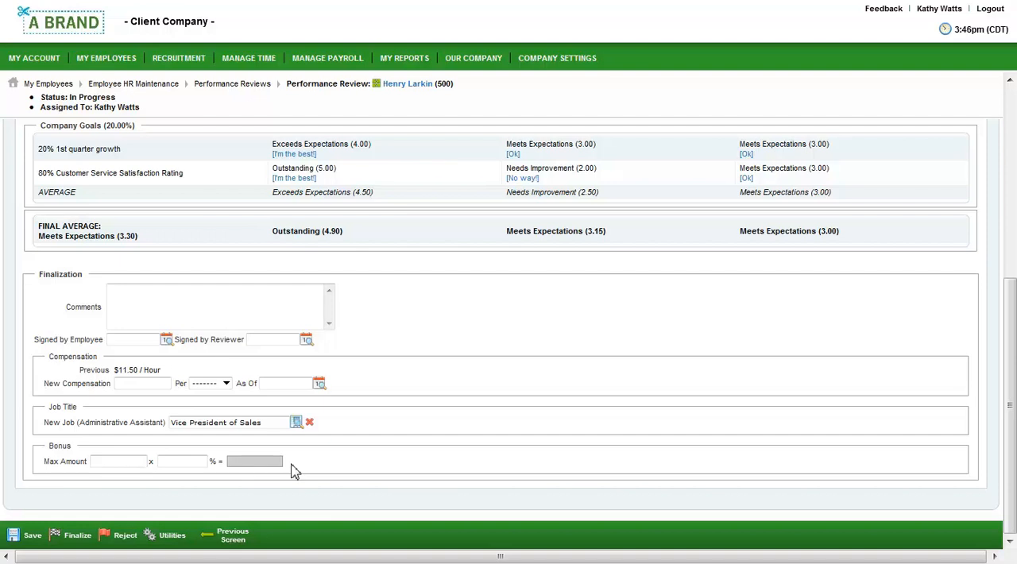
- Submit a PayScale compensation request from the review for Administrative Assistant in Chesterfield, Missouri, United States, with 5 years in field
left_click(173, 538)
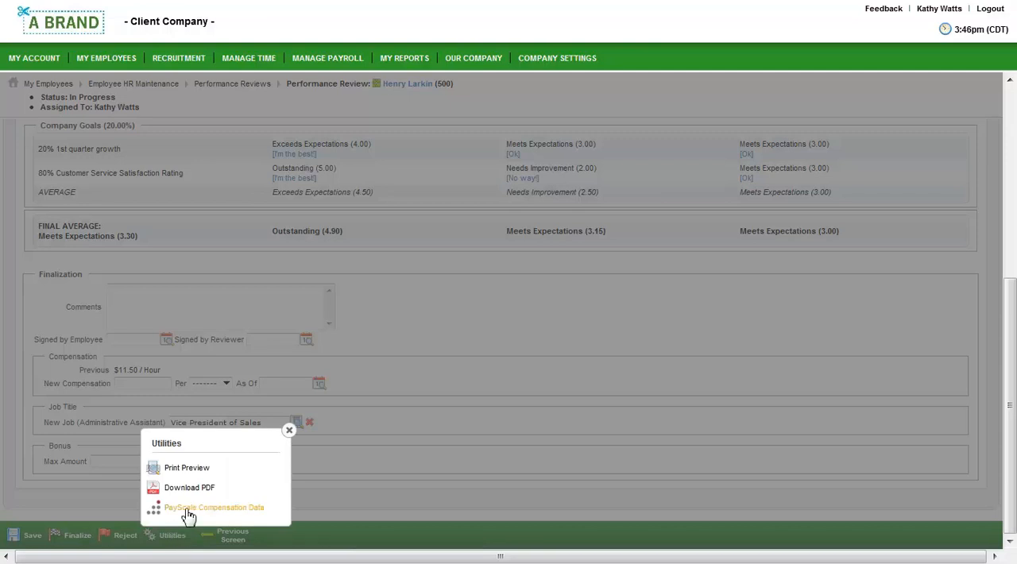
left_click(189, 512)
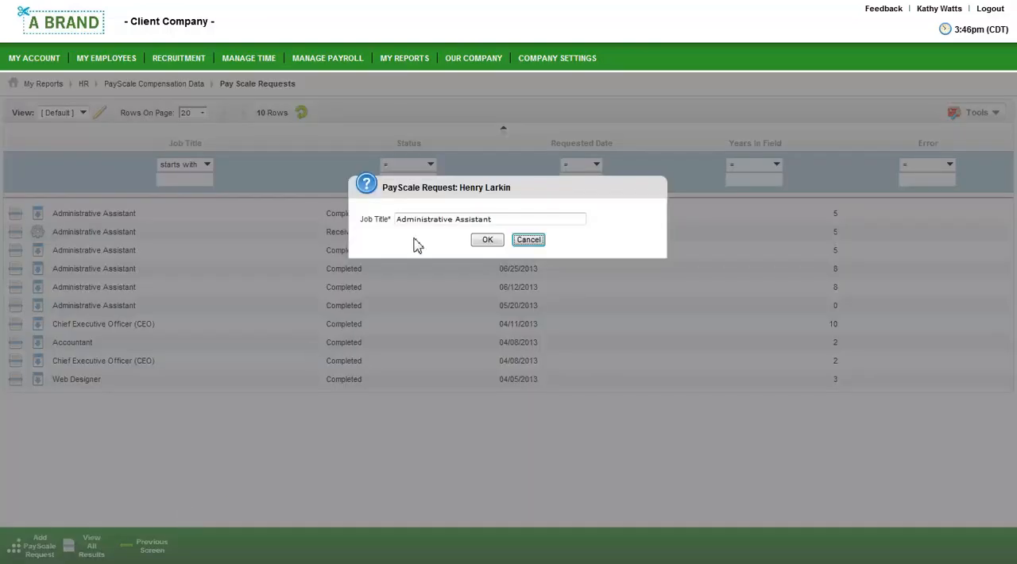
left_click(485, 241)
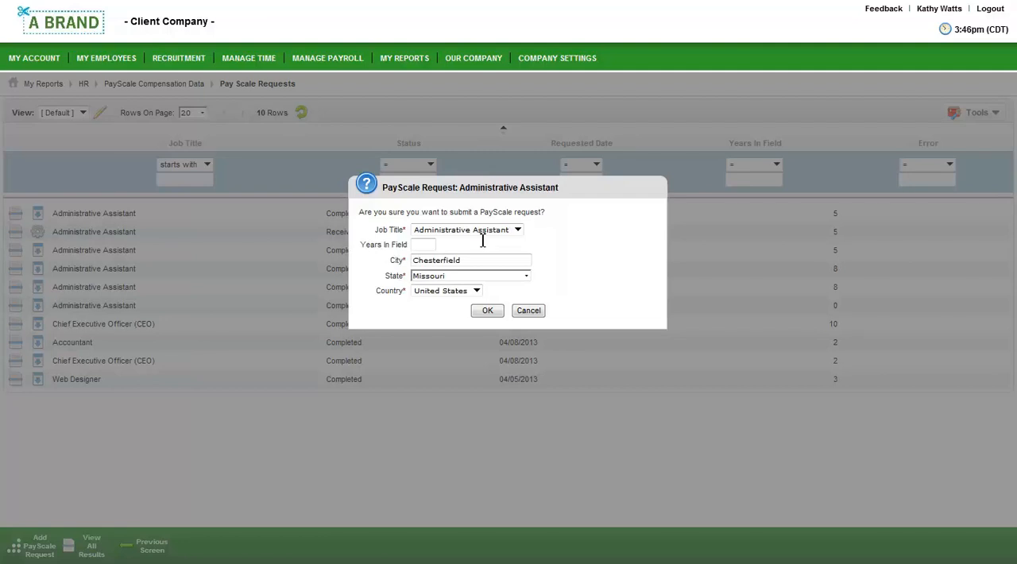
left_click(429, 245)
type("5")
left_click(491, 310)
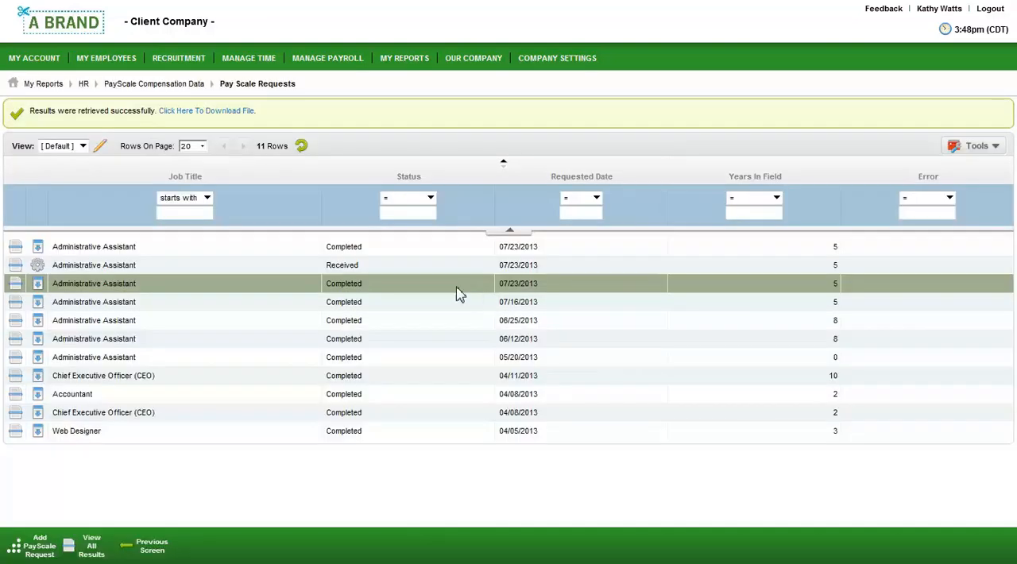
- Open the retrieved PayScale PDF report, examine its compensation summary and pay variance by experience, and close it
left_click(206, 112)
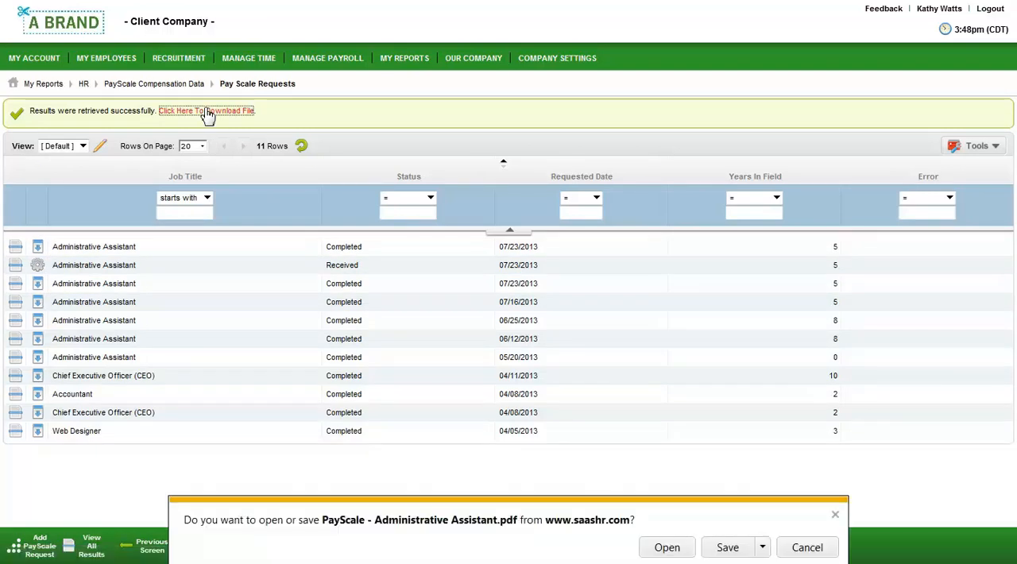
left_click(655, 547)
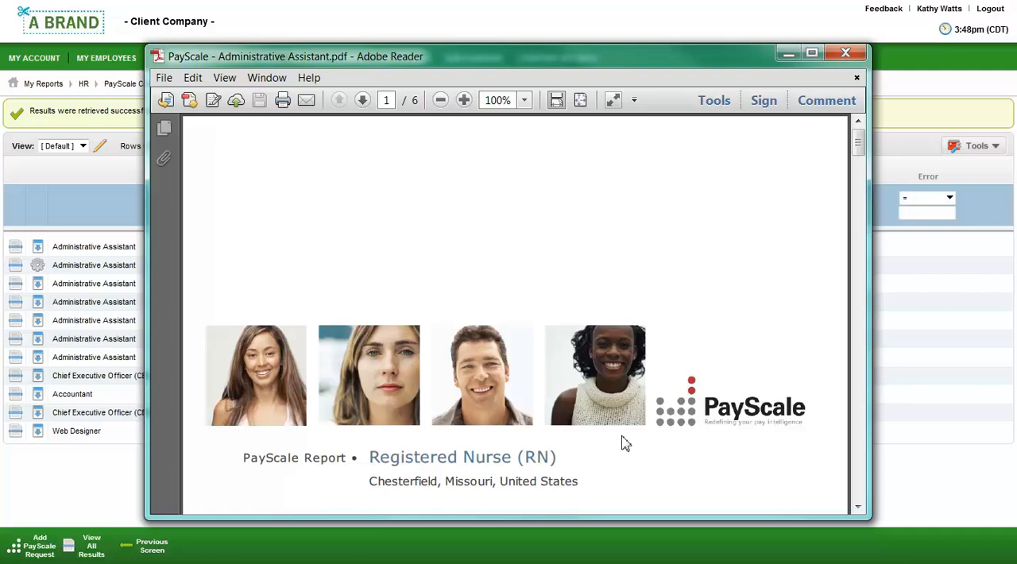
scroll(624, 444, "down", 15)
scroll(624, 437, "down", 8)
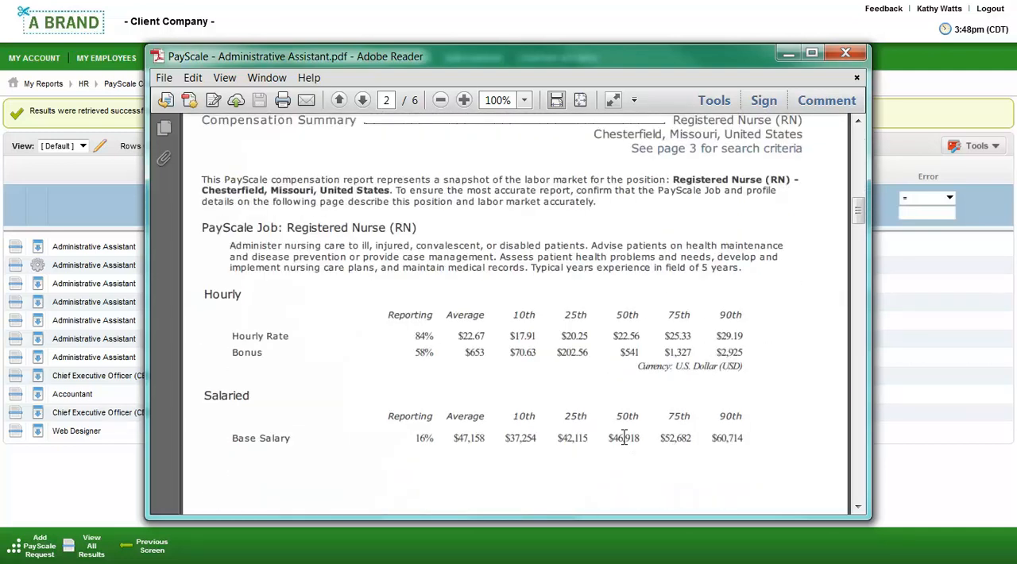
scroll(623, 439, "down", 8)
scroll(624, 443, "down", 10)
scroll(624, 442, "down", 12)
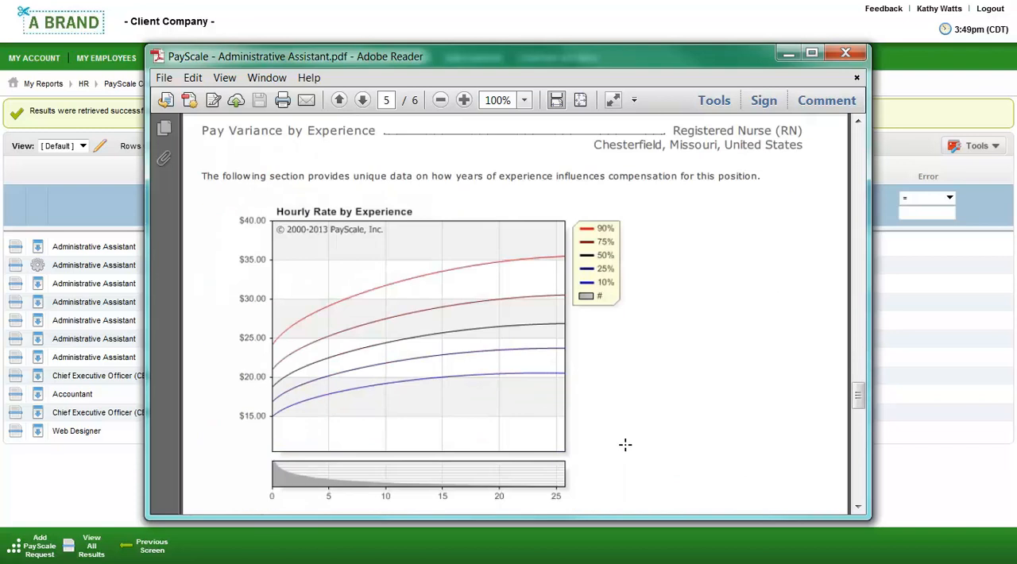
left_click(845, 52)
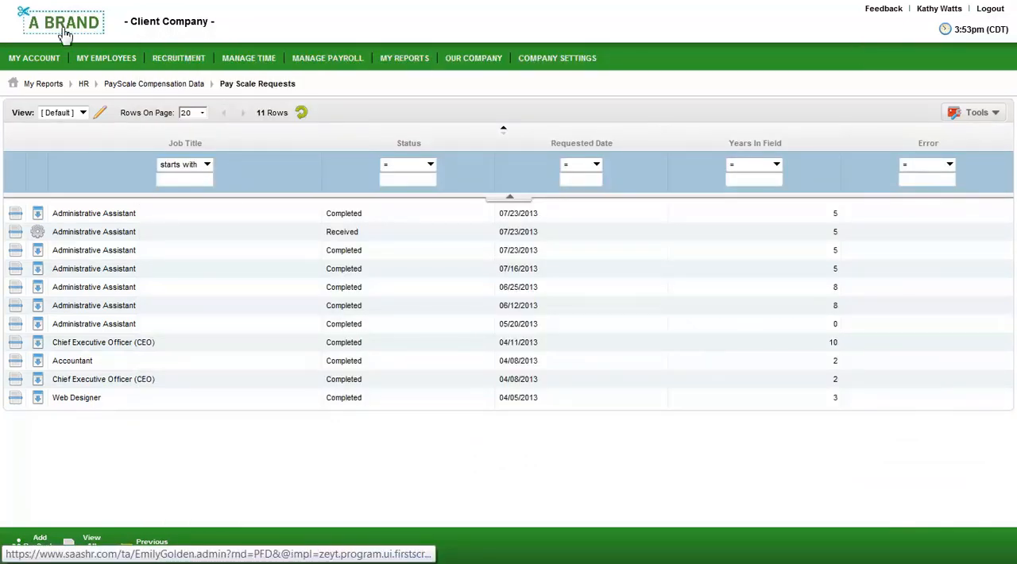
- From the dashboard, open Payroll Prep for Regular 07/19/2013, check its Time Prep stages, and return to Payroll Prep
left_click(68, 29)
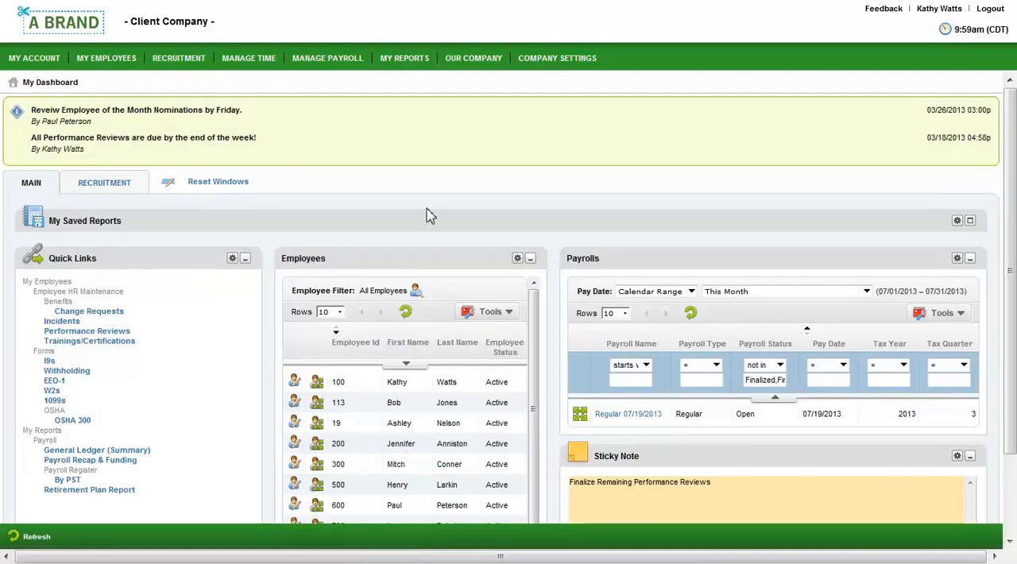
left_click(581, 416)
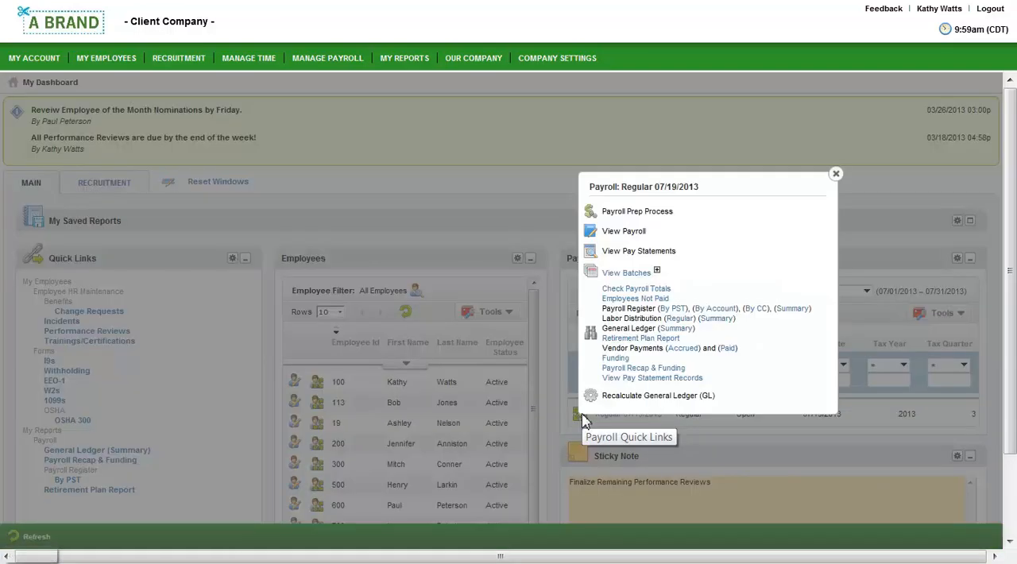
left_click(636, 212)
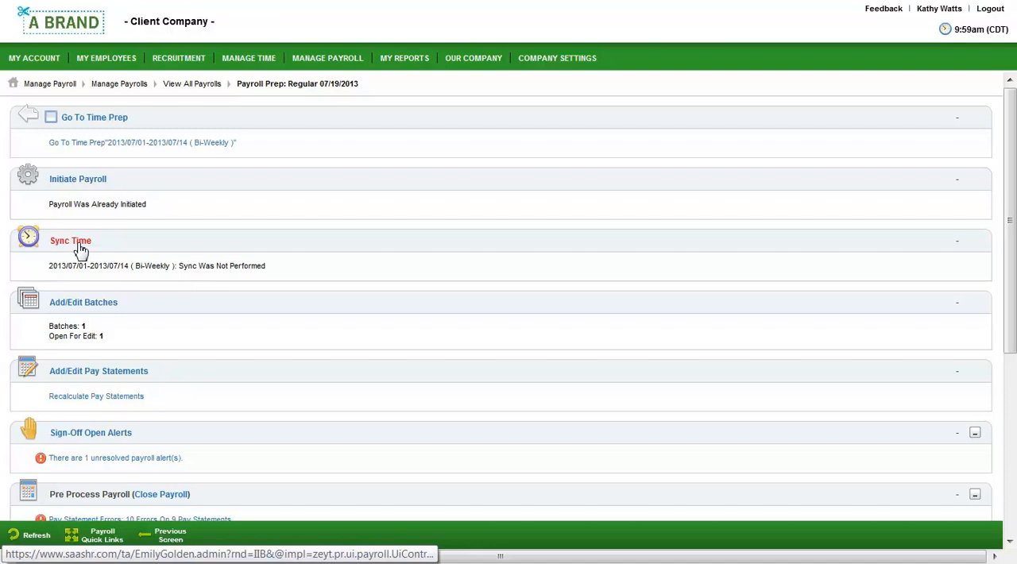
left_click(92, 121)
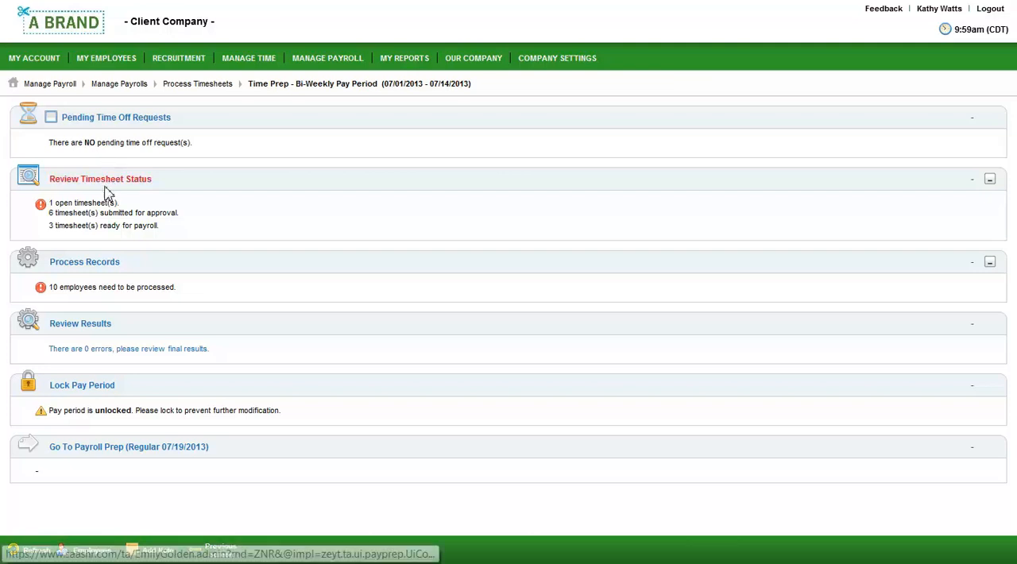
left_click(126, 455)
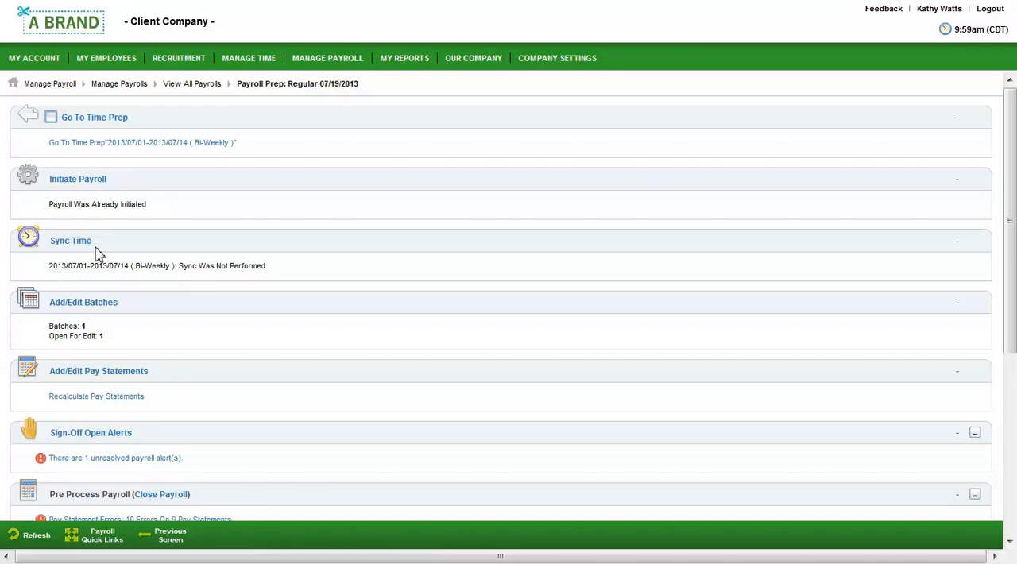
- Open the Regular Earnings batch's pay statement records and move through the grid cells to the OT hours column
left_click(109, 306)
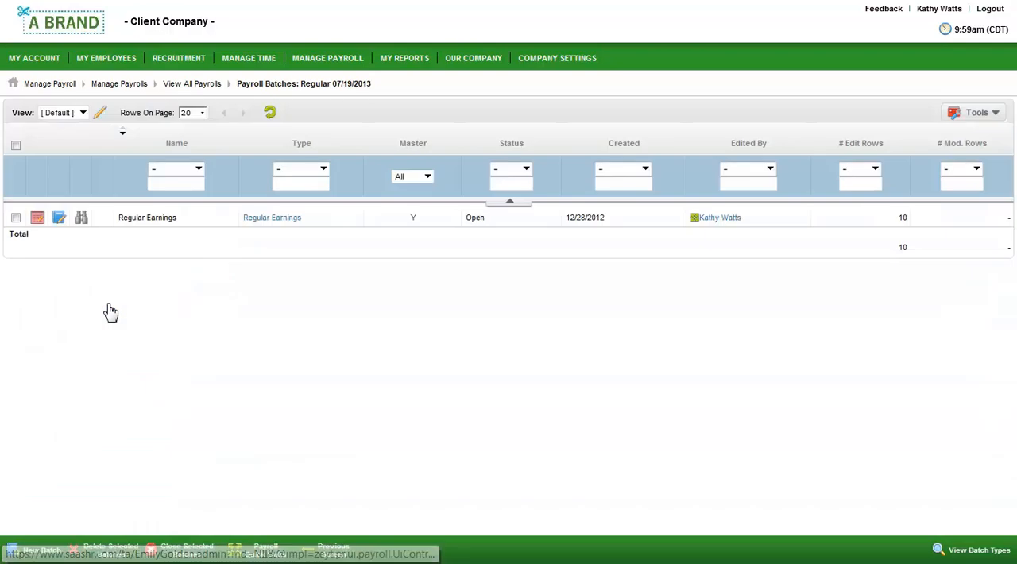
left_click(40, 221)
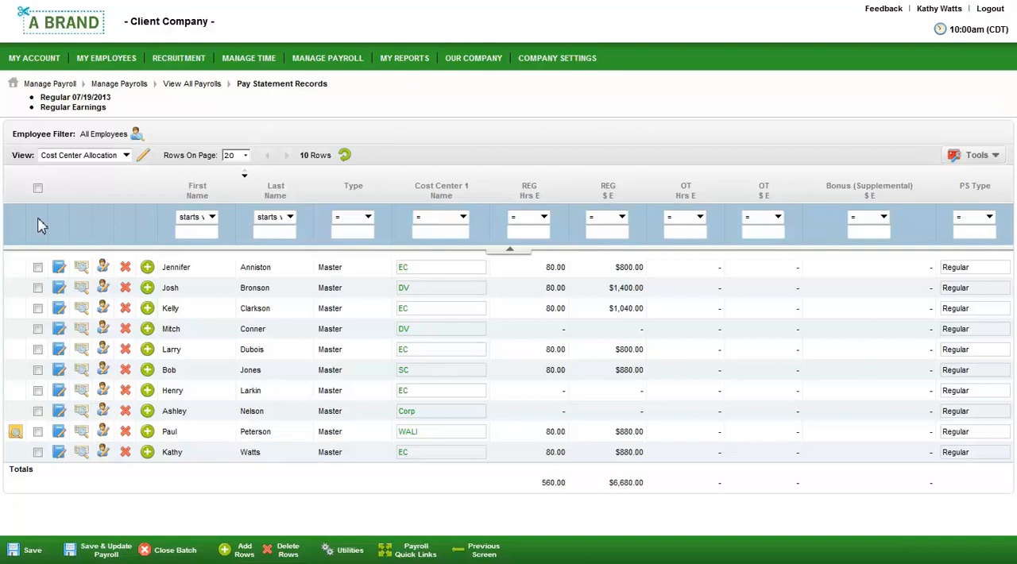
left_click(411, 271)
key("Tab")
key("Tab")
key("Tab")
key("Down")
key("Down")
key("Down")
key("Down")
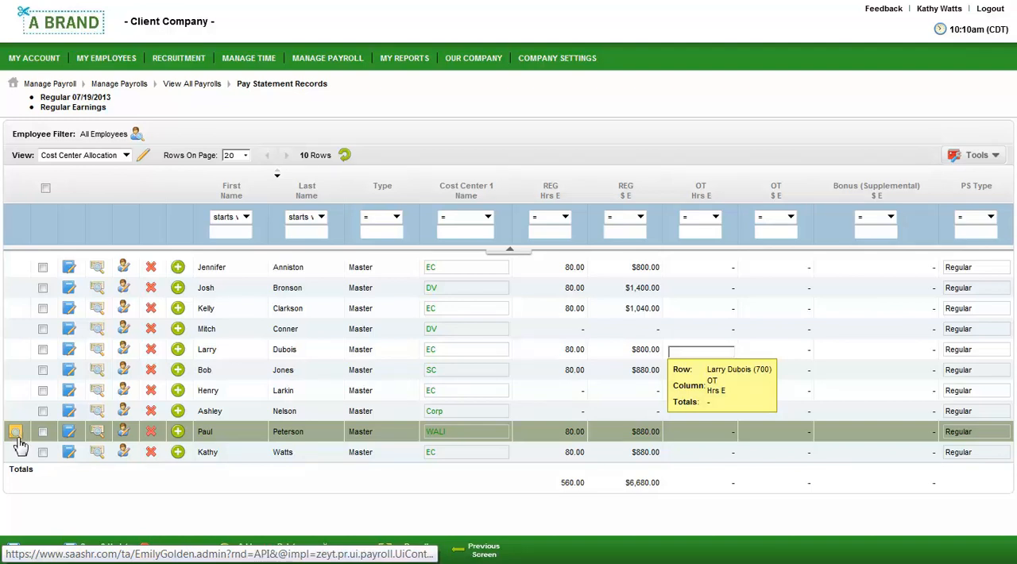
- Open the payroll alert flagged in the batch, mark the Bonus alert as complete, and close the alerts window
left_click(16, 429)
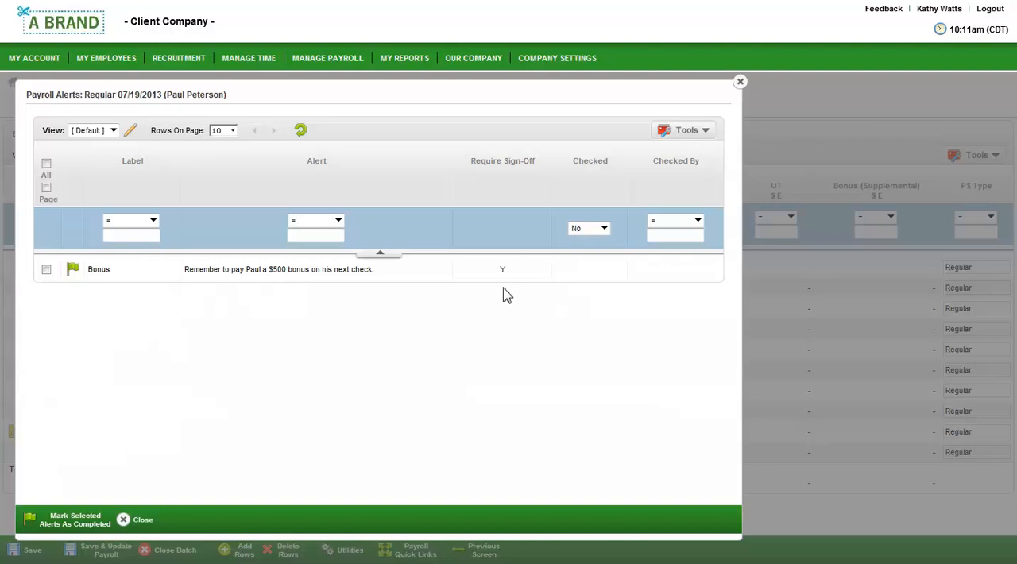
left_click(73, 270)
left_click(356, 294)
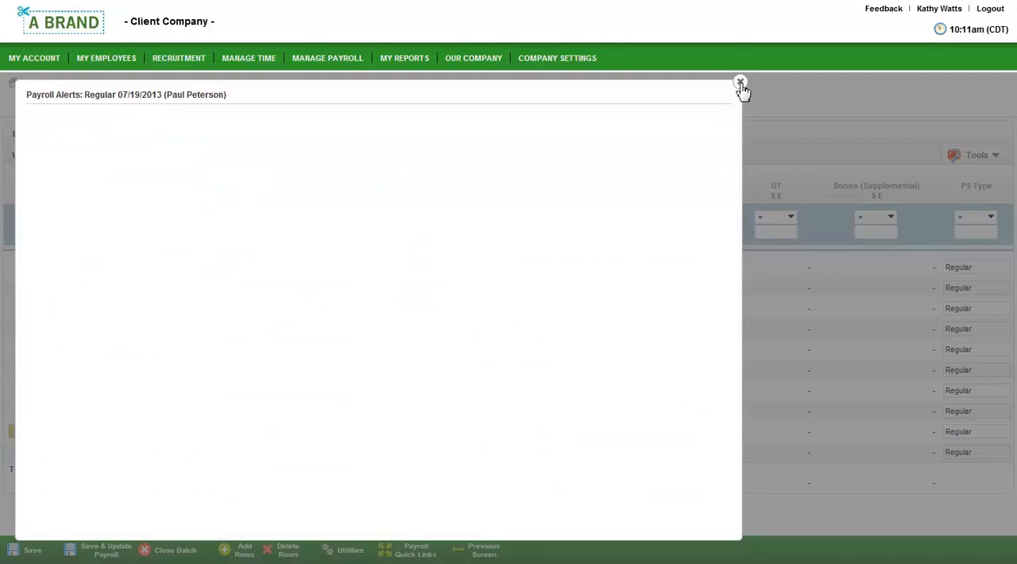
left_click(740, 84)
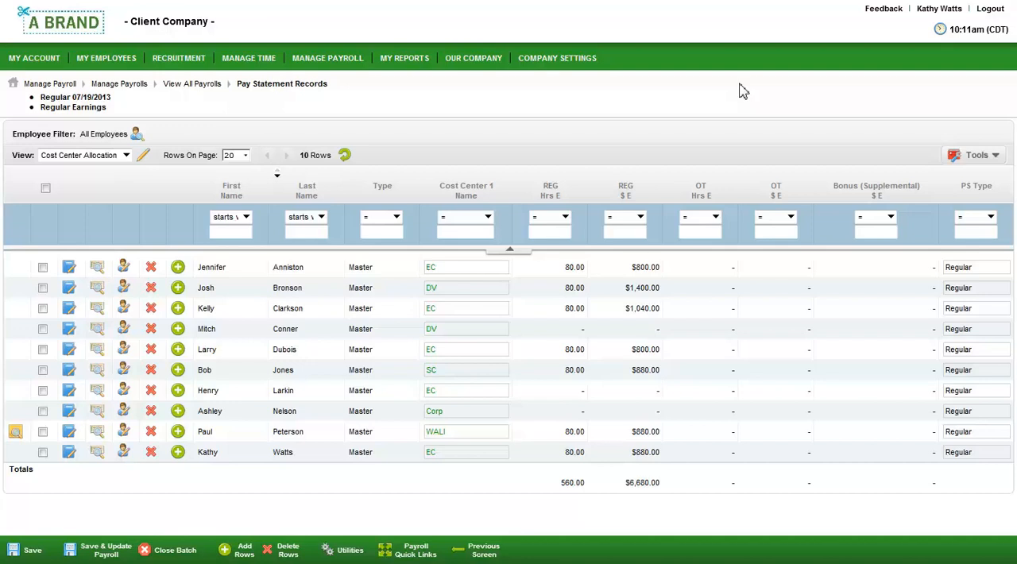
- Enter a 500 supplemental bonus for the employee named in the alert, and save the batch edits to payroll
left_click(848, 439)
type("500")
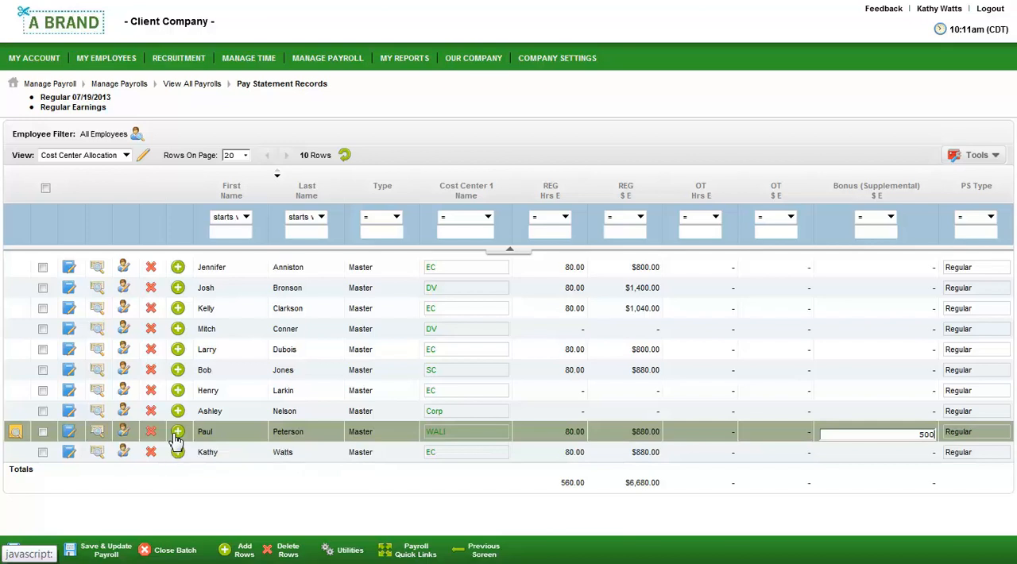
left_click(92, 550)
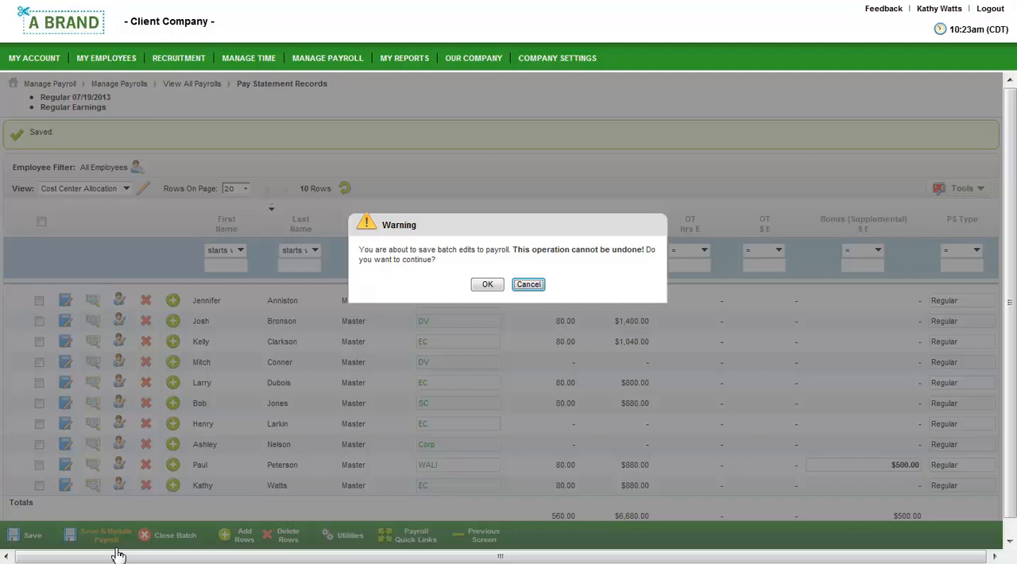
left_click(480, 286)
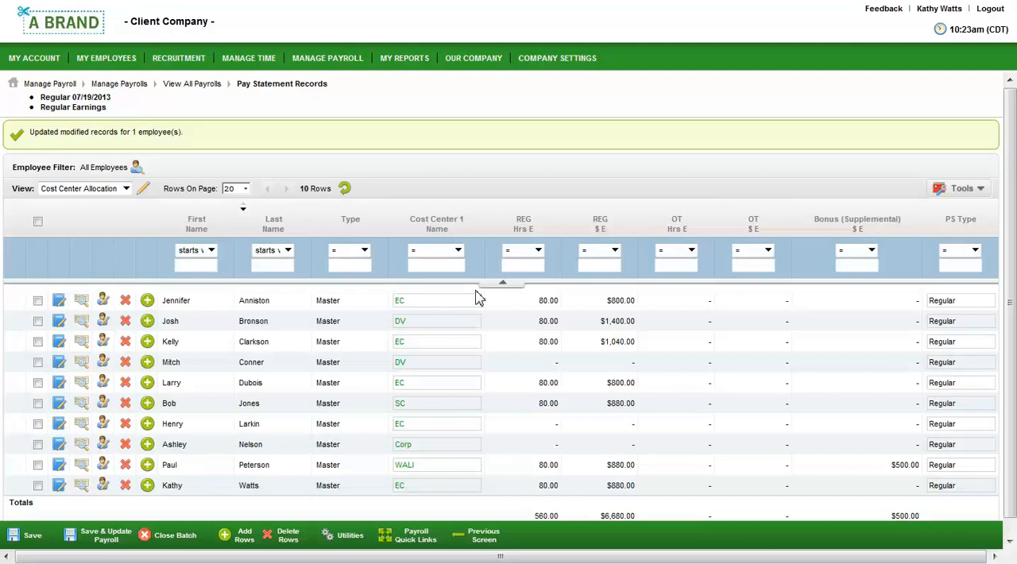
- Preview the bonus recipient's pay statement, review its earnings, deductions, taxes and timesheet, and close the preview
left_click(85, 469)
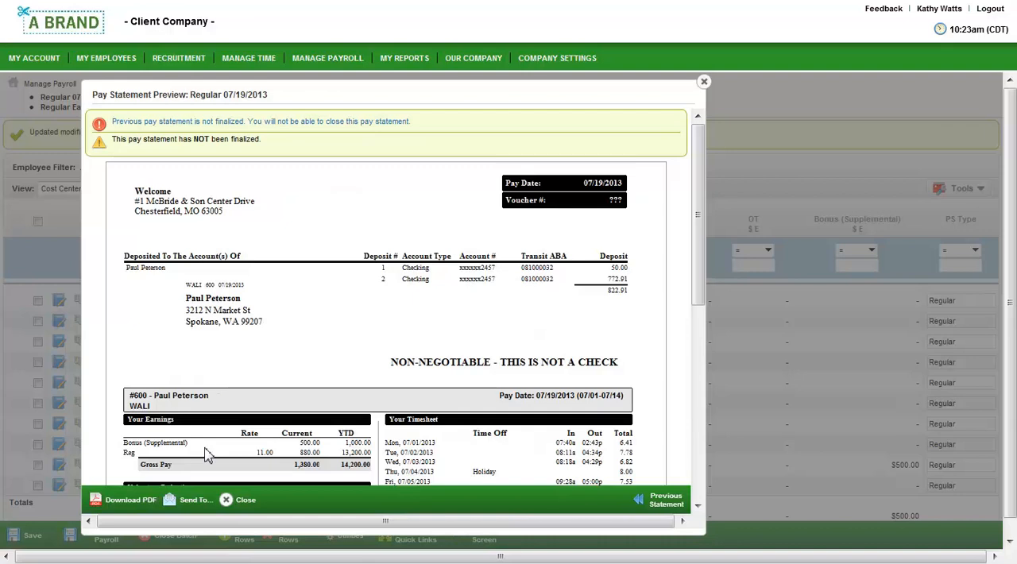
scroll(205, 454, "down", 3)
scroll(205, 454, "down", 1)
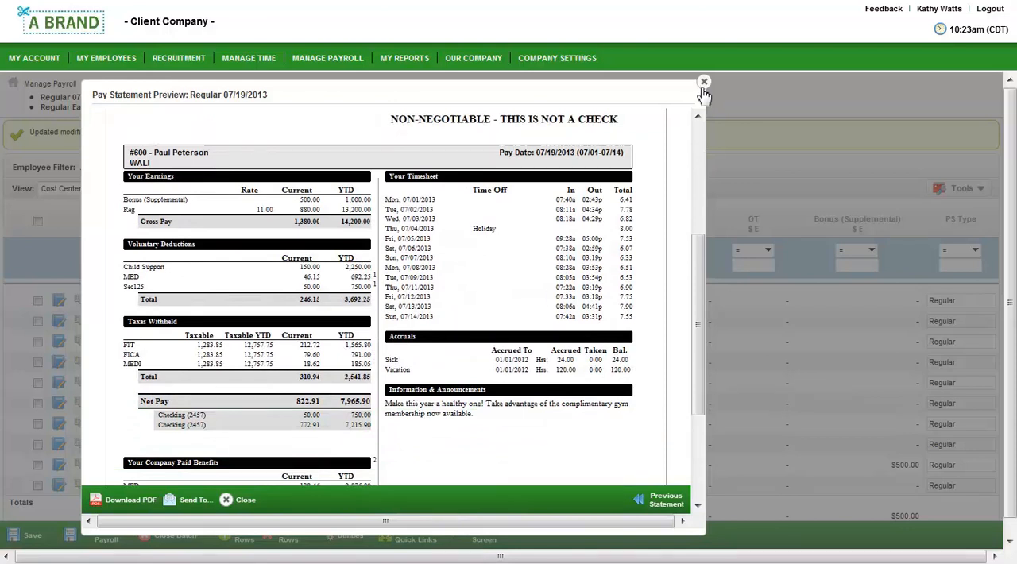
left_click(704, 82)
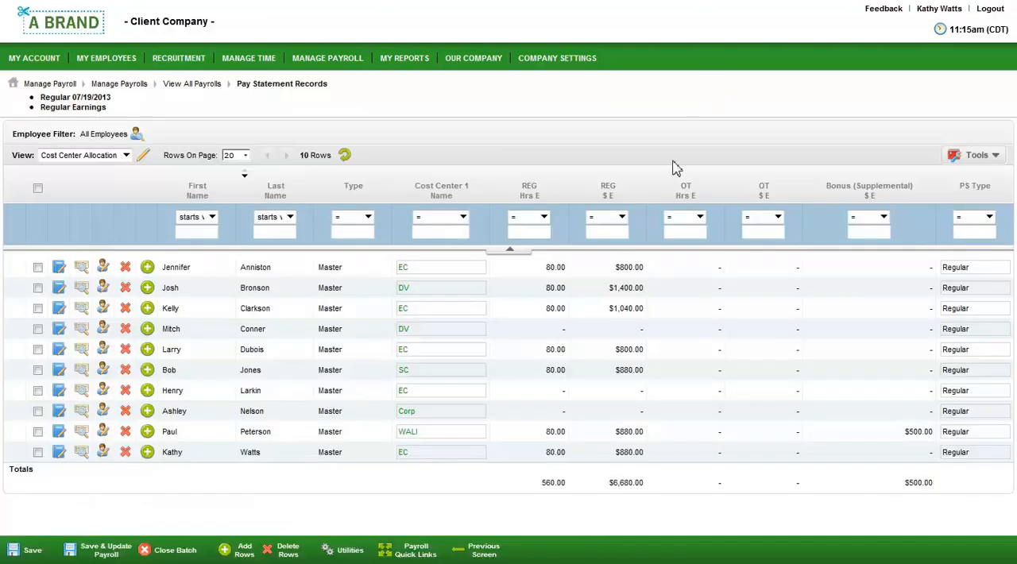
- Open the payroll register by PST, check the first employee's direct deposit setup, and return to the register
left_click(426, 556)
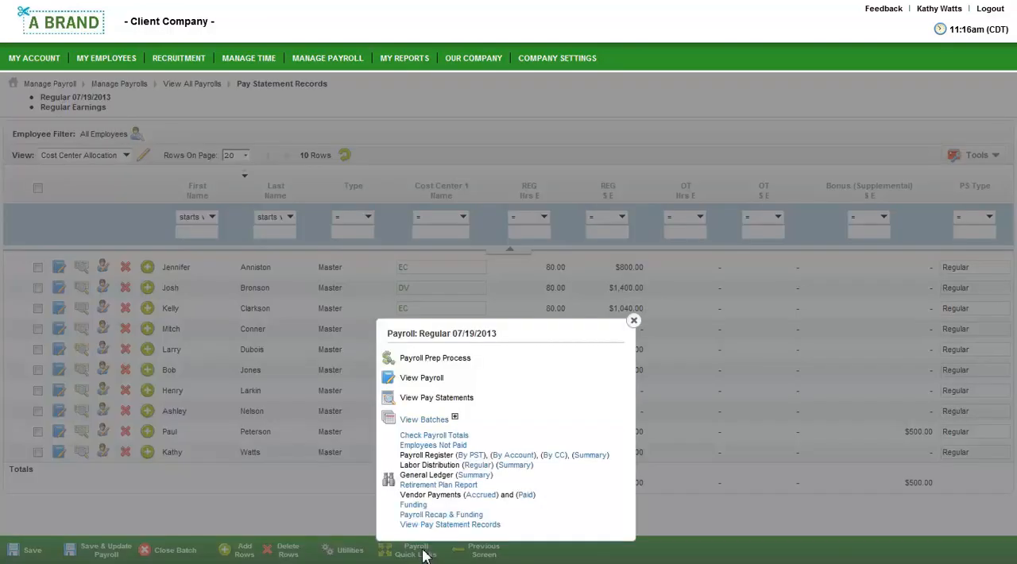
left_click(471, 456)
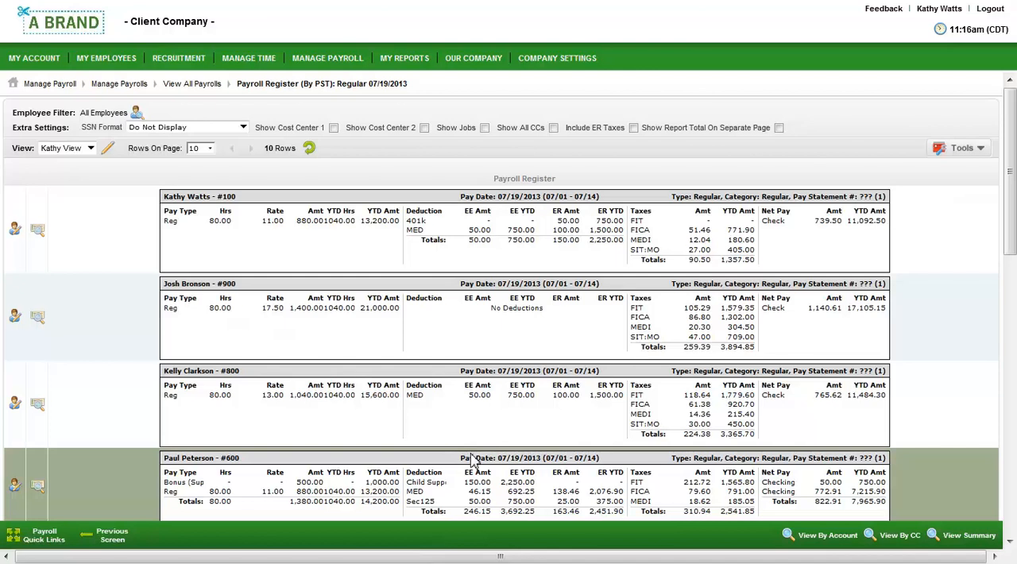
left_click(18, 233)
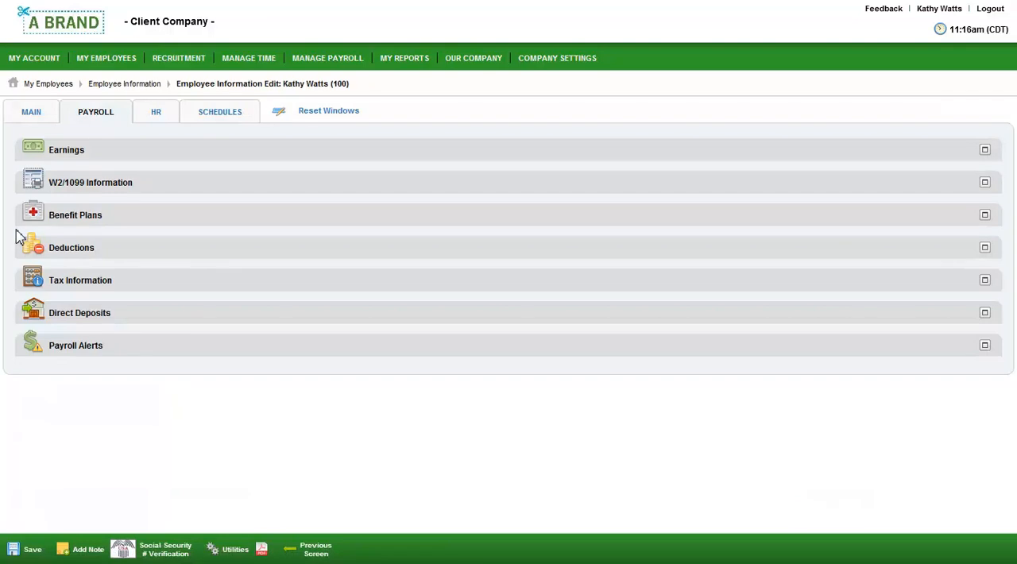
triple_click(79, 316)
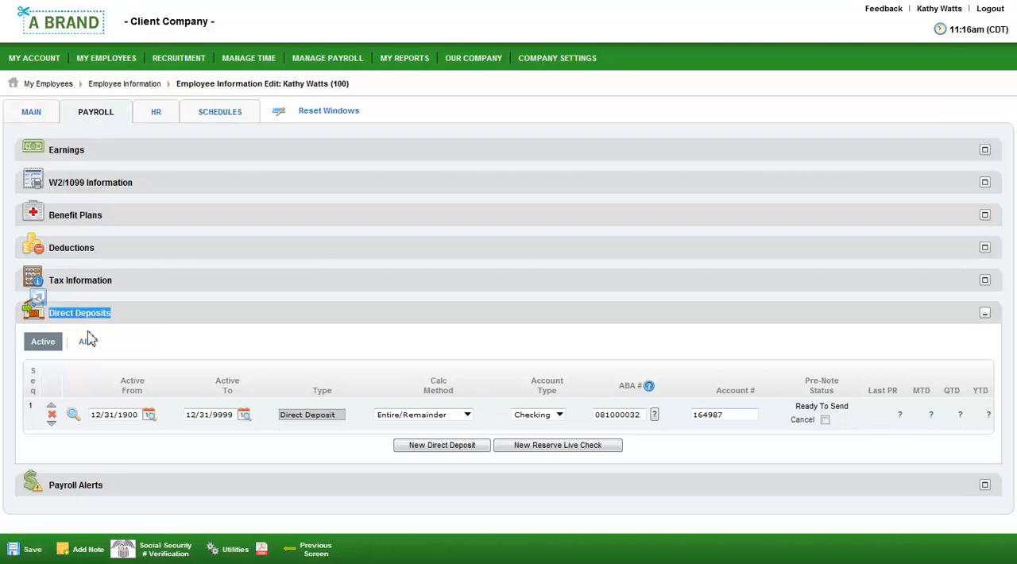
left_click(294, 550)
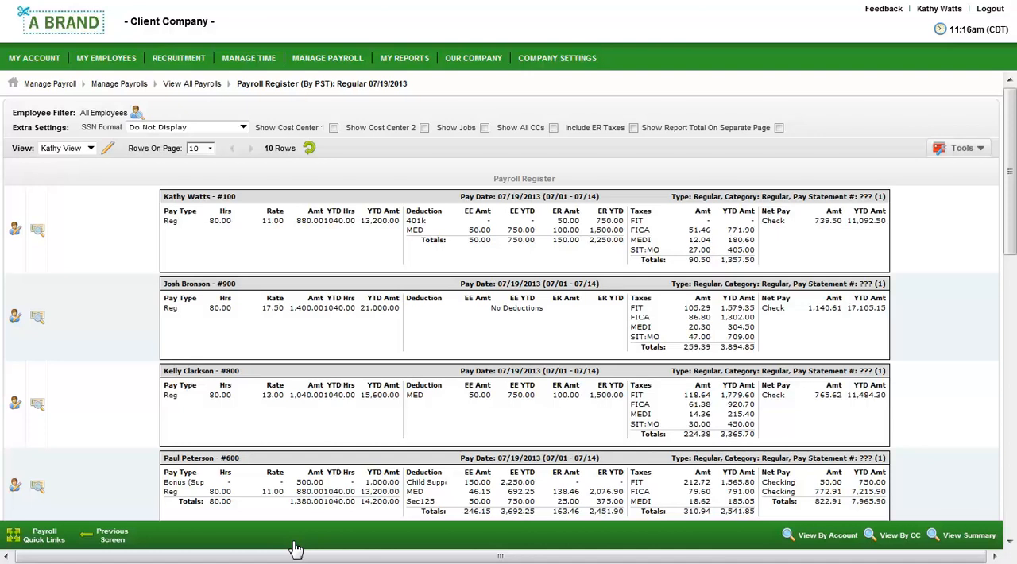
- Open the General Ledger report for the Regular 07/19/2013 payroll, check its available export formats, and close the export window
left_click(67, 542)
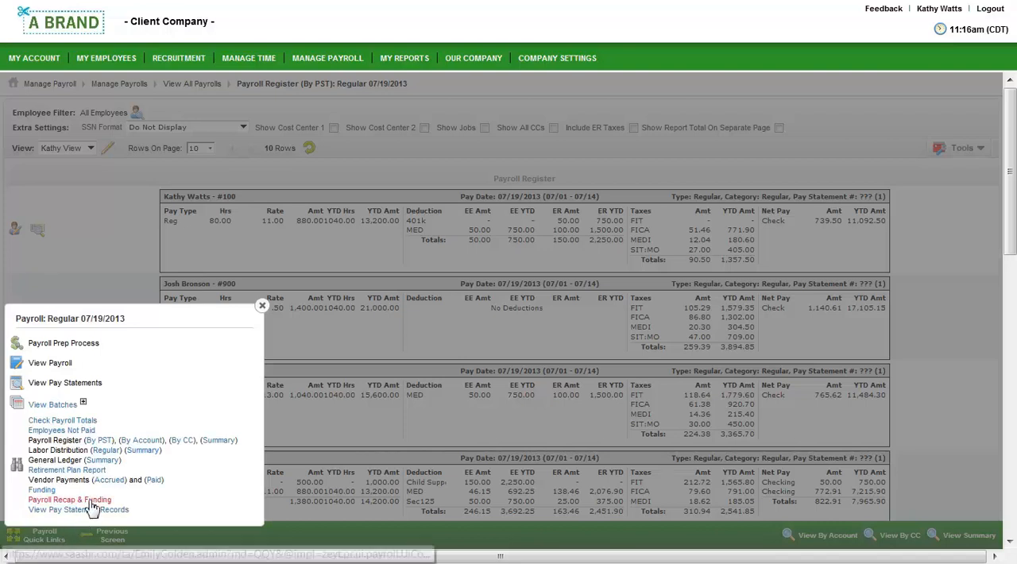
left_click(89, 461)
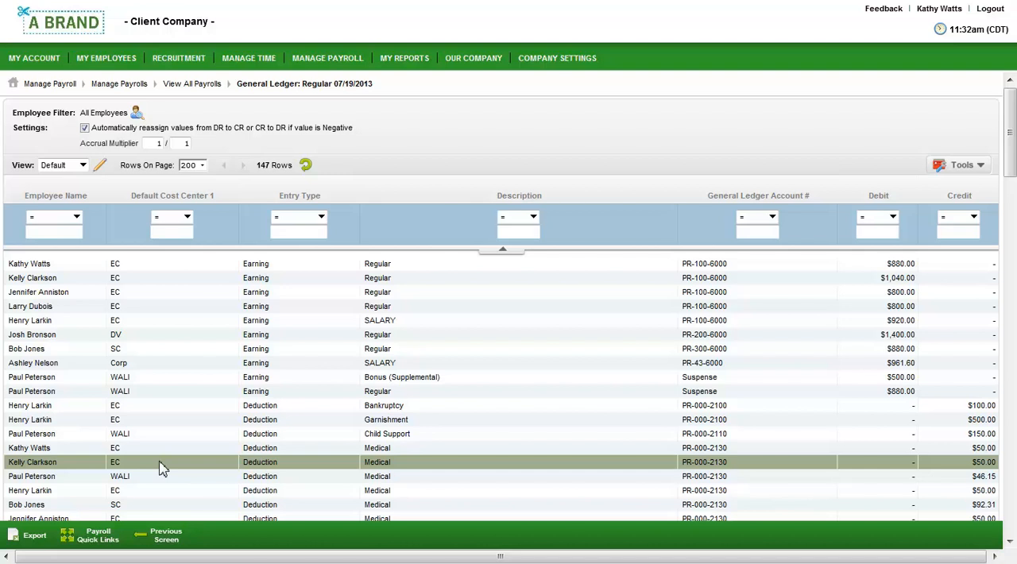
left_click(34, 536)
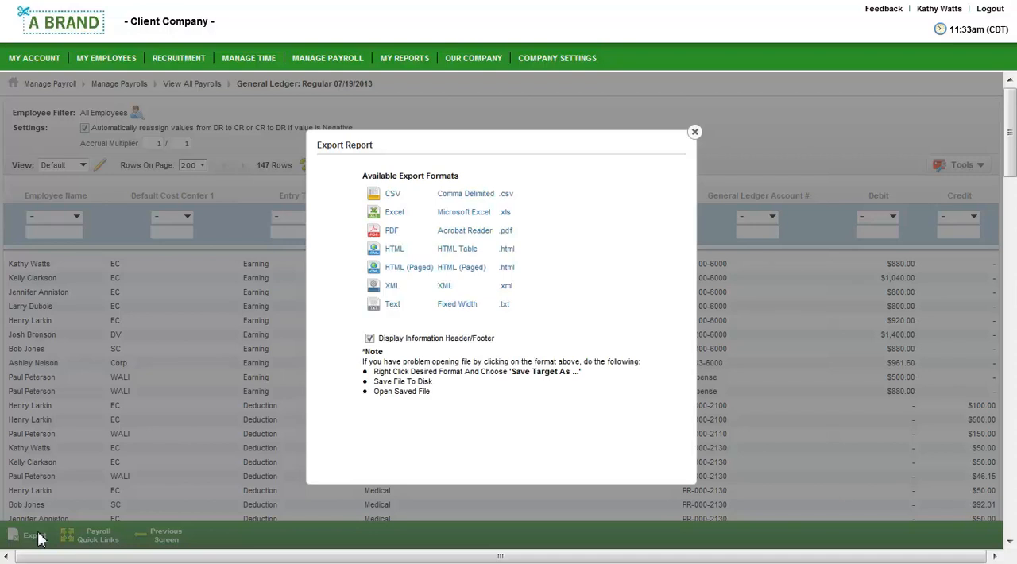
left_click(104, 537)
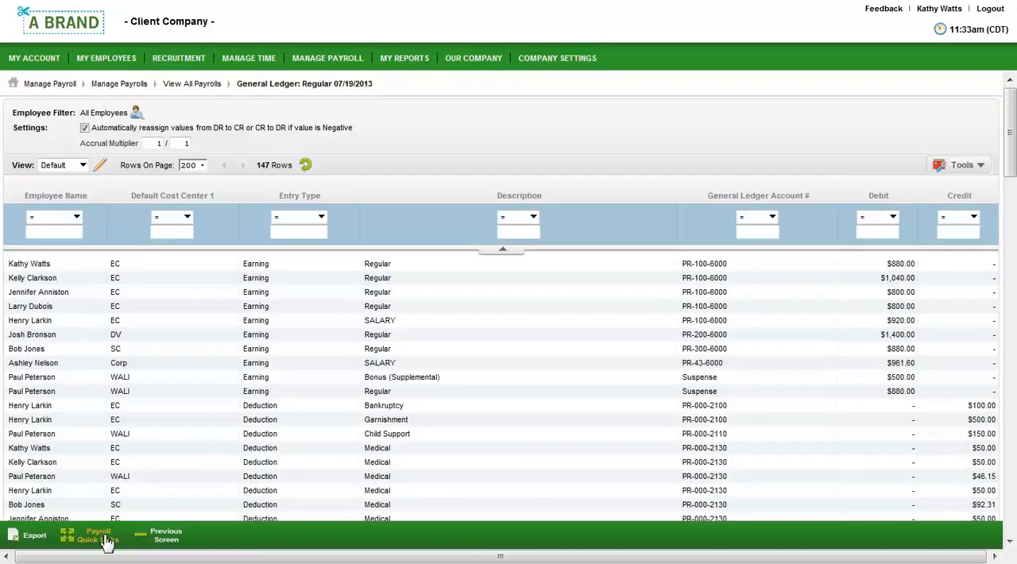
- Open the Payroll Recap & Funding report and review its payments, taxes, totals, ledger summary and payroll comparison charts
left_click(107, 540)
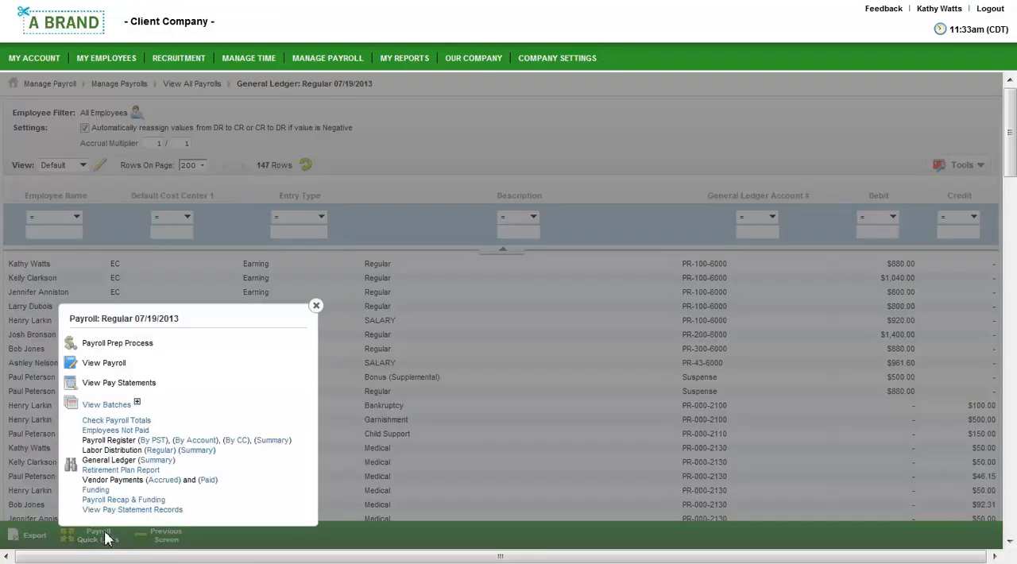
left_click(119, 500)
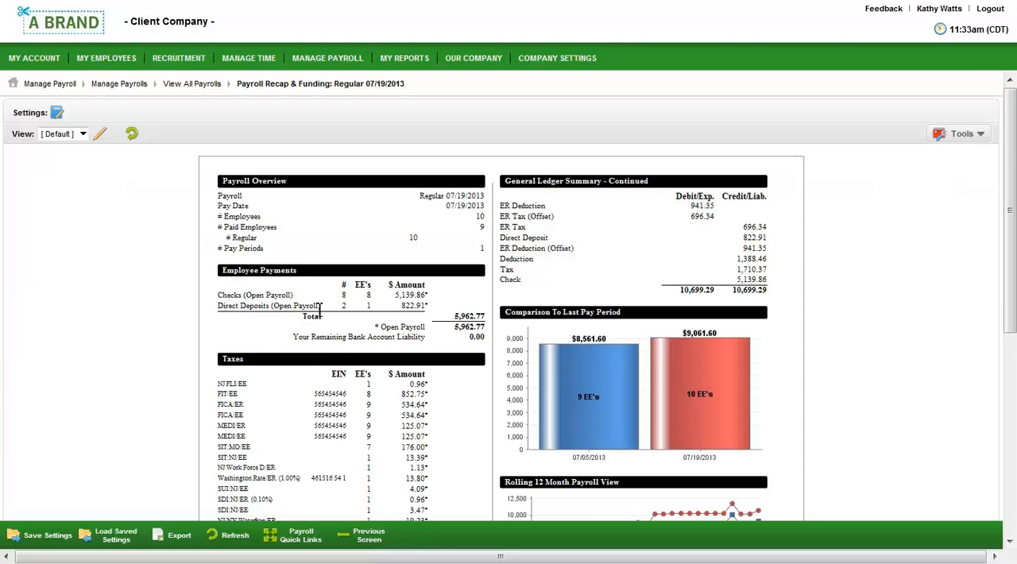
scroll(311, 366, "down", 3)
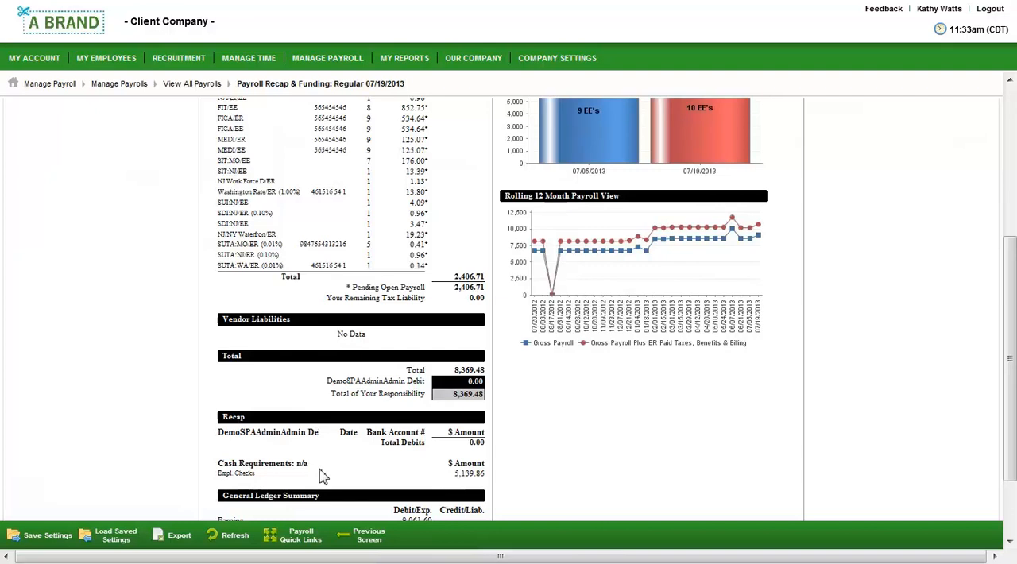
scroll(322, 476, "up", 2)
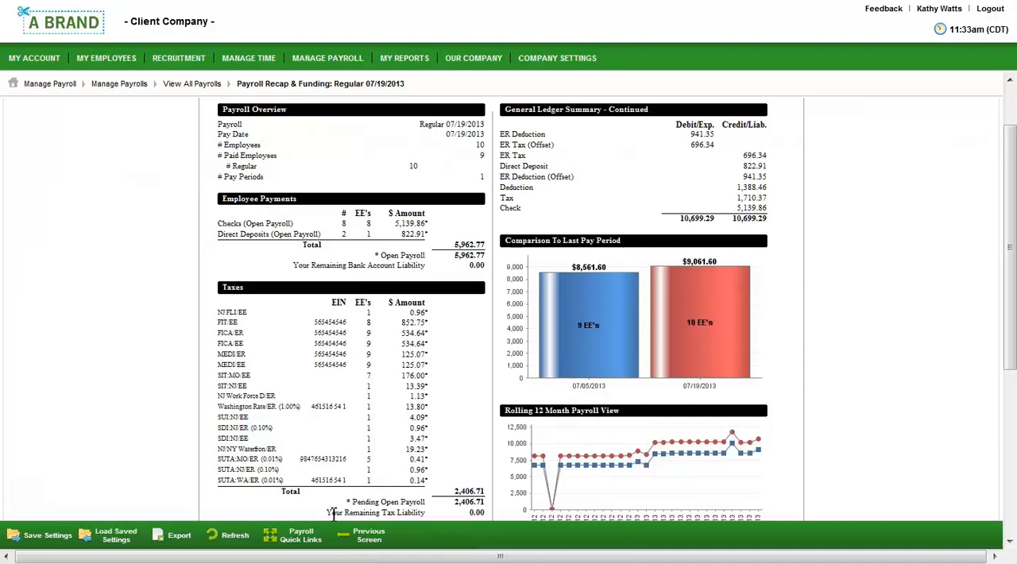
- Open the Payroll Prep Process for the Regular 07/19/2013 payroll and review its steps from time prep through submission
left_click(308, 537)
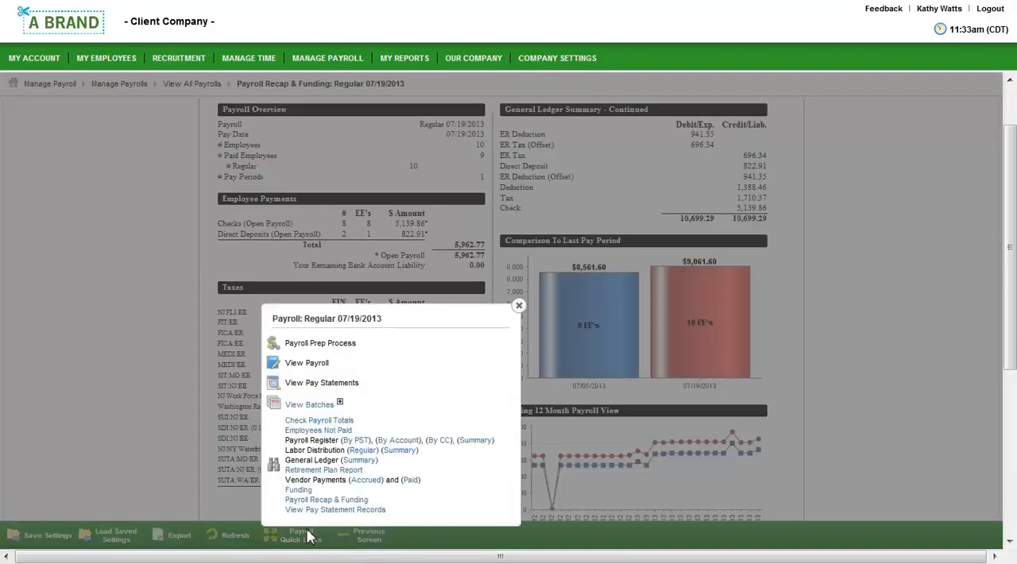
left_click(327, 345)
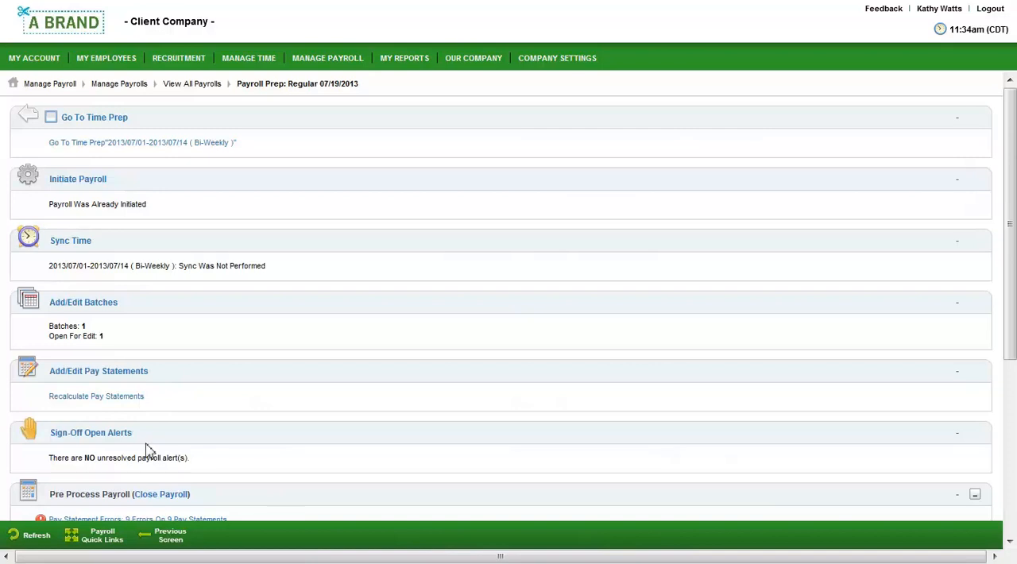
scroll(147, 451, "down", 4)
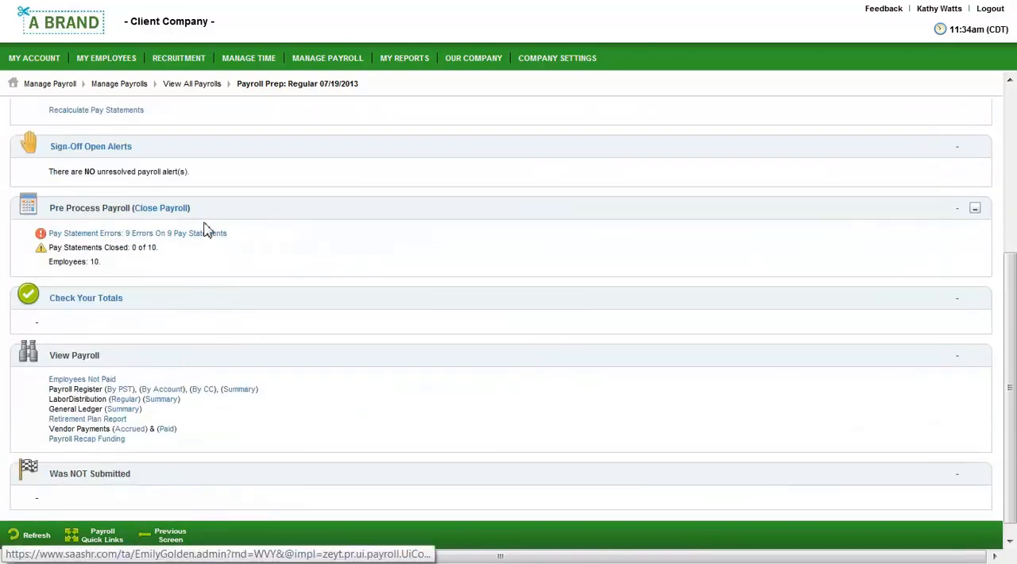